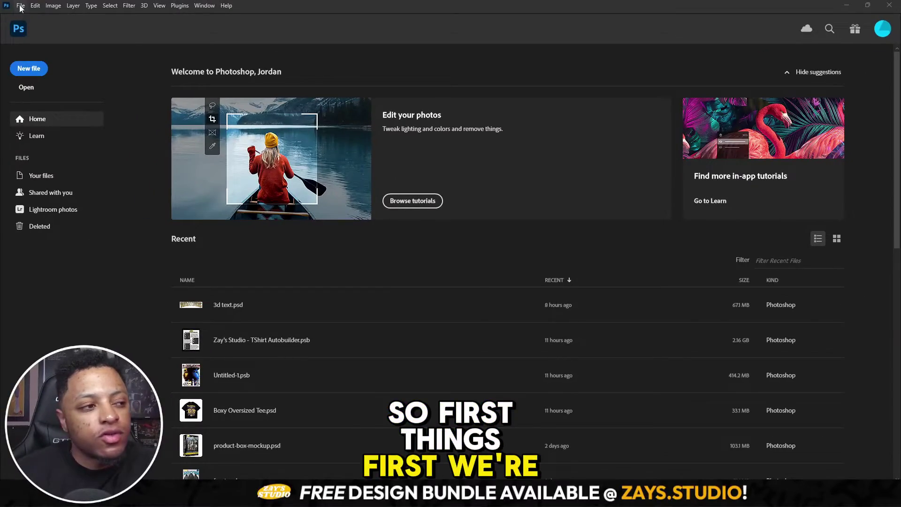
Step: Create a new 7500 × 2000 px document at 300 ppi with a white background
{"action": "left_click", "coordinate": [20, 5]}
{"action": "left_click", "coordinate": [29, 17]}
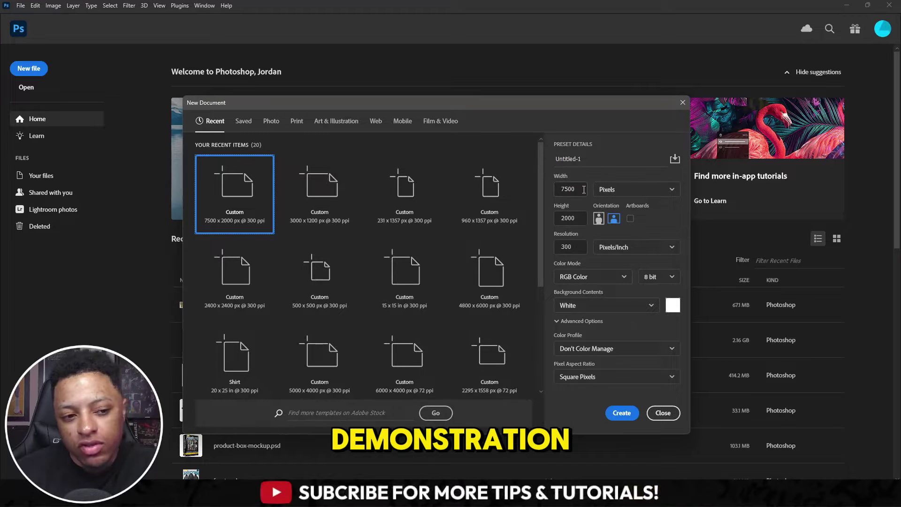
{"action": "left_click", "coordinate": [561, 189]}
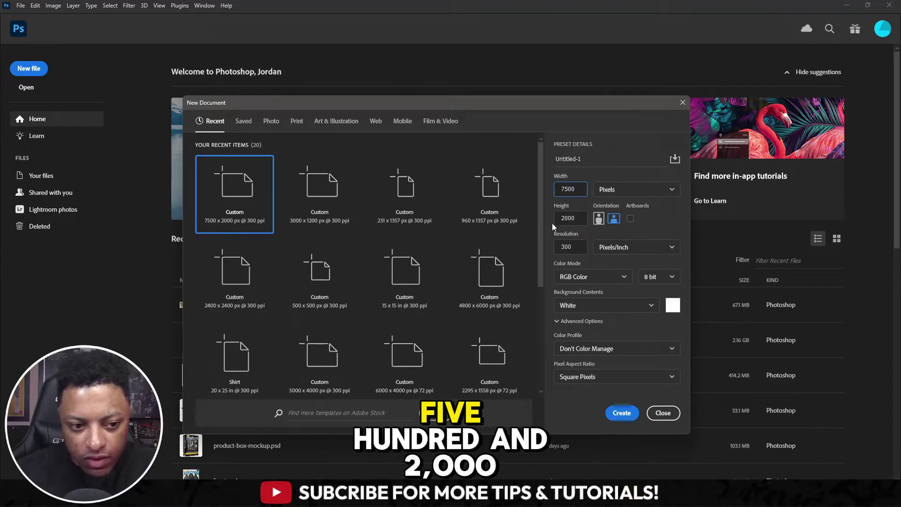
{"action": "left_click", "coordinate": [600, 227]}
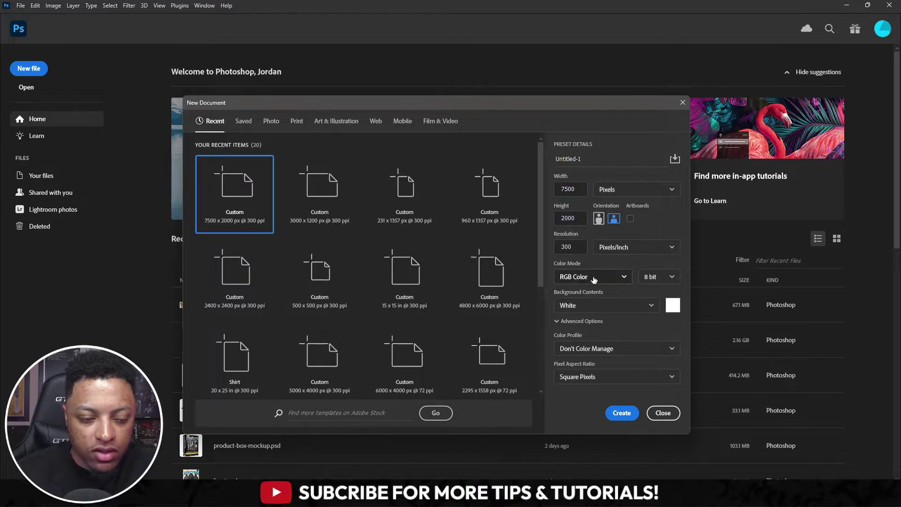
{"action": "left_click_drag", "start_coordinate": [573, 251], "coordinate": [559, 249]}
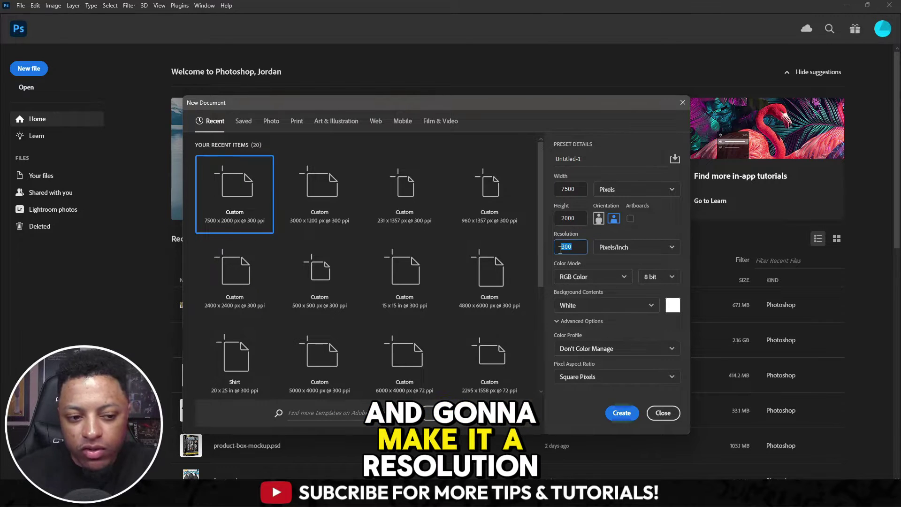
{"action": "left_click", "coordinate": [620, 412]}
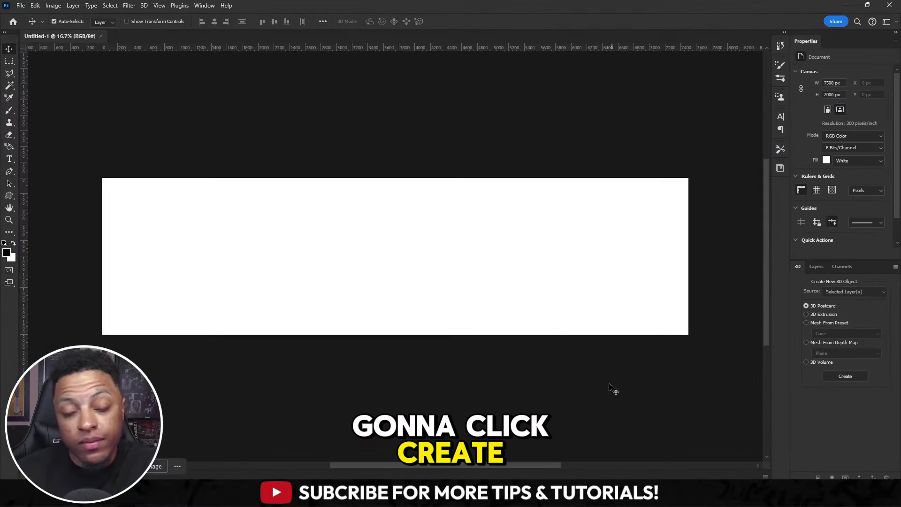
Step: Reset the workspace to Essentials and zoom out to see the whole canvas
{"action": "left_click", "coordinate": [204, 5]}
{"action": "mouse_move", "coordinate": [220, 24]}
{"action": "left_click", "coordinate": [328, 24]}
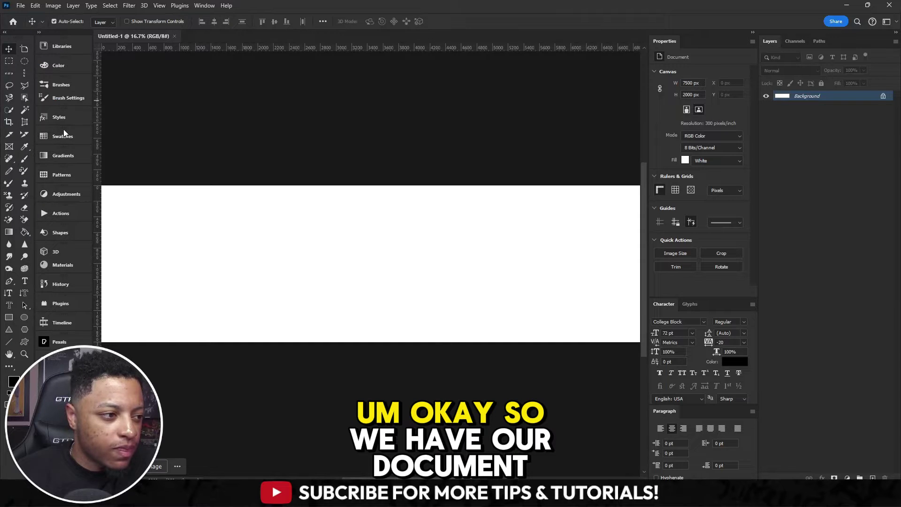
{"action": "key", "text": "ctrl+minus"}
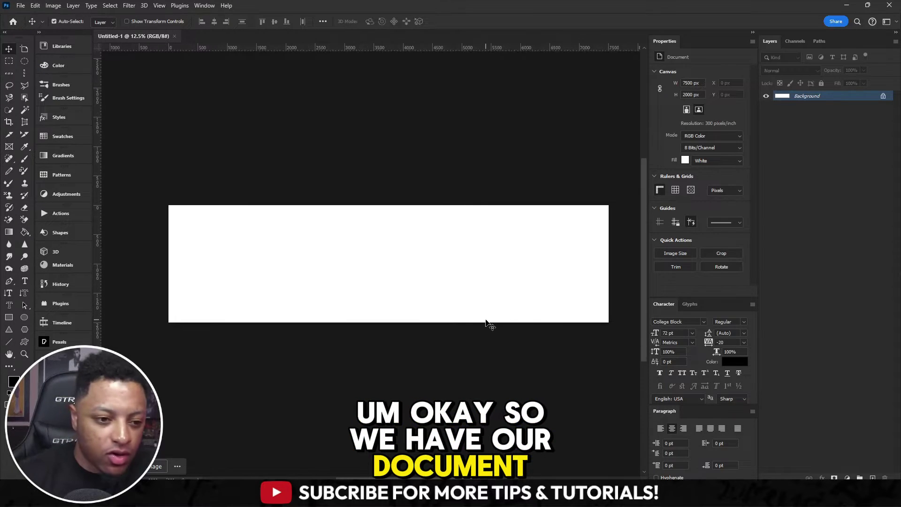
{"action": "scroll", "coordinate": [370, 263], "scroll_direction": "right", "scroll_amount": 2}
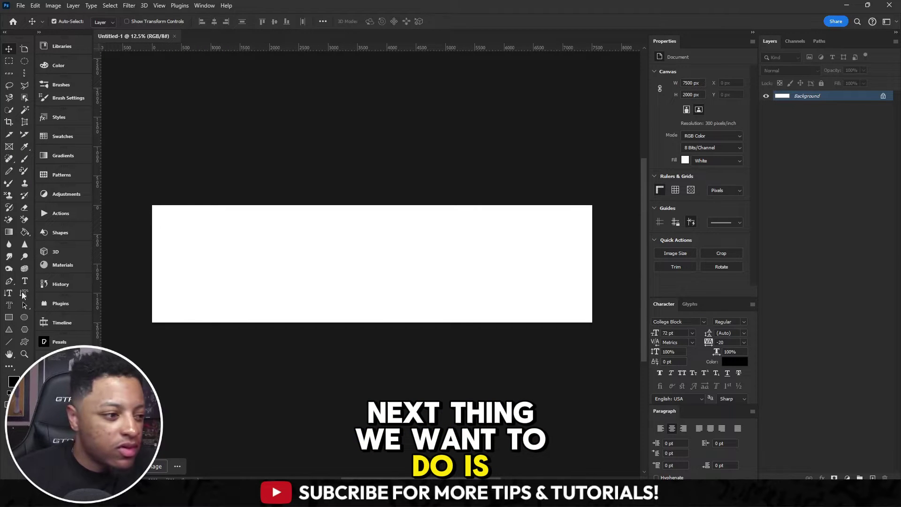
Step: Type 'VIDEO TUTORIAL' at 220 pt in College Block and centre it on the canvas
{"action": "left_click", "coordinate": [25, 284]}
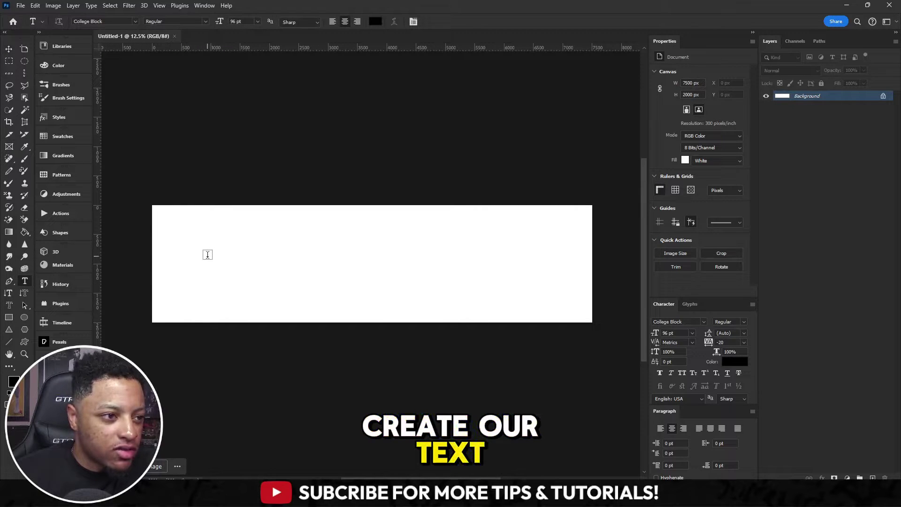
{"action": "left_click", "coordinate": [207, 255]}
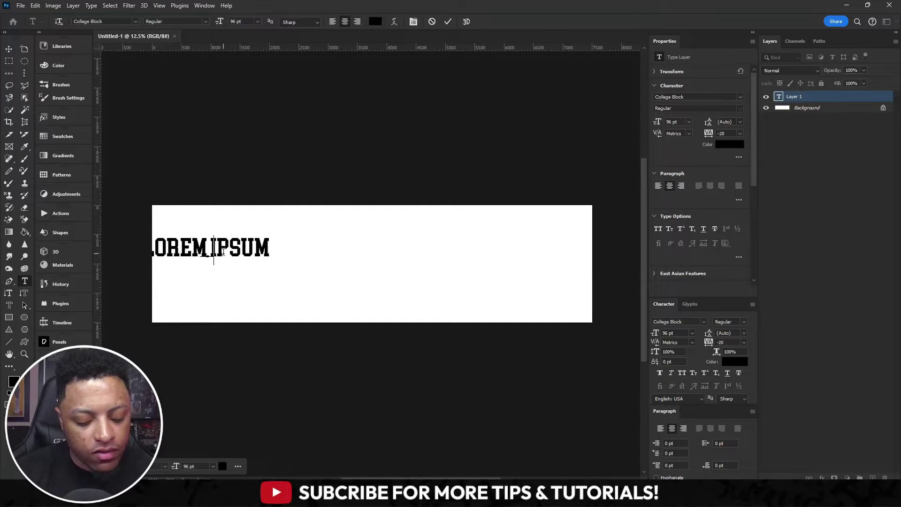
{"action": "type", "text": "VIDEO TUTORIAL"}
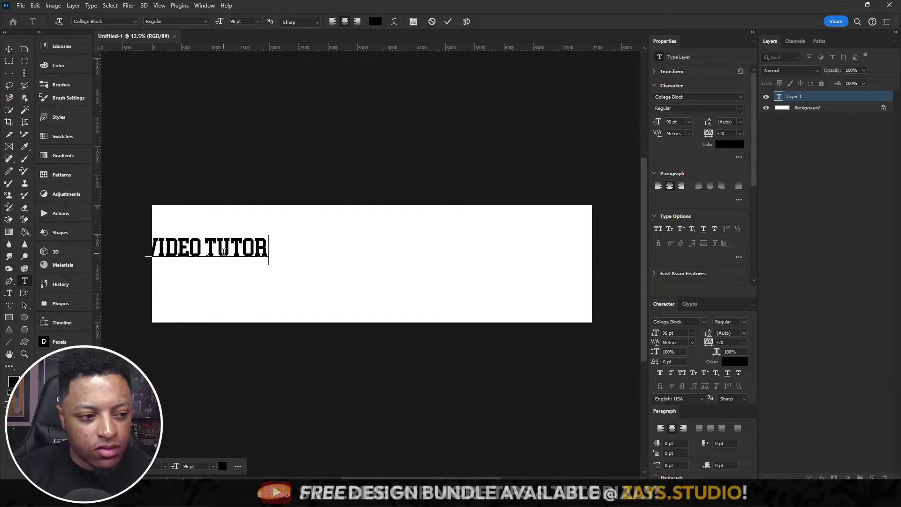
{"action": "key", "text": "ctrl+a"}
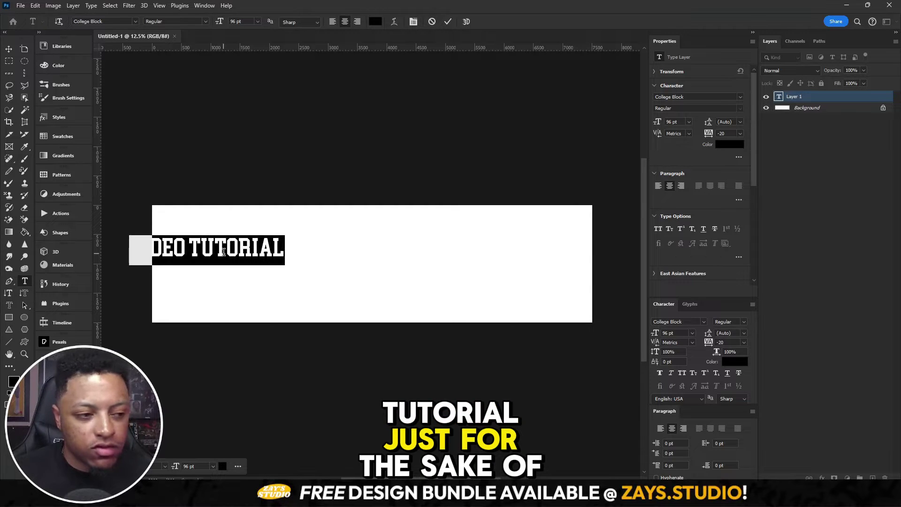
{"action": "left_click_drag", "start_coordinate": [225, 23], "coordinate": [279, 24]}
{"action": "left_click", "coordinate": [447, 22]}
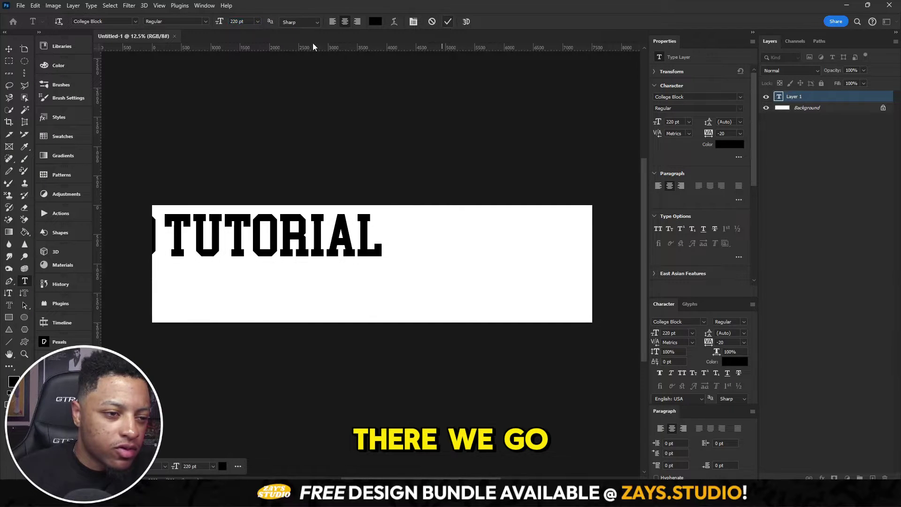
{"action": "left_click", "coordinate": [9, 49]}
{"action": "left_click_drag", "start_coordinate": [321, 218], "coordinate": [491, 238]}
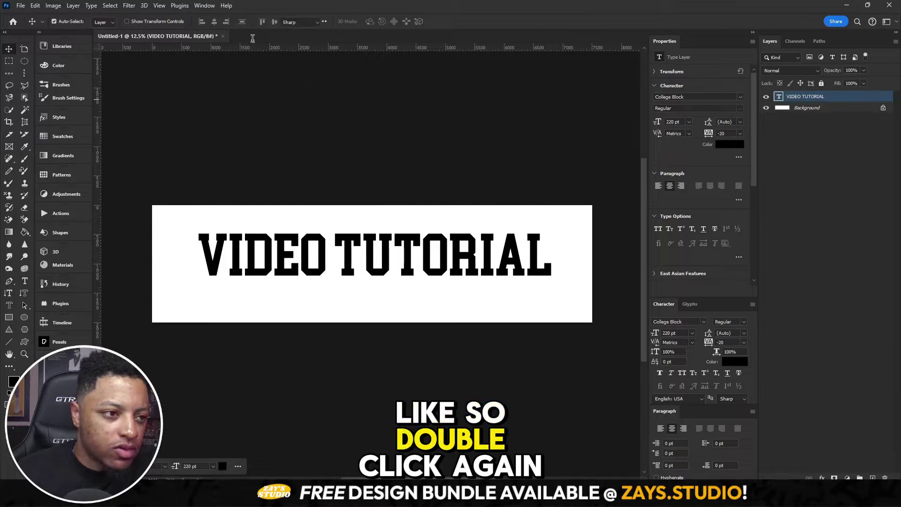
Step: Warp the VIDEO TUTORIAL text with the Arc Lower style at -20% bend
{"action": "double_click", "coordinate": [407, 253]}
{"action": "left_click", "coordinate": [393, 22]}
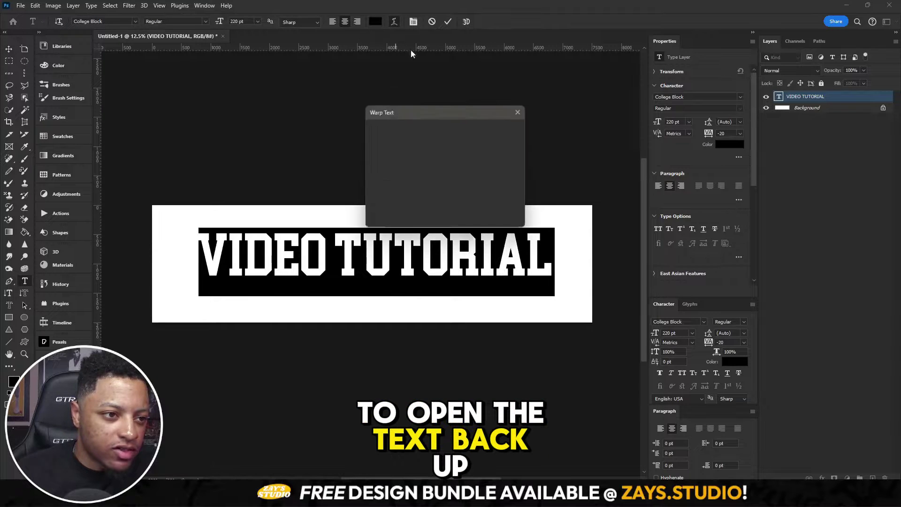
{"action": "left_click", "coordinate": [432, 126]}
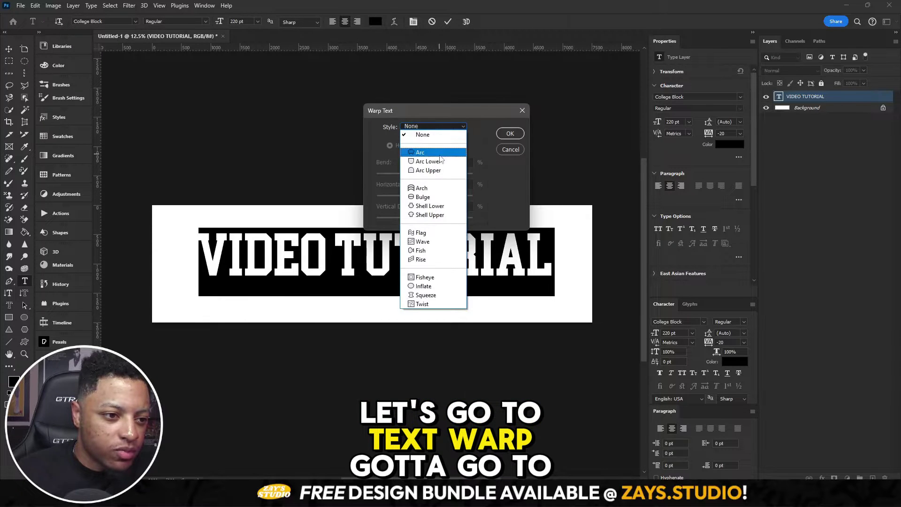
{"action": "left_click", "coordinate": [431, 161]}
{"action": "left_click_drag", "start_coordinate": [448, 174], "coordinate": [416, 176]}
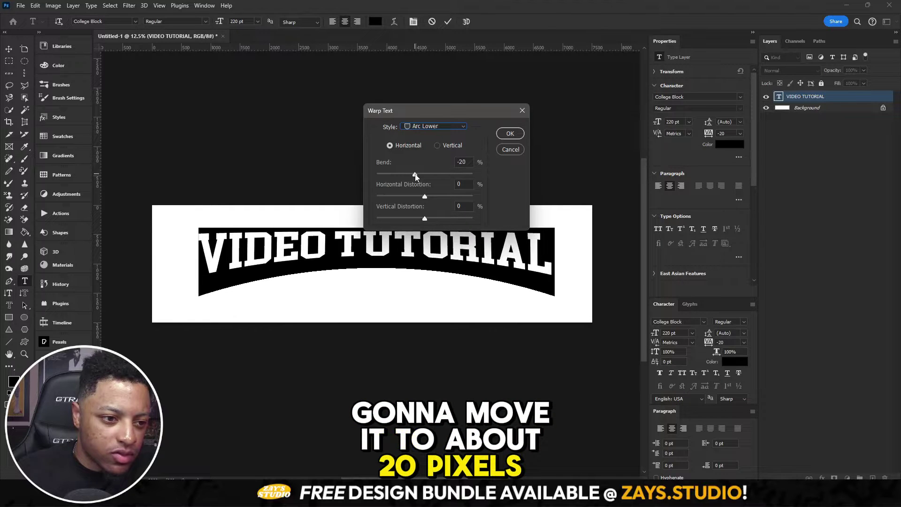
{"action": "left_click", "coordinate": [522, 133]}
{"action": "left_click", "coordinate": [447, 22]}
{"action": "left_click", "coordinate": [9, 49]}
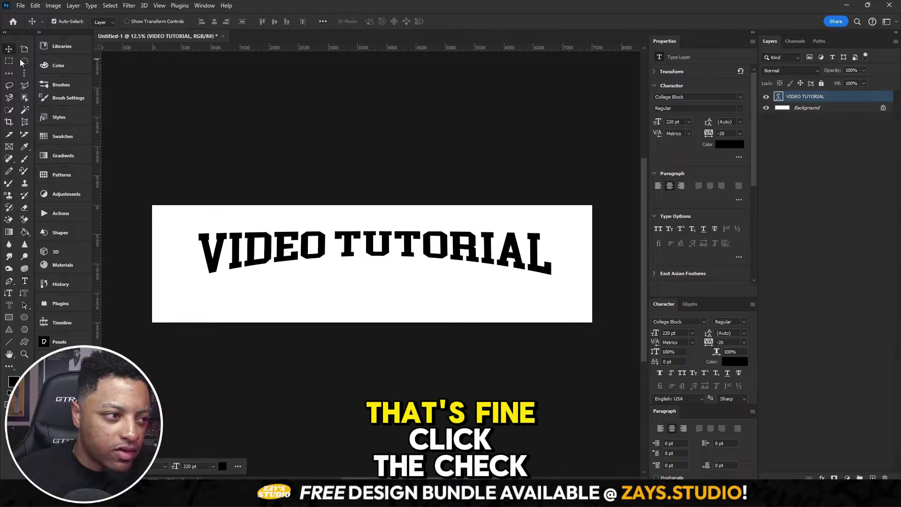
Step: Free-transform the arched text to about double height (~437 pt) and re-centre it
{"action": "left_click_drag", "start_coordinate": [427, 248], "coordinate": [428, 289]}
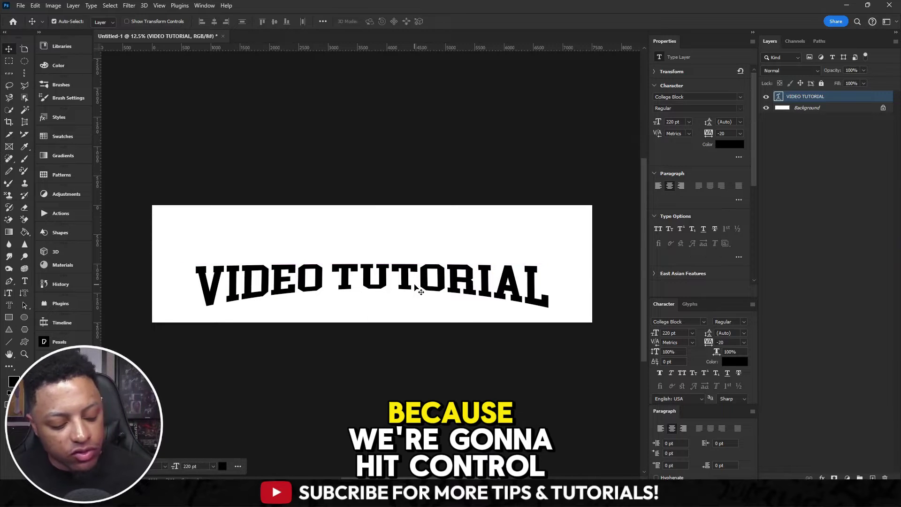
{"action": "key", "text": "ctrl+t"}
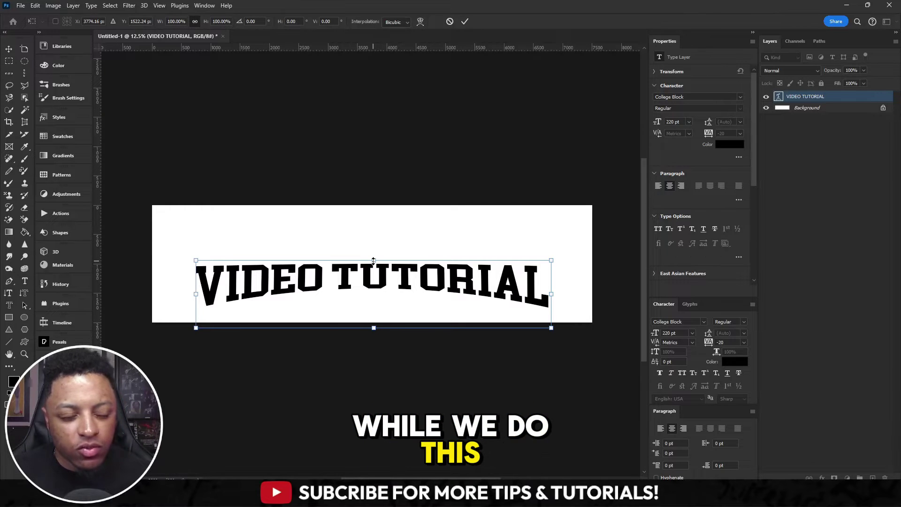
{"action": "left_click_drag", "start_coordinate": [376, 263], "coordinate": [379, 199]}
{"action": "left_click_drag", "start_coordinate": [389, 256], "coordinate": [387, 279]}
{"action": "mouse_move", "coordinate": [373, 222]}
{"action": "left_mouse_down"}
{"action": "mouse_move", "coordinate": [373, 205]}
{"action": "mouse_move", "coordinate": [372, 254]}
{"action": "mouse_move", "coordinate": [372, 216]}
{"action": "mouse_move", "coordinate": [372, 224]}
{"action": "left_mouse_up"}
{"action": "left_click_drag", "start_coordinate": [378, 261], "coordinate": [378, 257]}
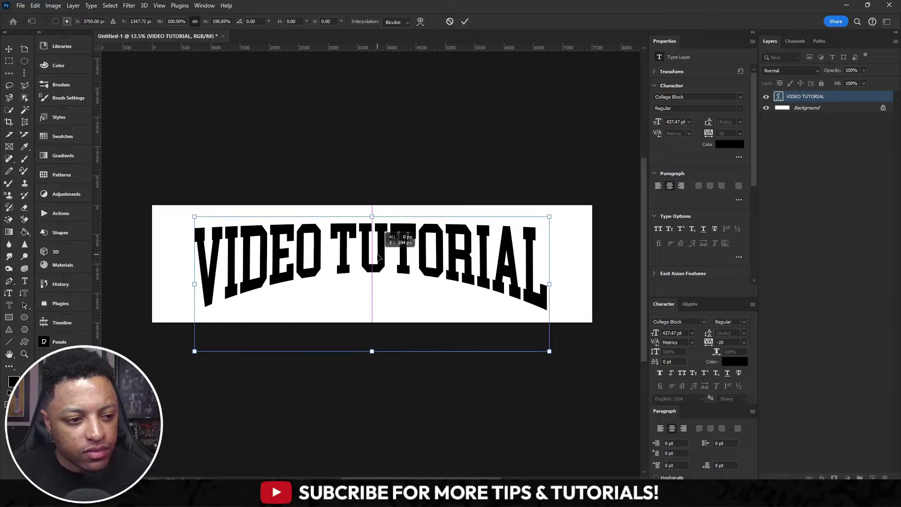
{"action": "left_click", "coordinate": [465, 21]}
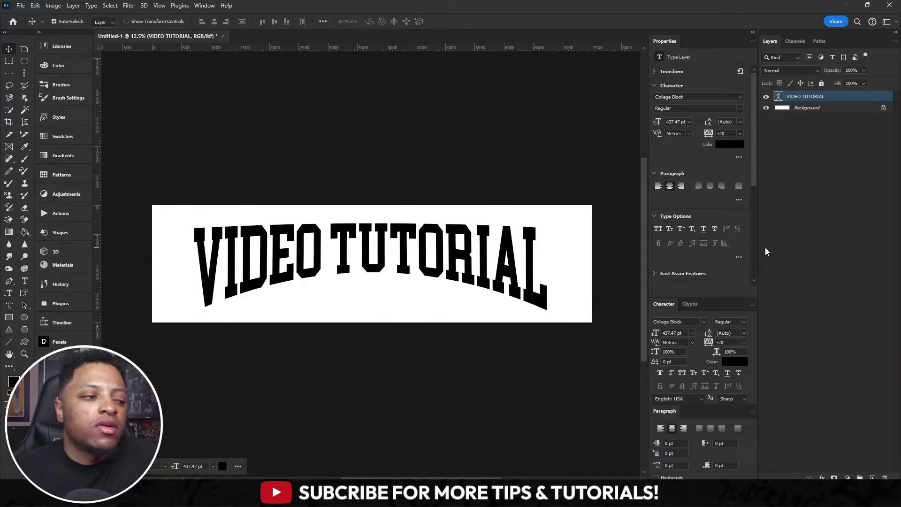
Step: Duplicate the VIDEO TUTORIAL text layer
{"action": "right_click", "coordinate": [830, 96]}
{"action": "left_click", "coordinate": [835, 119]}
{"action": "left_click", "coordinate": [528, 137]}
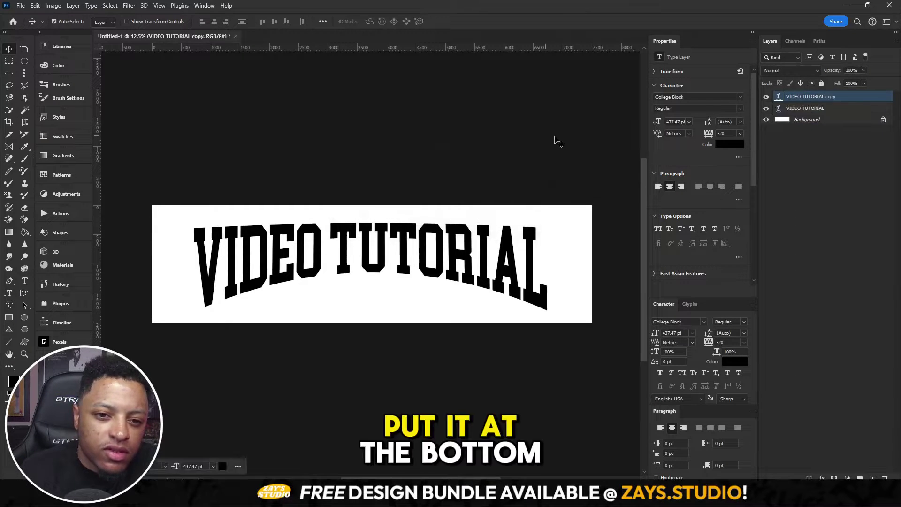
Step: Recolour the original, lower VIDEO TUTORIAL layer's text to white (ffffff)
{"action": "left_click", "coordinate": [784, 111]}
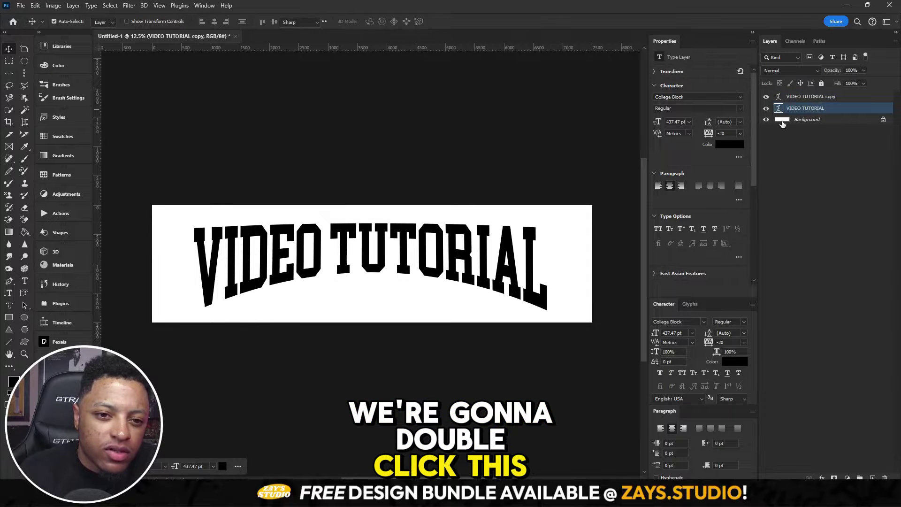
{"action": "double_click", "coordinate": [778, 108]}
{"action": "left_click", "coordinate": [375, 21]}
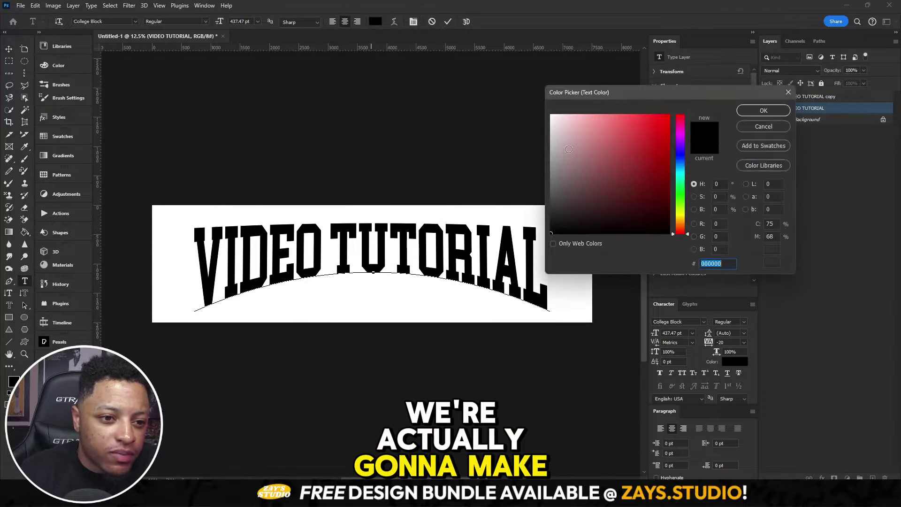
{"action": "type", "text": "ffffff"}
{"action": "left_click", "coordinate": [753, 106]}
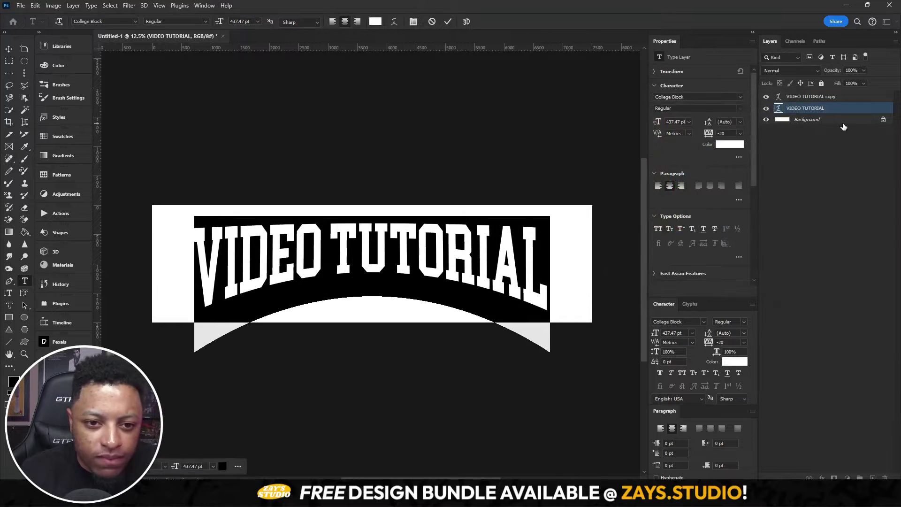
{"action": "left_click", "coordinate": [449, 23]}
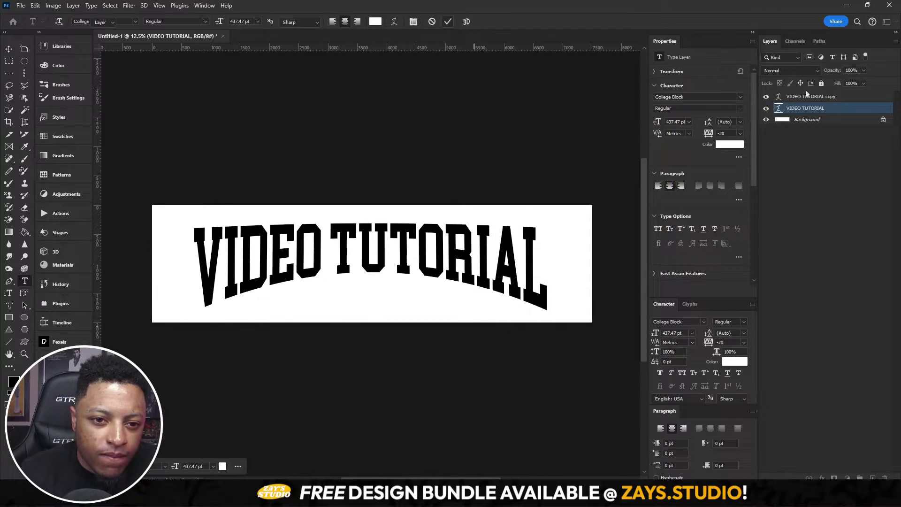
{"action": "key", "text": "v"}
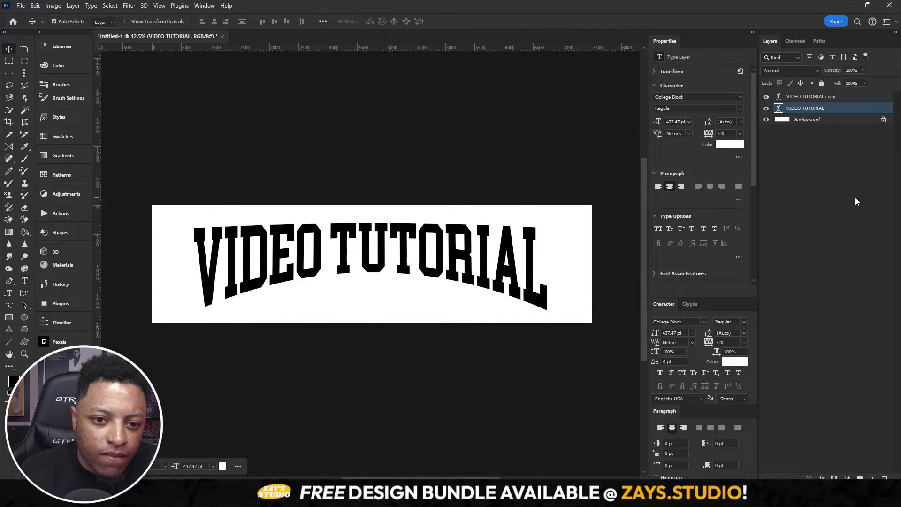
Step: Convert the white text layer into a 3D extrusion in the 3D workspace
{"action": "left_click", "coordinate": [144, 5]}
{"action": "mouse_move", "coordinate": [171, 45]}
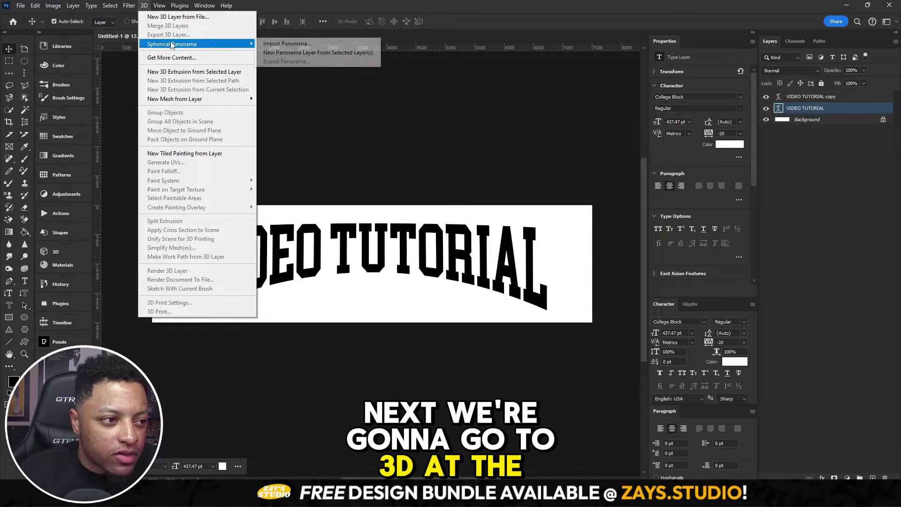
{"action": "left_click", "coordinate": [225, 75]}
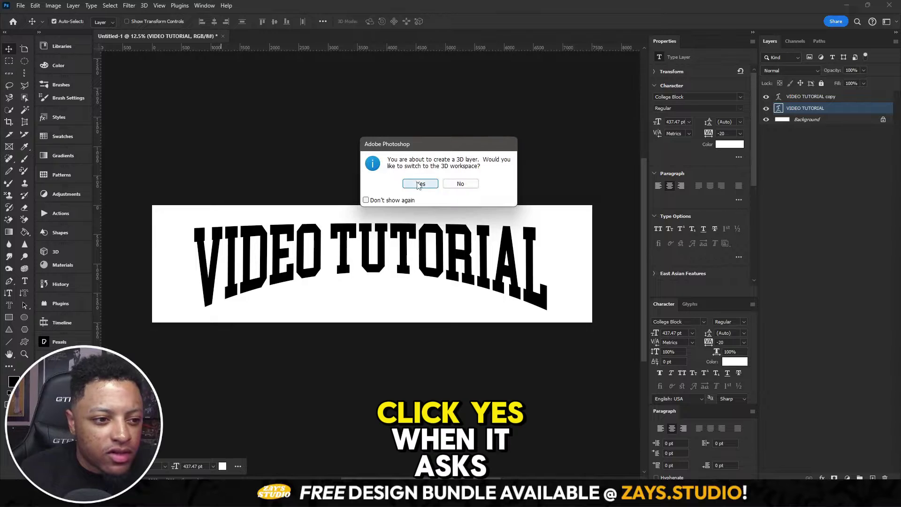
{"action": "left_click", "coordinate": [419, 184]}
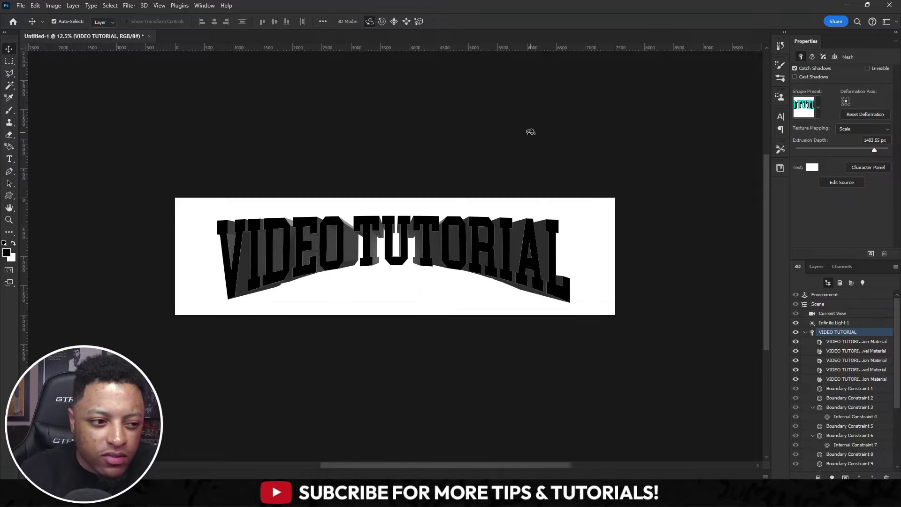
Step: Set the extrusion depth to about 222 px, keeping the current shape preset
{"action": "left_click_drag", "start_coordinate": [874, 150], "coordinate": [850, 153]}
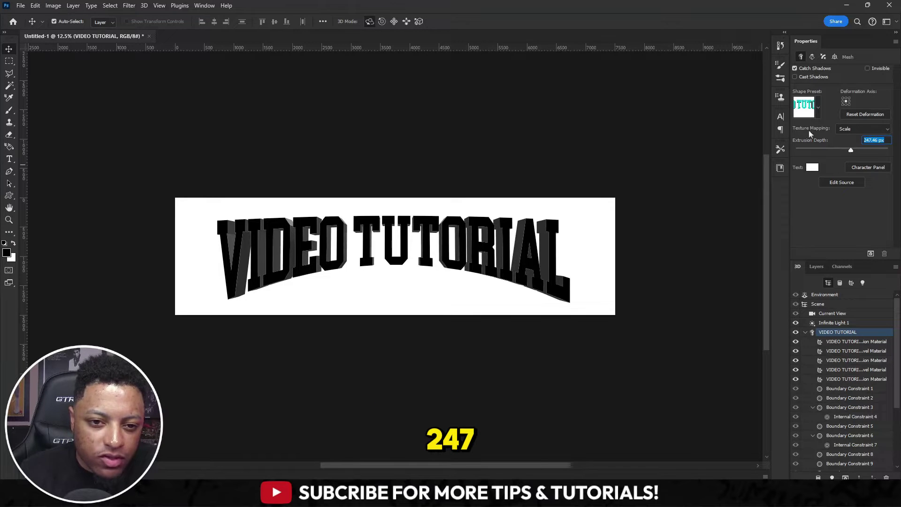
{"action": "left_click", "coordinate": [817, 110]}
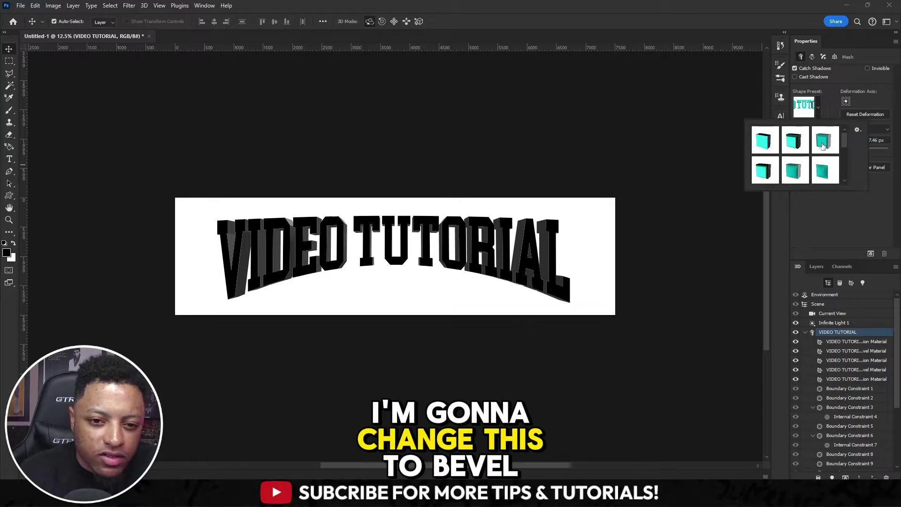
{"action": "left_click", "coordinate": [832, 101]}
{"action": "left_click_drag", "start_coordinate": [864, 150], "coordinate": [850, 150]}
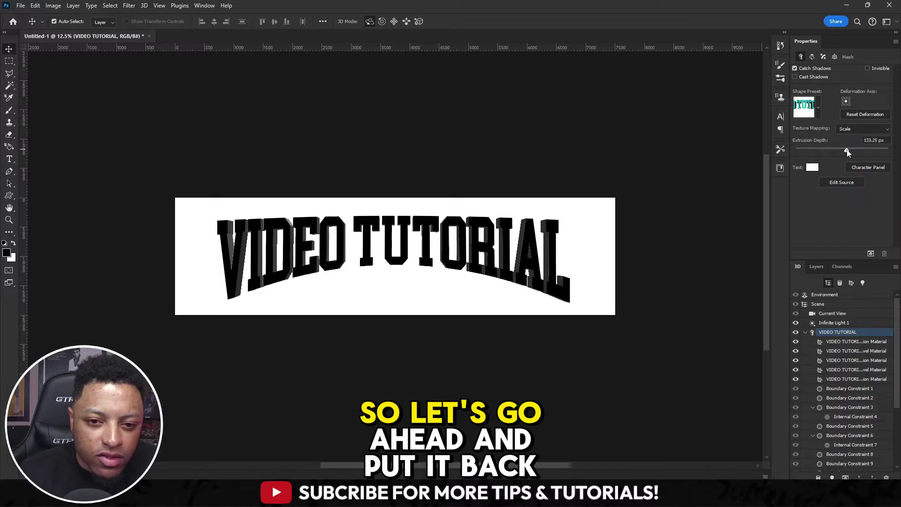
{"action": "left_click_drag", "start_coordinate": [851, 151], "coordinate": [845, 151]}
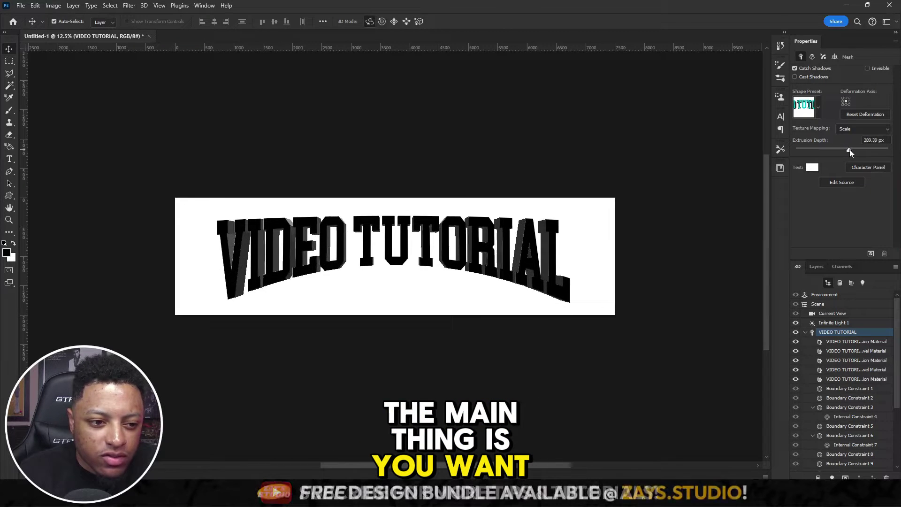
{"action": "left_click_drag", "start_coordinate": [845, 151], "coordinate": [850, 151]}
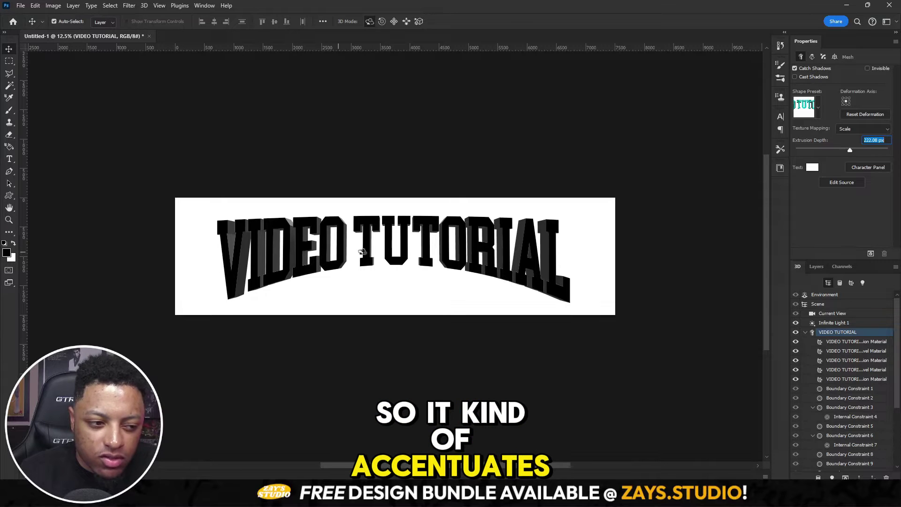
Step: Select Infinite Light 1 and try lighting presets, settling on CAD Optimized
{"action": "left_click", "coordinate": [669, 165]}
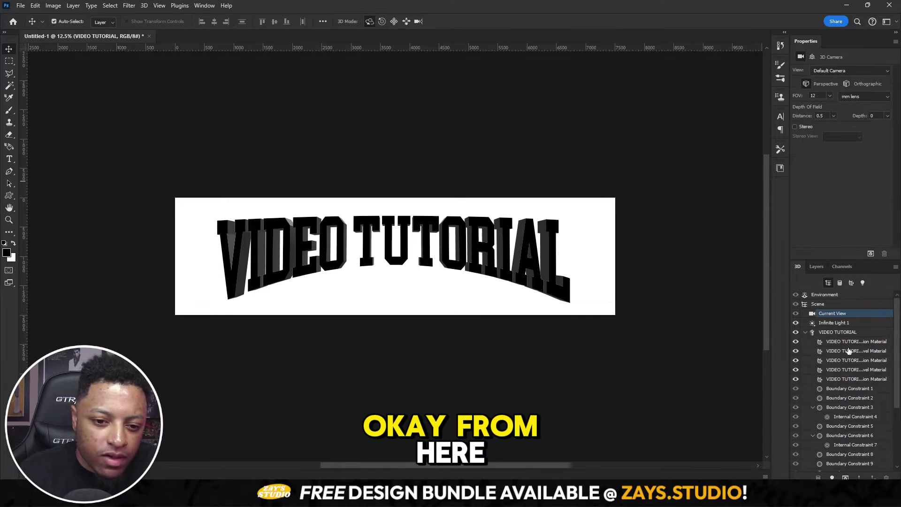
{"action": "left_click", "coordinate": [838, 323]}
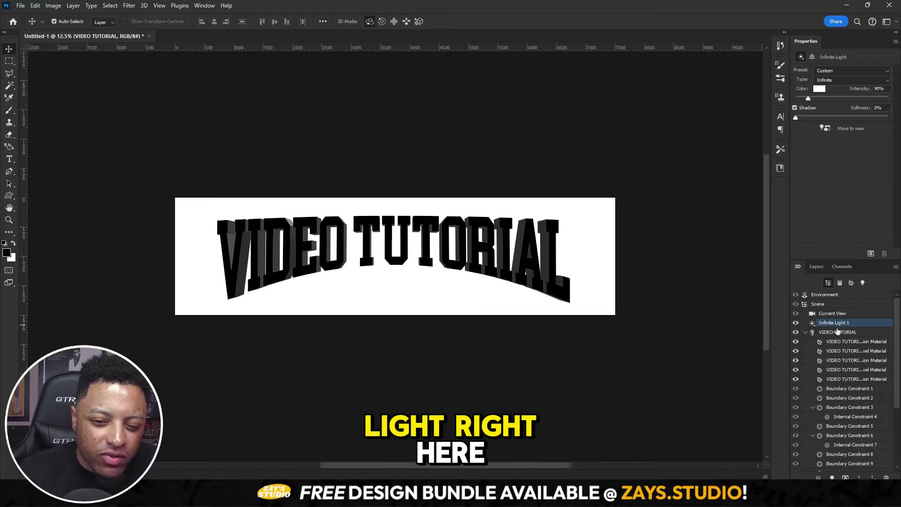
{"action": "left_click", "coordinate": [836, 75]}
{"action": "left_click", "coordinate": [833, 112]}
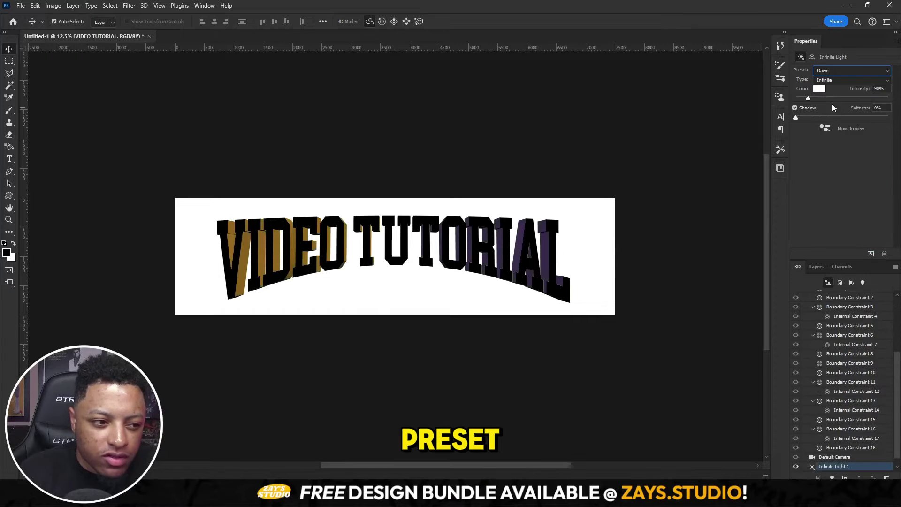
{"action": "key", "text": "Down"}
{"action": "key", "text": "Down"}
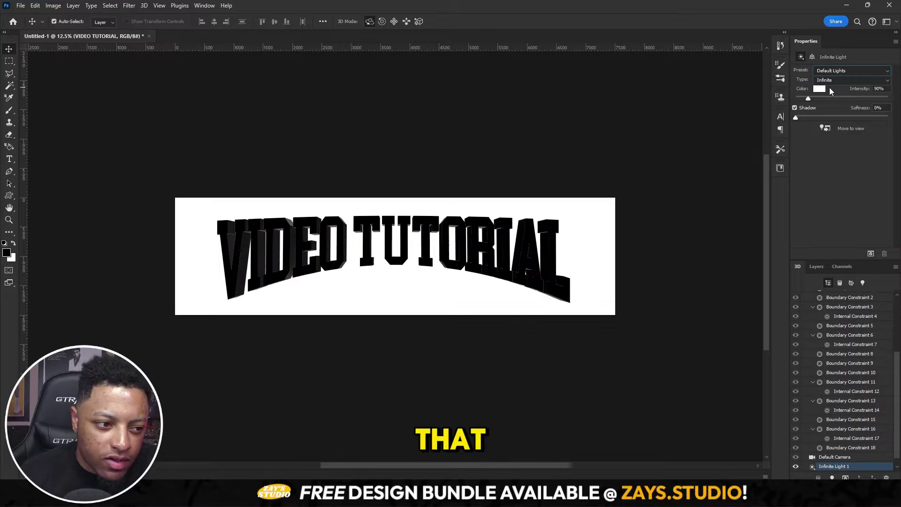
{"action": "key", "text": "Up"}
{"action": "key", "text": "Up"}
{"action": "key", "text": "Up"}
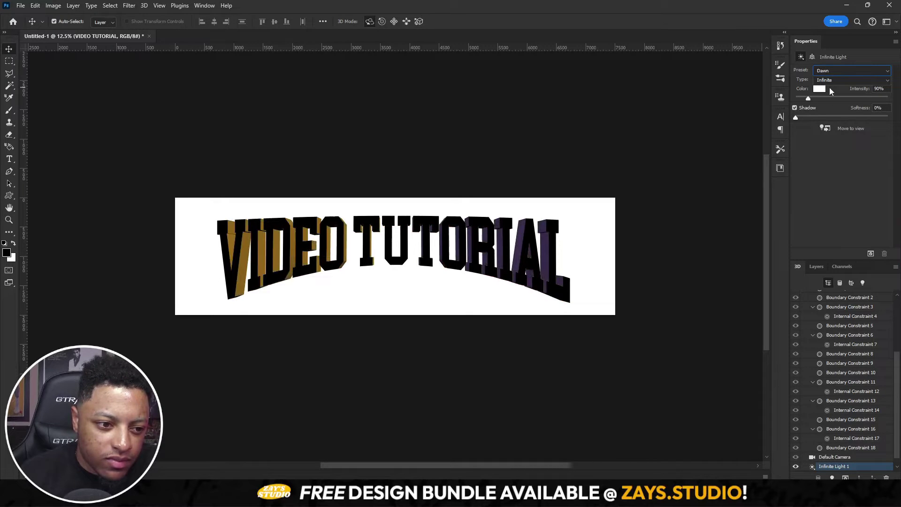
{"action": "key", "text": "Down"}
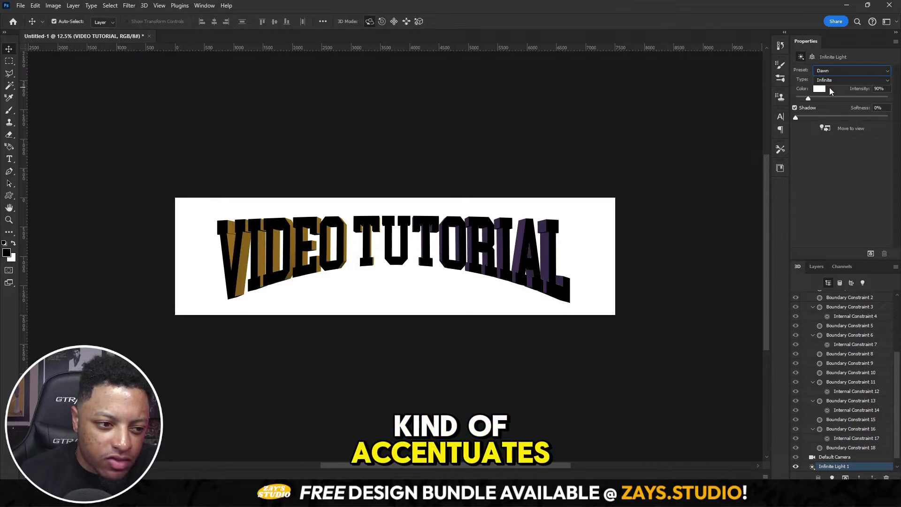
{"action": "key", "text": "Down"}
{"action": "key", "text": "Down"}
{"action": "key", "text": "Down"}
{"action": "key", "text": "Down"}
{"action": "key", "text": "Down"}
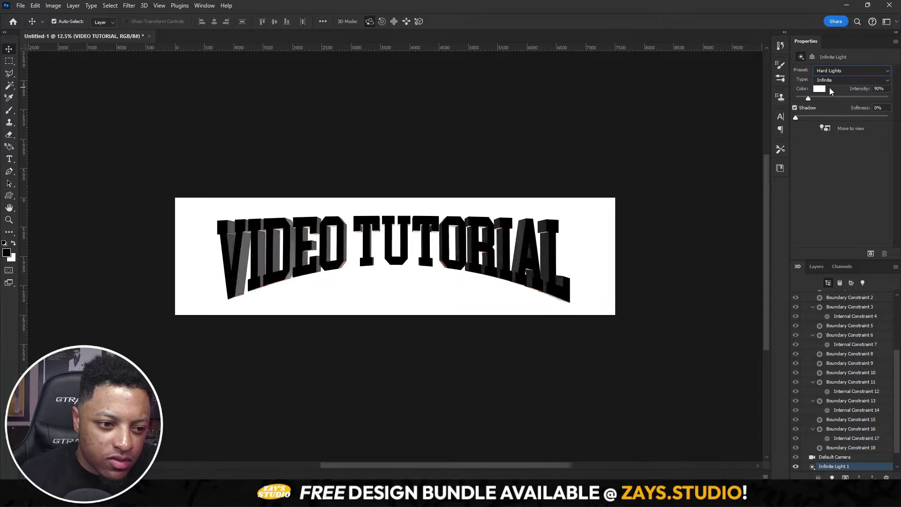
{"action": "key", "text": "Down"}
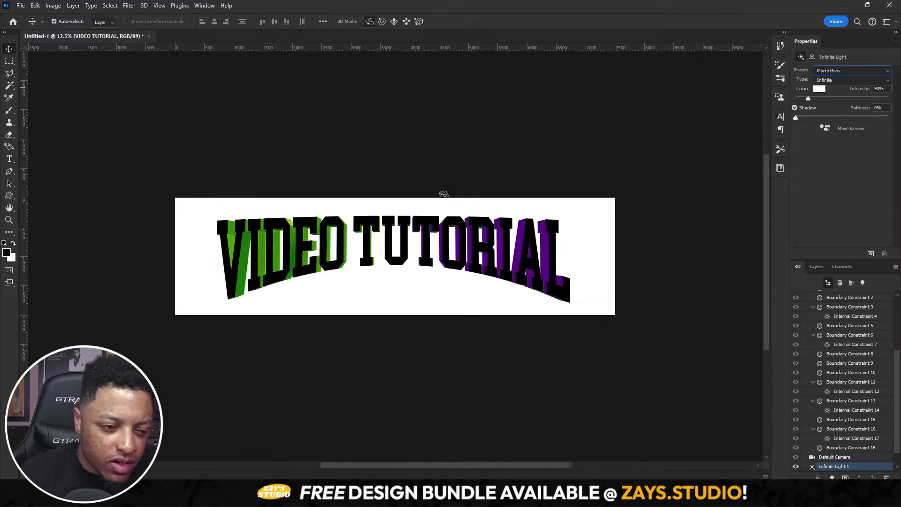
{"action": "key", "text": "Up"}
{"action": "key", "text": "Down"}
{"action": "key", "text": "c"}
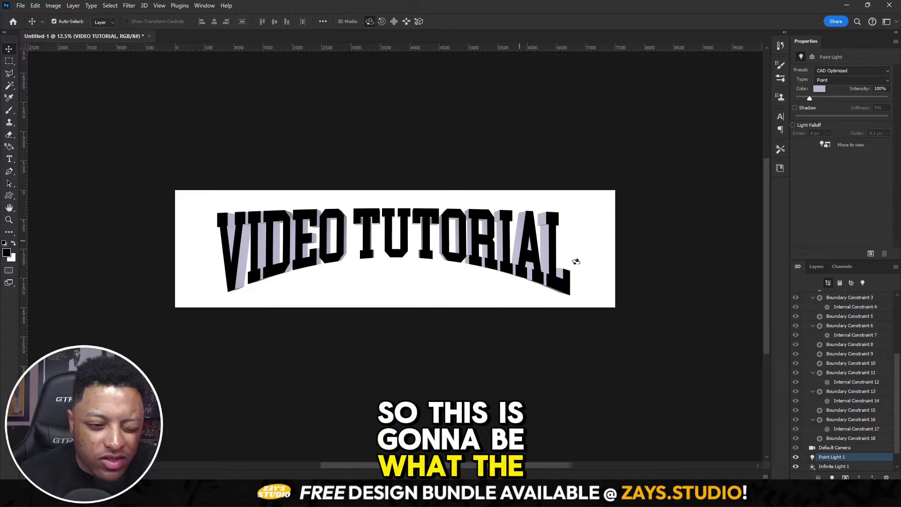
Step: Zoom and scroll around the lit letters to inspect their shading
{"action": "key", "text": "ctrl+plus"}
{"action": "key", "text": "ctrl+plus"}
{"action": "key", "text": "ctrl+plus"}
{"action": "key", "text": "ctrl+plus"}
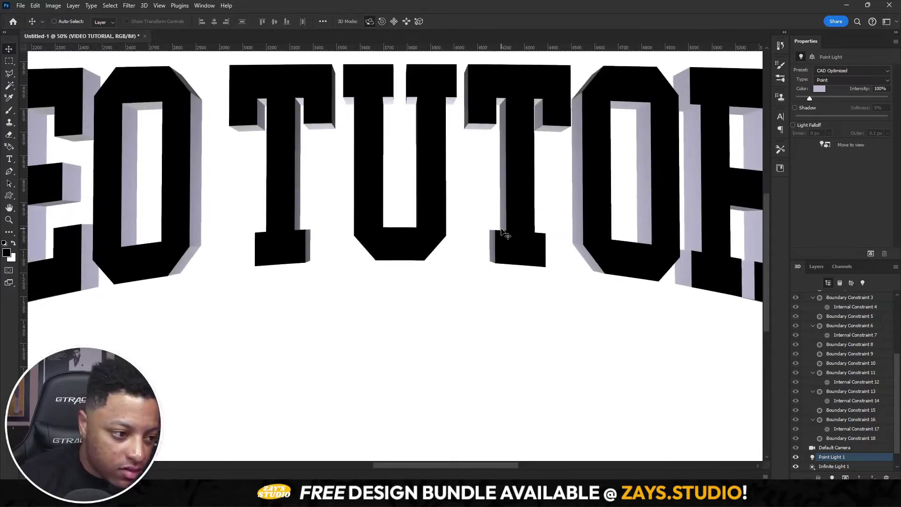
{"action": "key", "text": "ctrl+minus"}
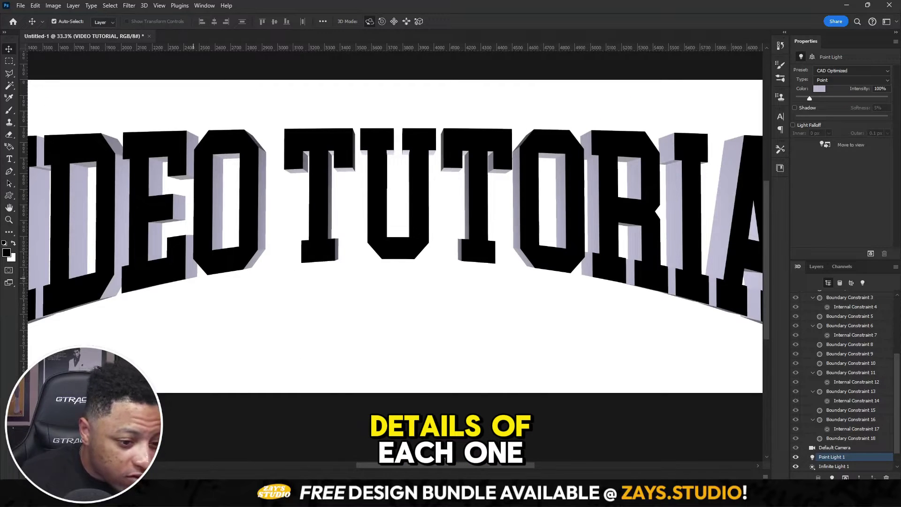
{"action": "scroll", "coordinate": [394, 234], "scroll_direction": "left", "scroll_amount": 5}
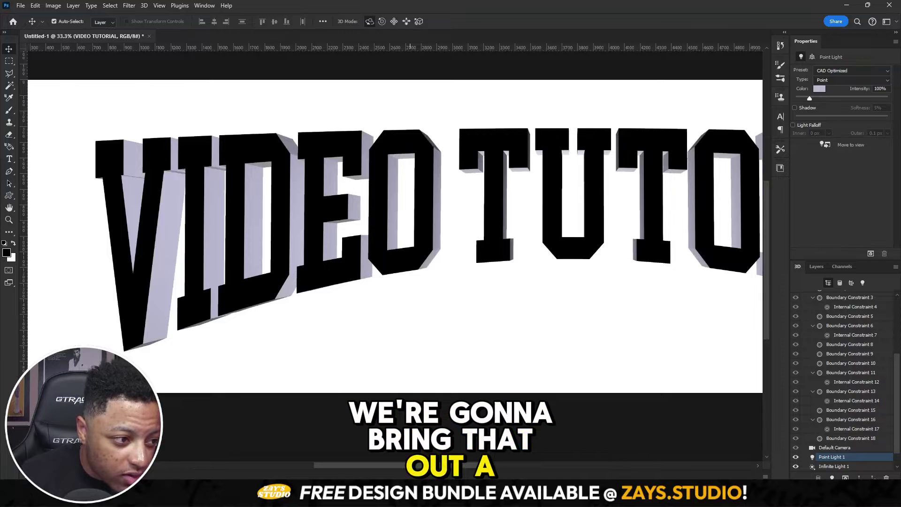
{"action": "scroll", "coordinate": [304, 212], "scroll_direction": "right", "scroll_amount": 15}
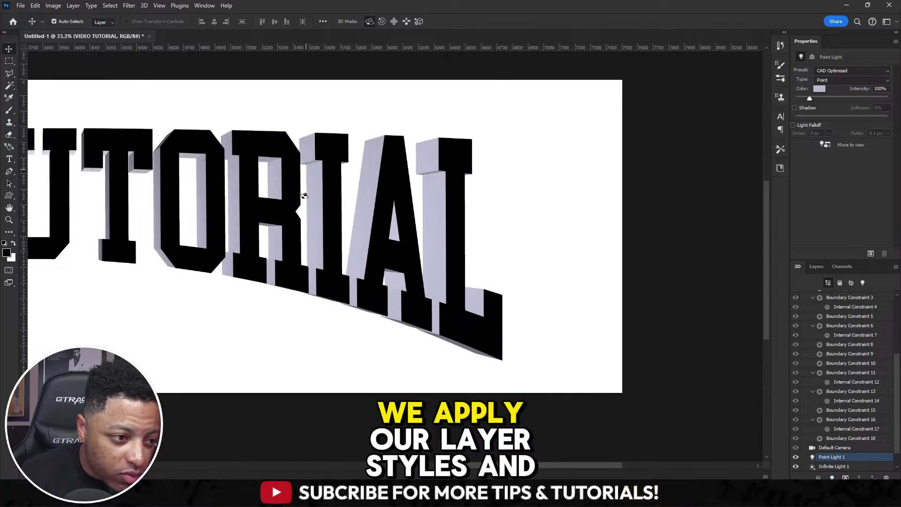
{"action": "left_click_drag", "start_coordinate": [490, 465], "coordinate": [440, 466]}
{"action": "key", "text": "alt+v"}
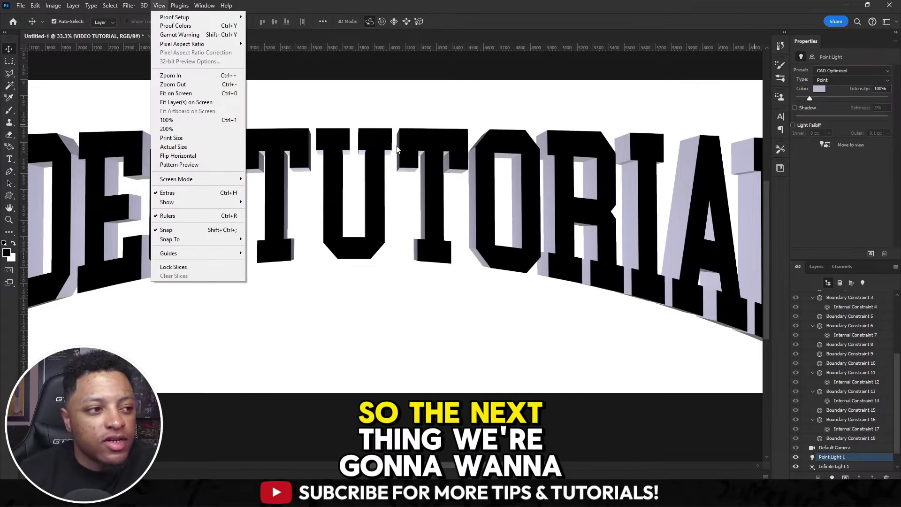
{"action": "key", "text": "Escape"}
Step: Render the 3D VIDEO TUTORIAL layer from the 3D menu
{"action": "left_click", "coordinate": [144, 6]}
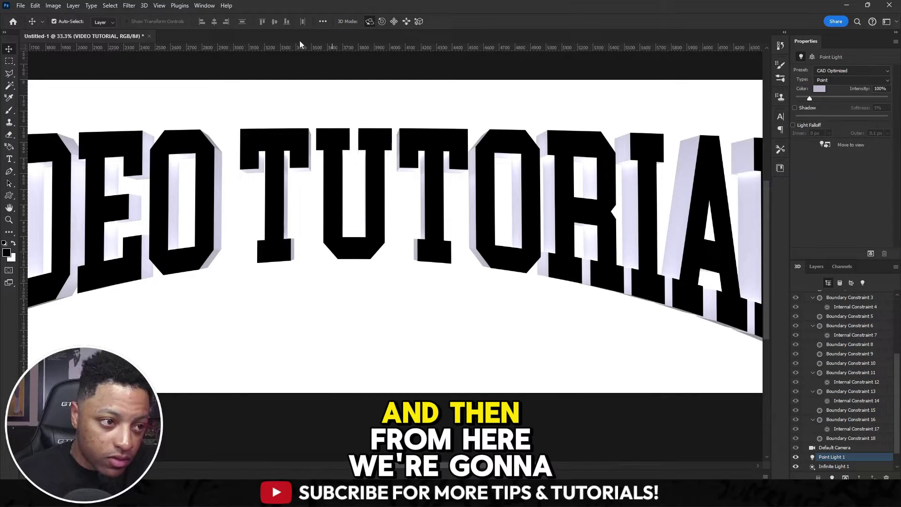
Step: Switch to the 2024 workspace and zoom out to see all of VIDEO TUTORIAL
{"action": "left_click", "coordinate": [203, 6]}
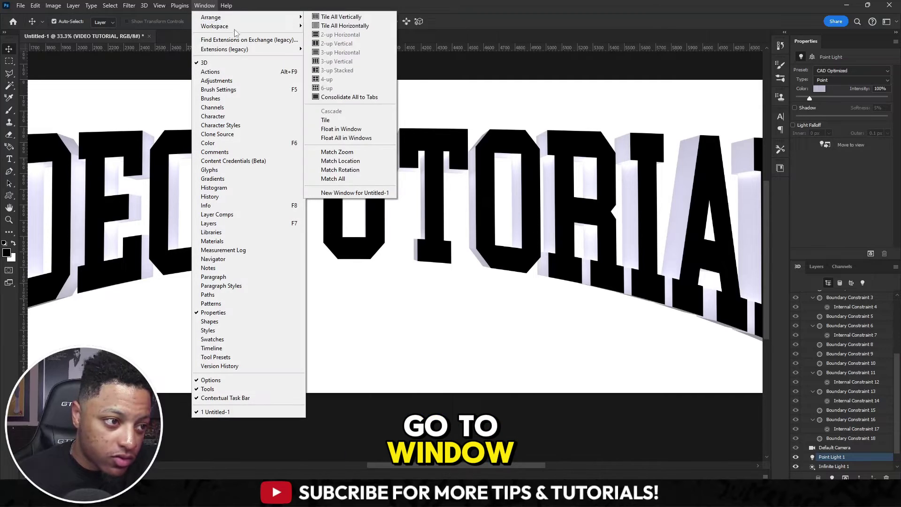
{"action": "mouse_move", "coordinate": [244, 25]}
{"action": "left_click", "coordinate": [348, 27]}
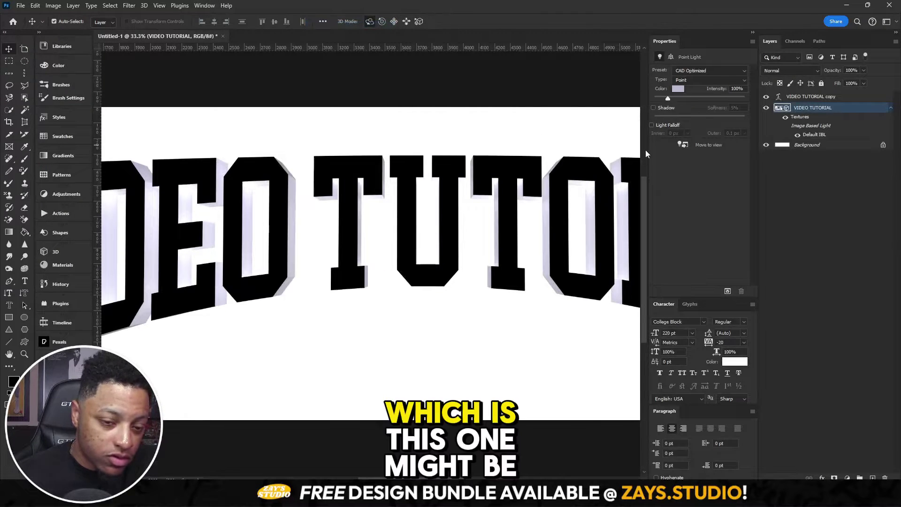
{"action": "key", "text": "ctrl+minus"}
{"action": "key", "text": "ctrl+minus"}
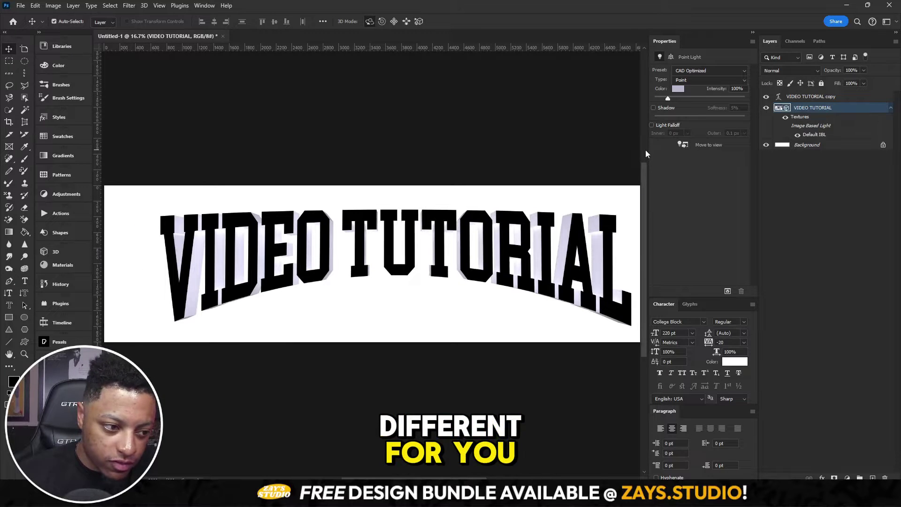
{"action": "scroll", "coordinate": [651, 149], "scroll_direction": "right", "scroll_amount": 1}
Step: Add a Hue/Saturation adjustment layer clipped to the 3D text layer
{"action": "left_click", "coordinate": [846, 478]}
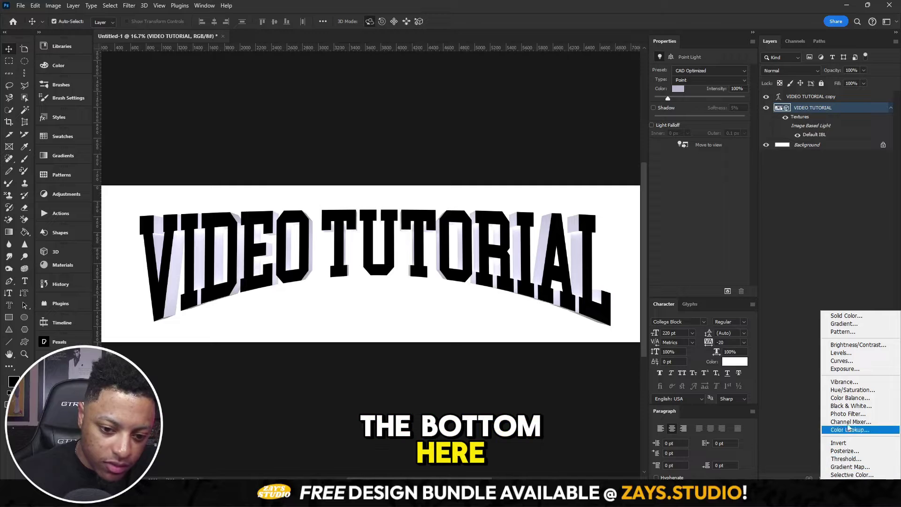
{"action": "left_click", "coordinate": [852, 390]}
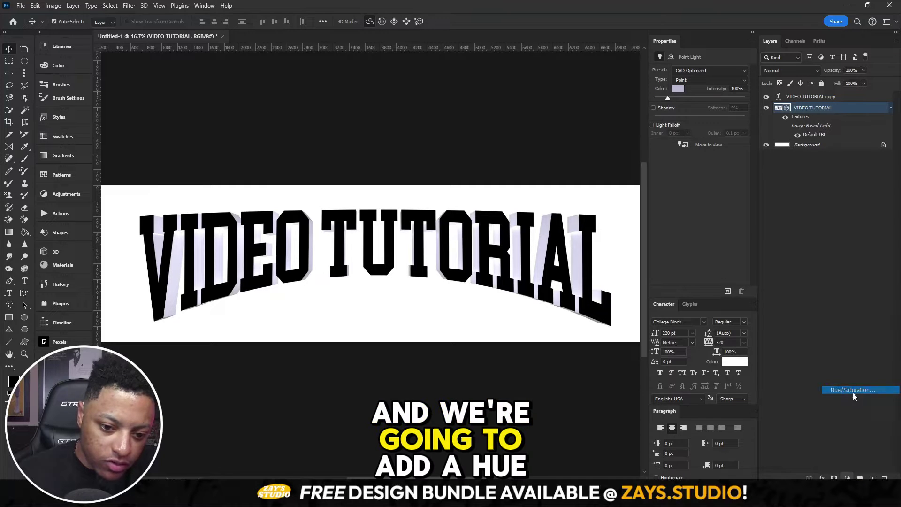
{"action": "right_click", "coordinate": [843, 112]}
{"action": "left_click", "coordinate": [826, 265]}
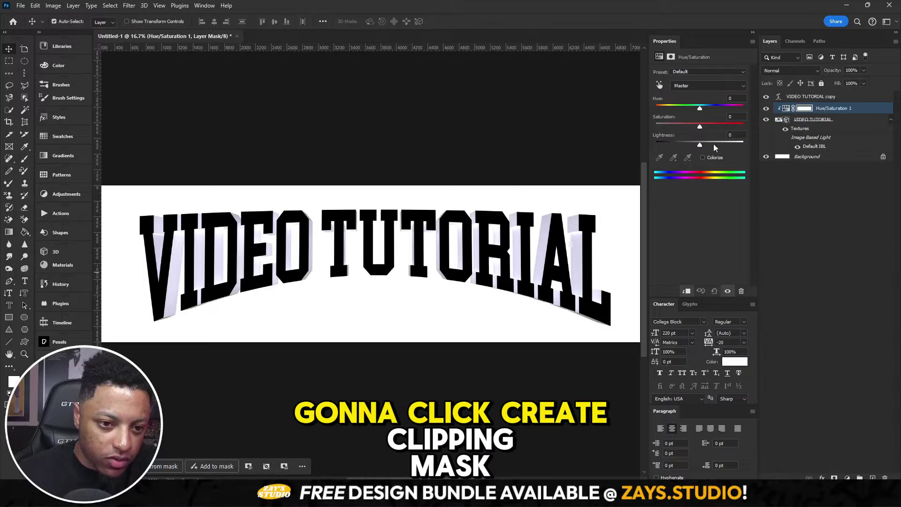
Step: Set Hue +154, Saturation +93 and Lightness -49 to turn the sides gold
{"action": "left_click_drag", "start_coordinate": [700, 144], "coordinate": [679, 148]}
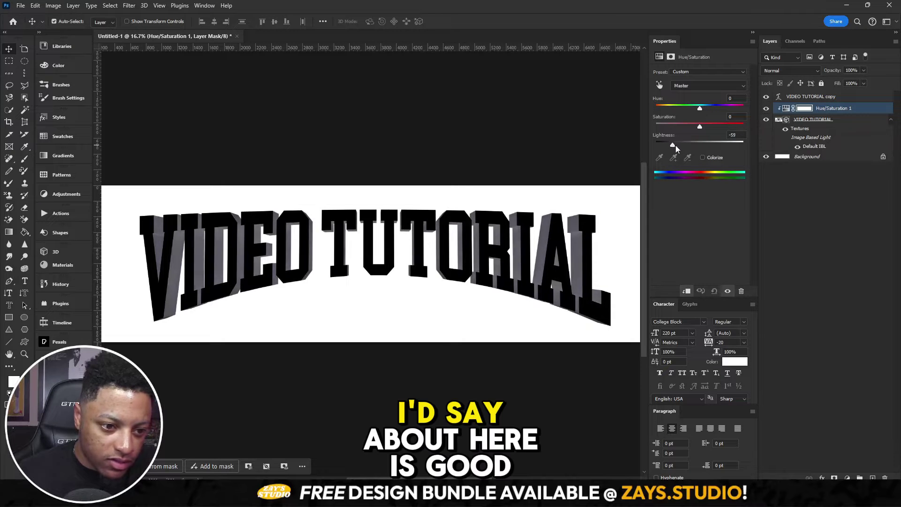
{"action": "left_click_drag", "start_coordinate": [700, 126], "coordinate": [733, 133]}
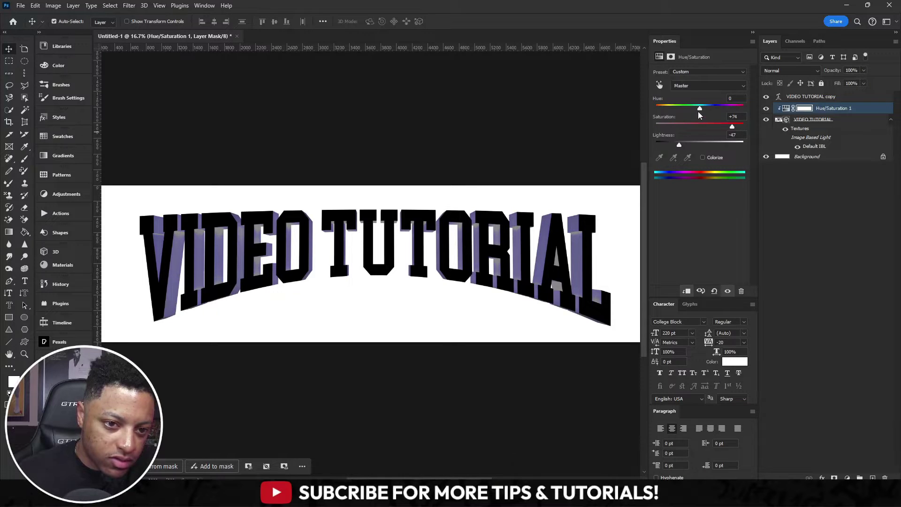
{"action": "left_click_drag", "start_coordinate": [704, 108], "coordinate": [739, 114]}
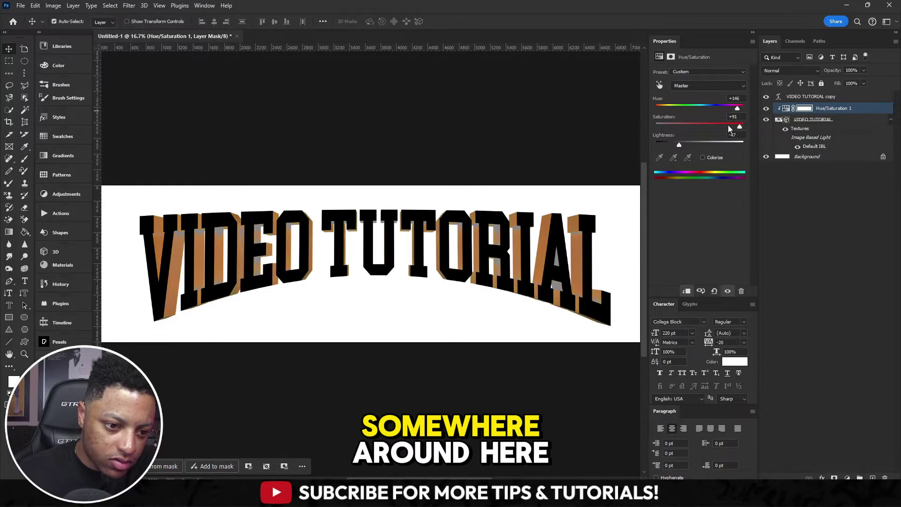
{"action": "mouse_move", "coordinate": [680, 143]}
{"action": "left_mouse_down"}
{"action": "mouse_move", "coordinate": [696, 143]}
{"action": "mouse_move", "coordinate": [688, 143]}
{"action": "left_mouse_up"}
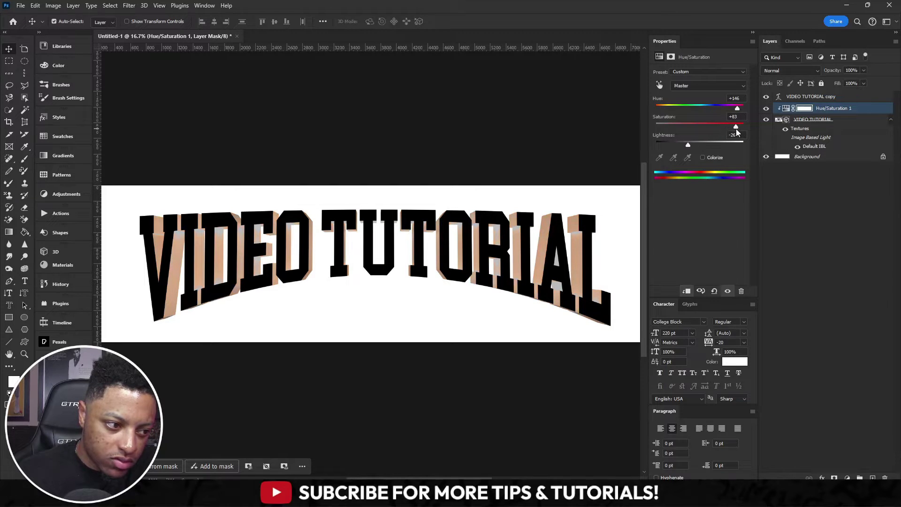
{"action": "mouse_move", "coordinate": [694, 145]}
{"action": "left_mouse_down"}
{"action": "mouse_move", "coordinate": [671, 145]}
{"action": "mouse_move", "coordinate": [679, 146]}
{"action": "left_mouse_up"}
{"action": "mouse_move", "coordinate": [734, 129]}
{"action": "left_mouse_down"}
{"action": "mouse_move", "coordinate": [723, 130]}
{"action": "mouse_move", "coordinate": [738, 129]}
{"action": "mouse_move", "coordinate": [735, 119]}
{"action": "left_mouse_up"}
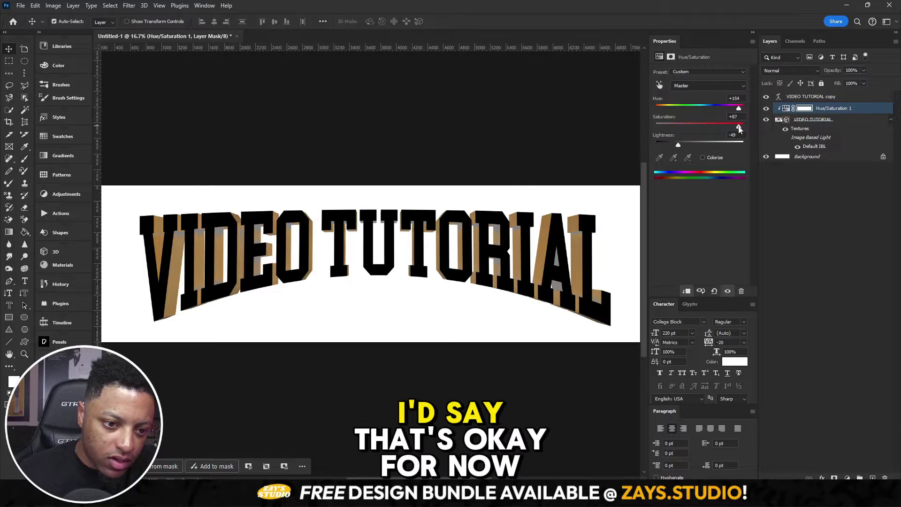
{"action": "left_click_drag", "start_coordinate": [737, 127], "coordinate": [740, 129]}
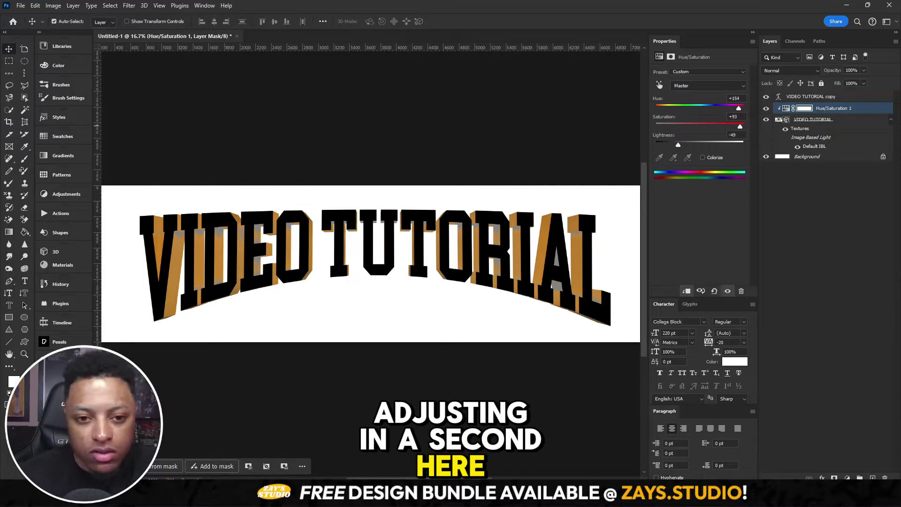
Step: Apply the third Vintage Covers text style to the VIDEO TUTORIAL copy layer and zoom to inspect
{"action": "left_click", "coordinate": [842, 97]}
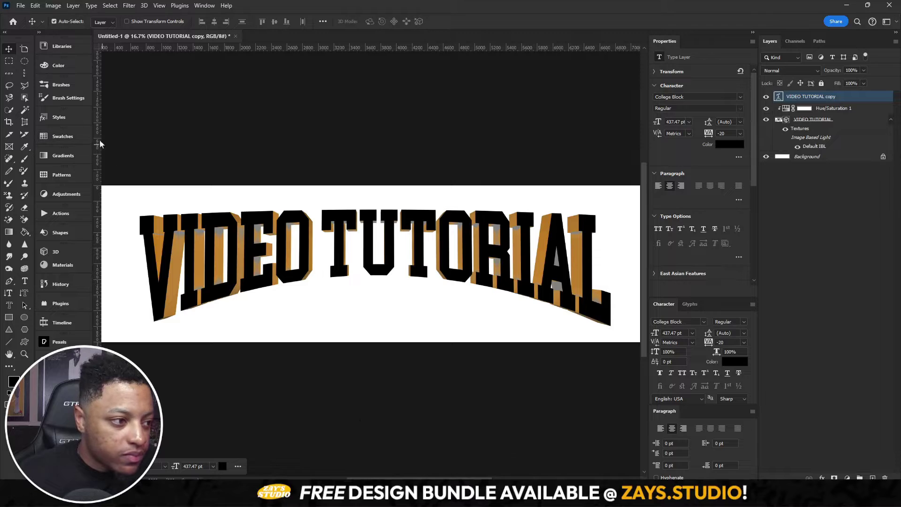
{"action": "left_click", "coordinate": [72, 115]}
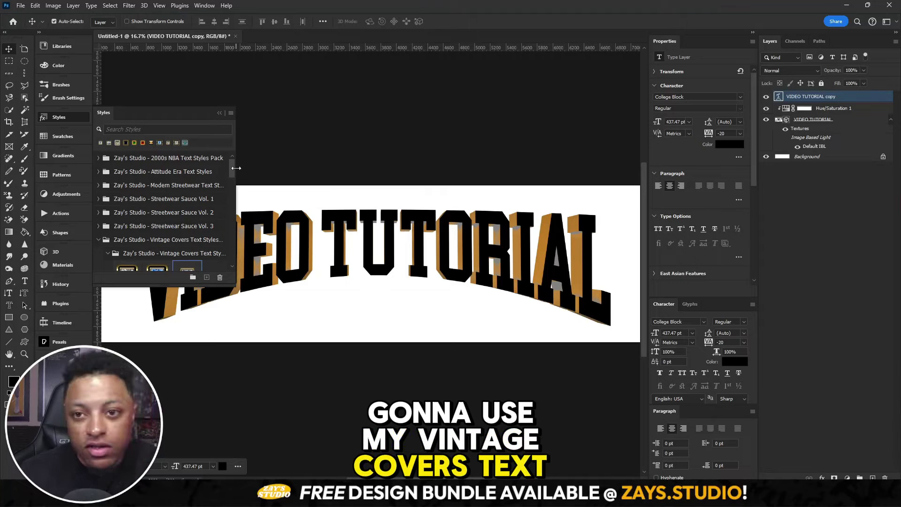
{"action": "left_click_drag", "start_coordinate": [230, 167], "coordinate": [233, 179]}
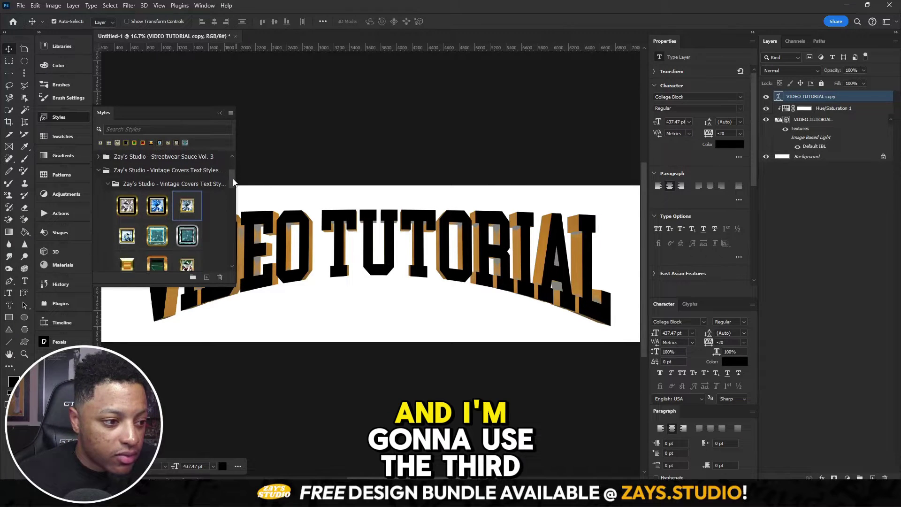
{"action": "left_click", "coordinate": [191, 189]}
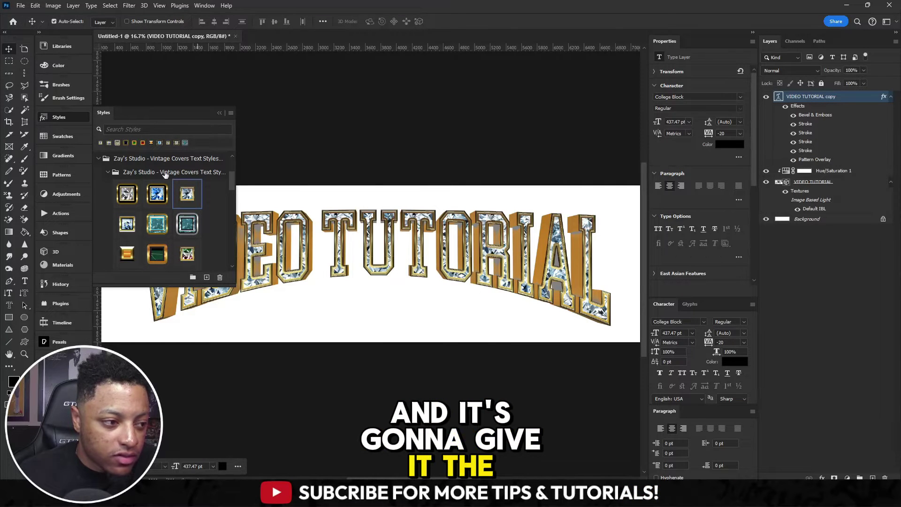
{"action": "left_click", "coordinate": [75, 122]}
{"action": "key", "text": "ctrl+plus"}
{"action": "key", "text": "ctrl+plus"}
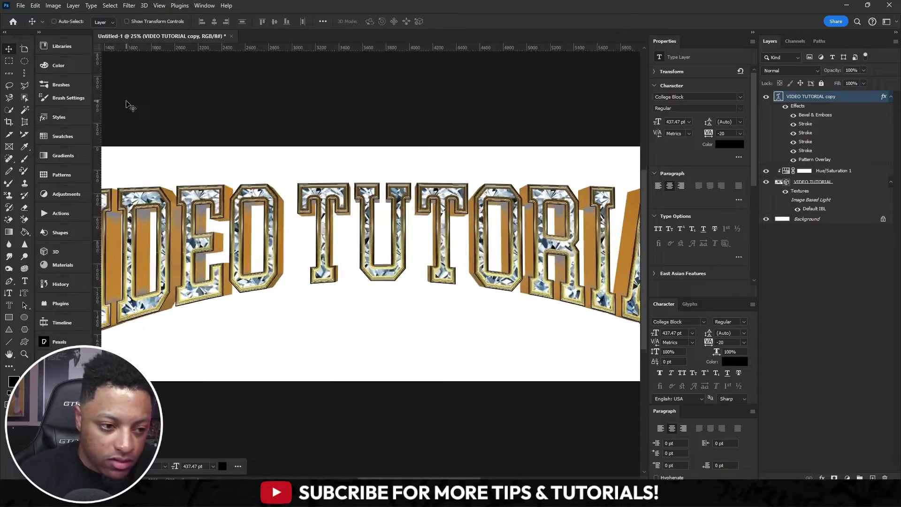
{"action": "key", "text": "ctrl+plus"}
{"action": "key", "text": "ctrl+plus"}
{"action": "key", "text": "ctrl+plus"}
{"action": "key", "text": "ctrl+plus"}
{"action": "key", "text": "ctrl+plus"}
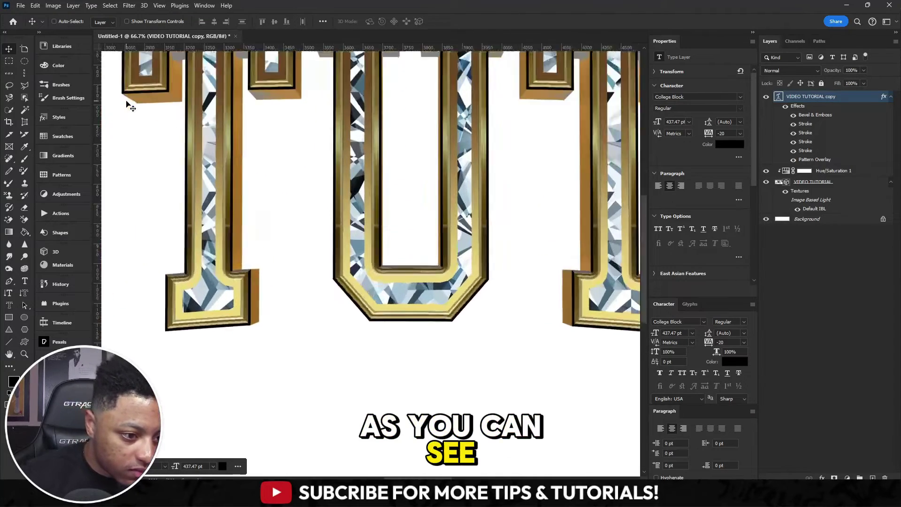
{"action": "key", "text": "ctrl+minus"}
{"action": "key", "text": "ctrl+minus"}
{"action": "key", "text": "ctrl+minus"}
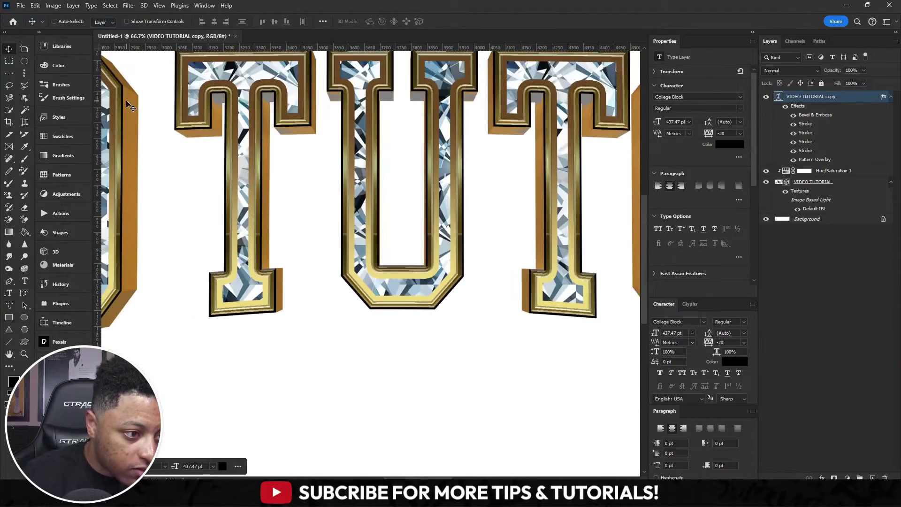
{"action": "key", "text": "ctrl+minus"}
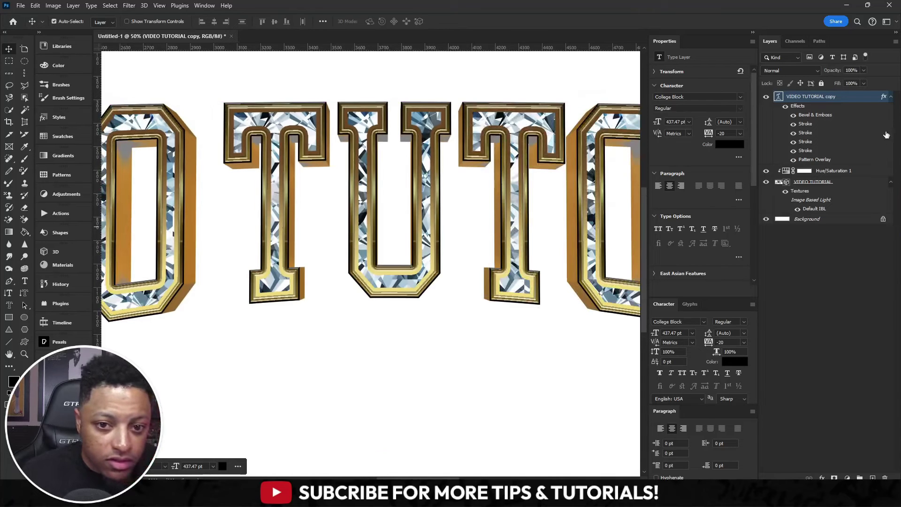
Step: Scale the VIDEO TUTORIAL copy's layer effects to 67% so its gold borders get thinner
{"action": "right_click", "coordinate": [882, 97]}
{"action": "key", "text": "Escape"}
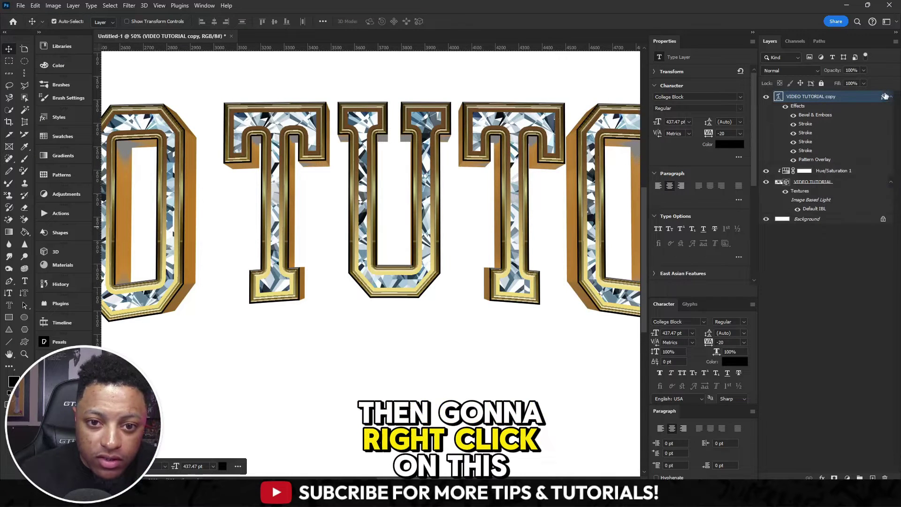
{"action": "right_click", "coordinate": [883, 99]}
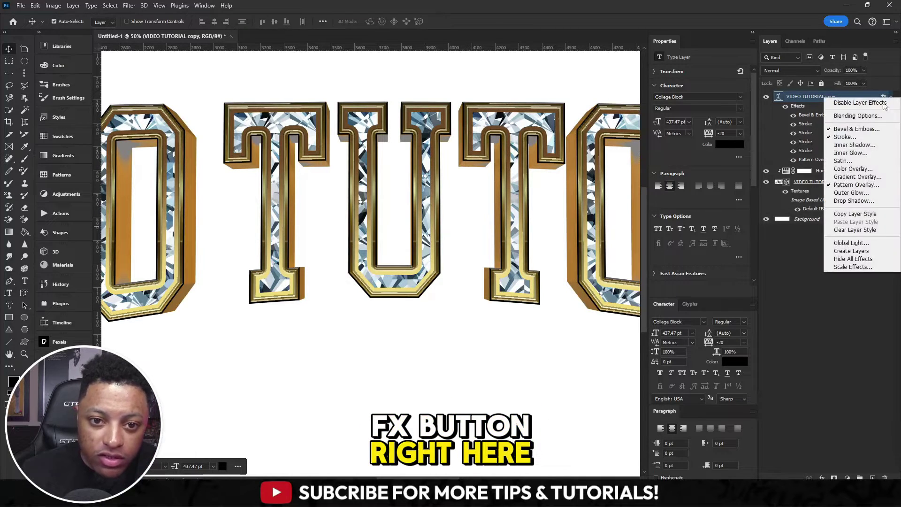
{"action": "left_click", "coordinate": [859, 266]}
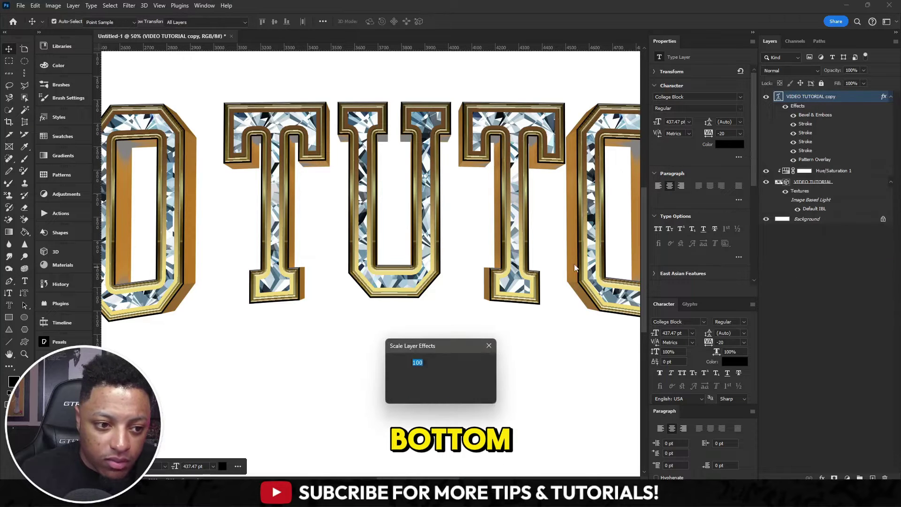
{"action": "left_click", "coordinate": [433, 362]}
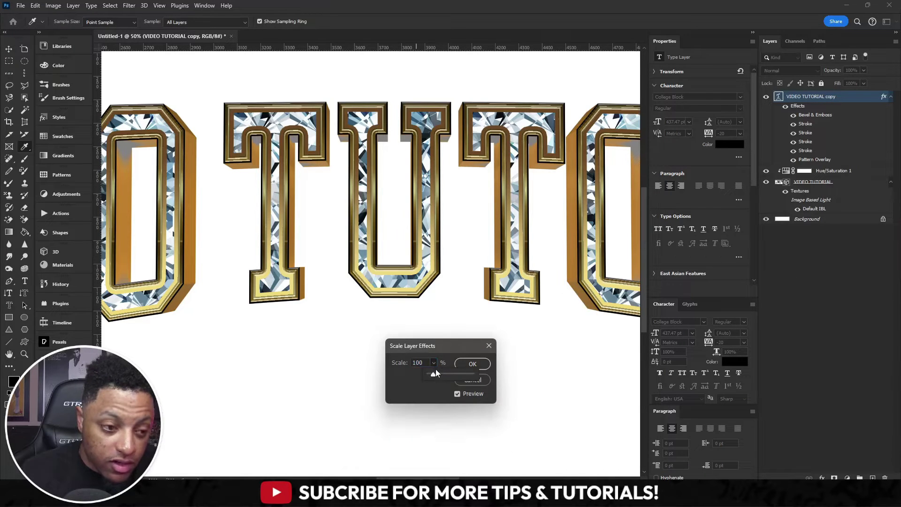
{"action": "mouse_move", "coordinate": [436, 370]}
{"action": "left_mouse_down"}
{"action": "mouse_move", "coordinate": [469, 371]}
{"action": "mouse_move", "coordinate": [431, 377]}
{"action": "left_mouse_up"}
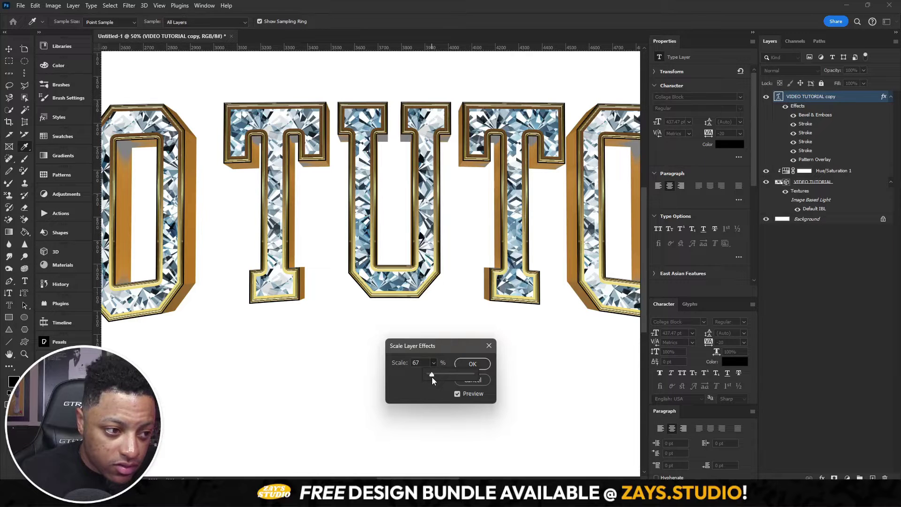
{"action": "left_click_drag", "start_coordinate": [431, 376], "coordinate": [432, 376]}
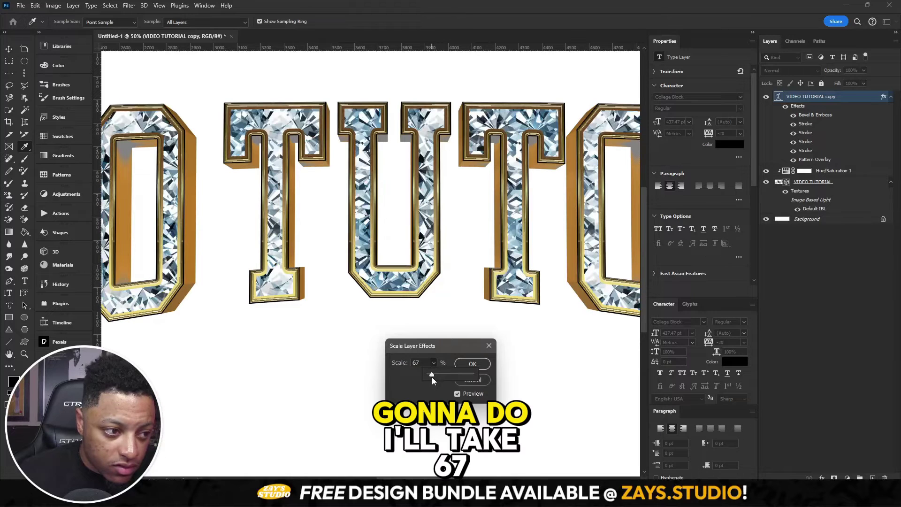
{"action": "left_click", "coordinate": [470, 364]}
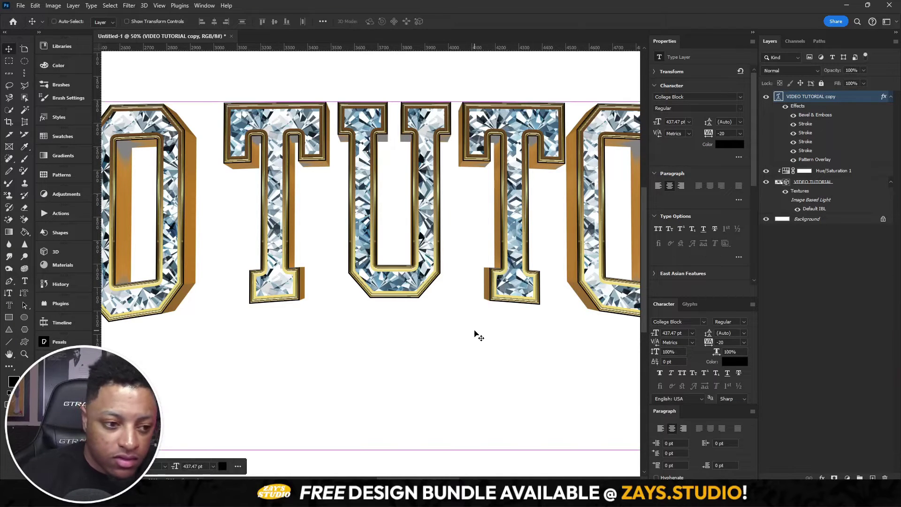
{"action": "key", "text": "ctrl+minus"}
{"action": "key", "text": "ctrl+plus"}
{"action": "key", "text": "ctrl+plus"}
{"action": "key", "text": "ctrl+plus"}
{"action": "key", "text": "ctrl+plus"}
{"action": "key", "text": "ctrl+minus"}
{"action": "key", "text": "ctrl+minus"}
{"action": "key", "text": "ctrl+minus"}
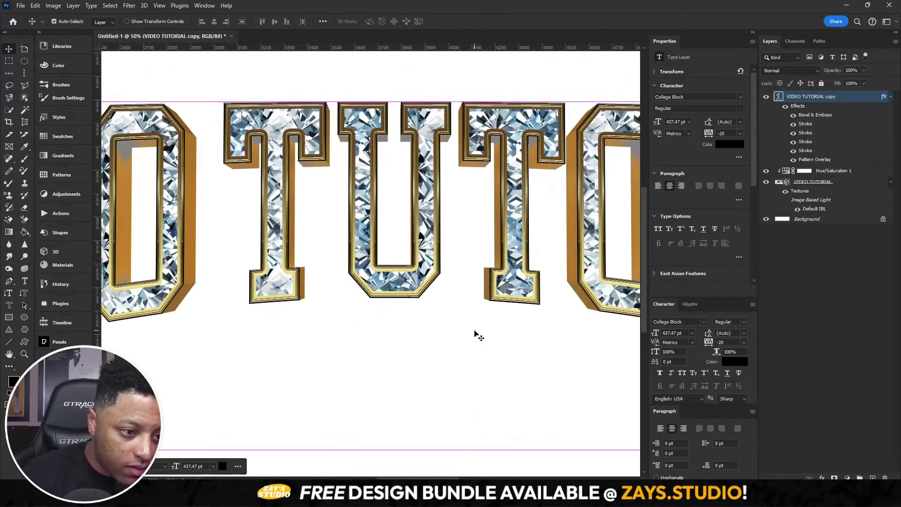
{"action": "mouse_move", "coordinate": [395, 478]}
{"action": "left_mouse_down"}
{"action": "mouse_move", "coordinate": [345, 477]}
{"action": "mouse_move", "coordinate": [386, 476]}
{"action": "left_mouse_up"}
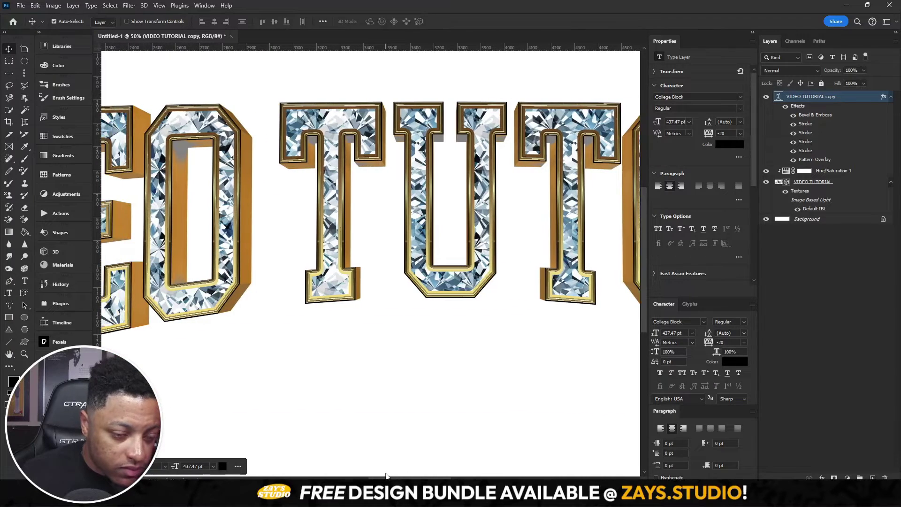
Step: Add a Curves adjustment above Hue/Saturation 1 and clip it to the layer below
{"action": "left_click", "coordinate": [864, 172]}
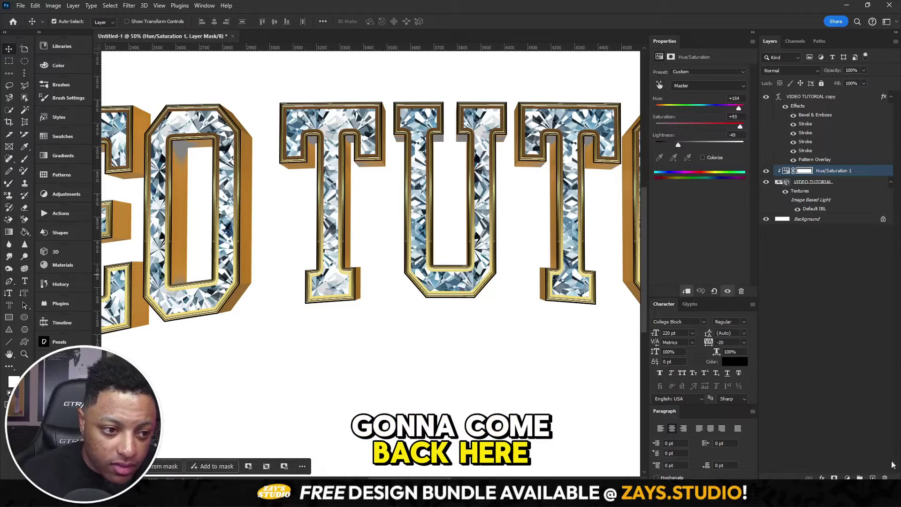
{"action": "left_click", "coordinate": [847, 478]}
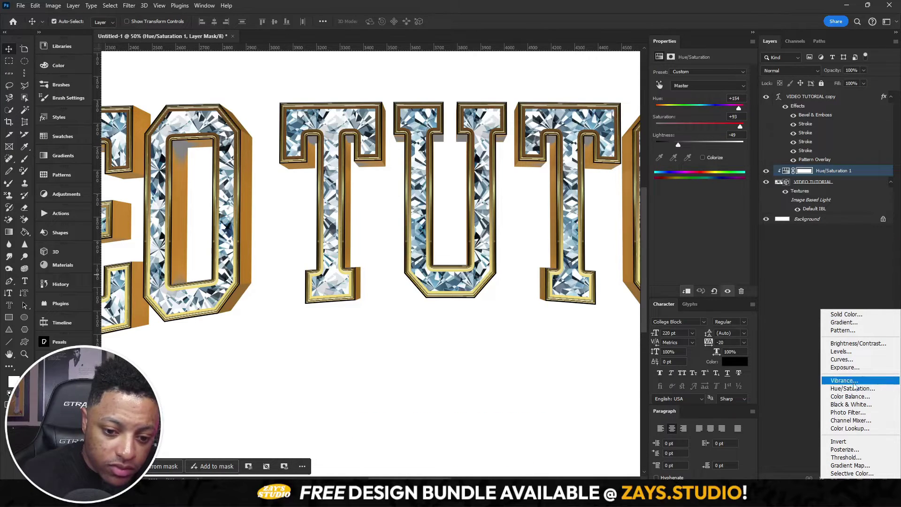
{"action": "left_click", "coordinate": [852, 359]}
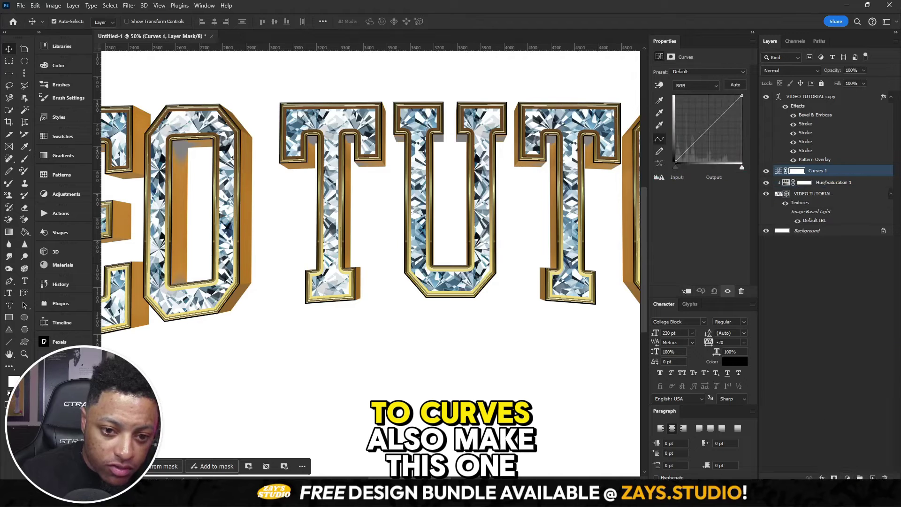
{"action": "right_click", "coordinate": [853, 174]}
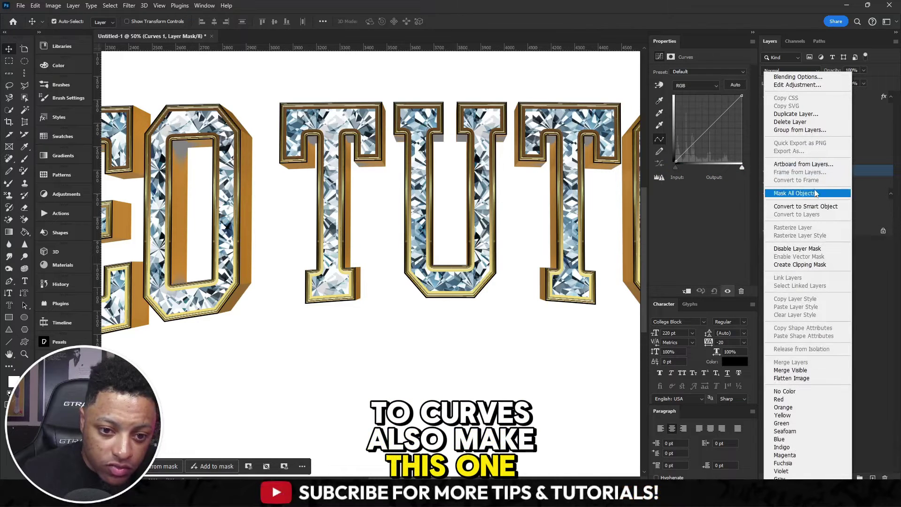
{"action": "left_click", "coordinate": [800, 264]}
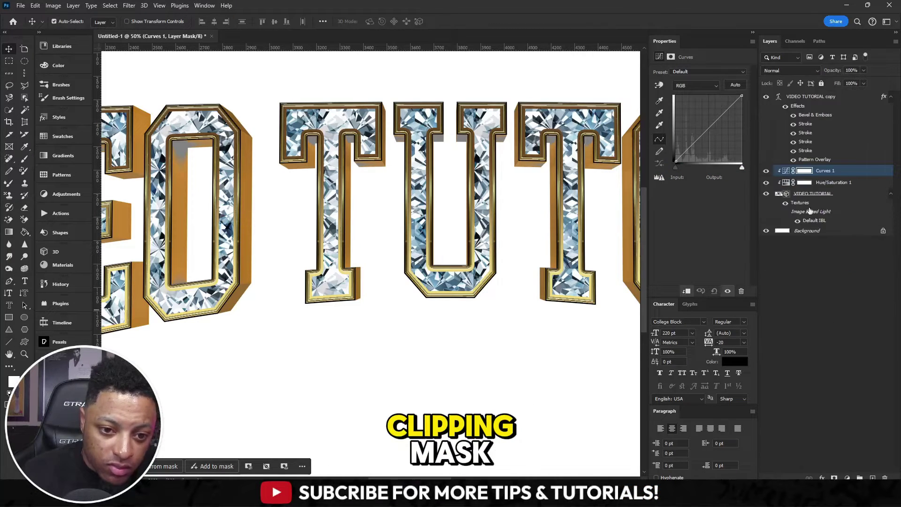
Step: Pull the curve points down to darken the orange extruded sides
{"action": "left_click_drag", "start_coordinate": [694, 142], "coordinate": [728, 110]}
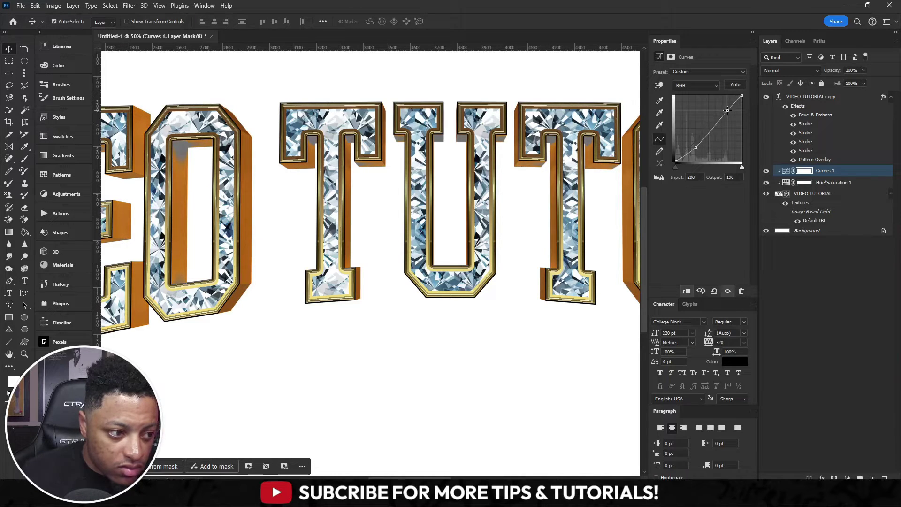
{"action": "key", "text": "ctrl+minus"}
{"action": "key", "text": "ctrl+minus"}
{"action": "key", "text": "ctrl+minus"}
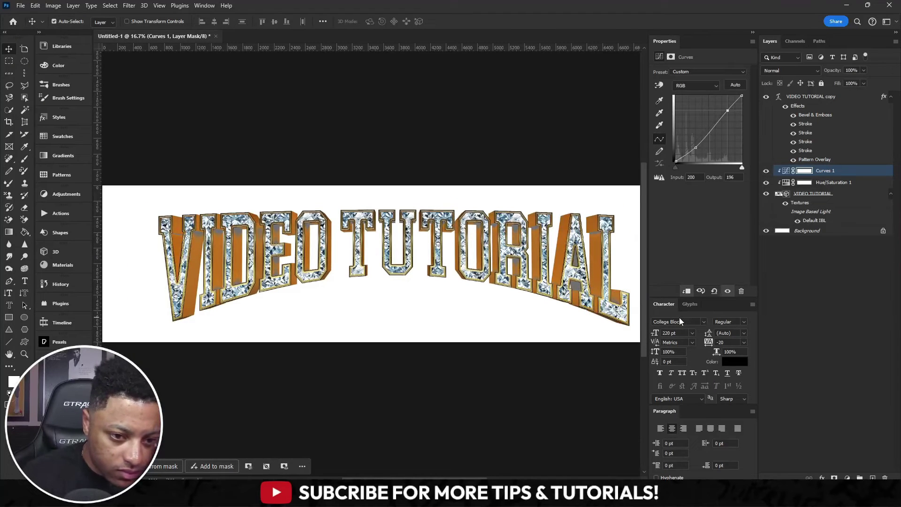
{"action": "left_click_drag", "start_coordinate": [725, 113], "coordinate": [696, 135]}
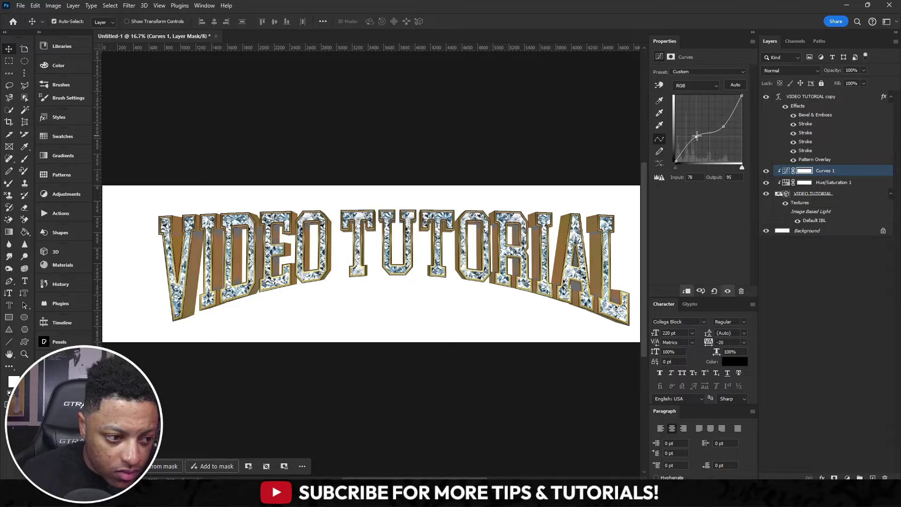
{"action": "key", "text": "ctrl+plus"}
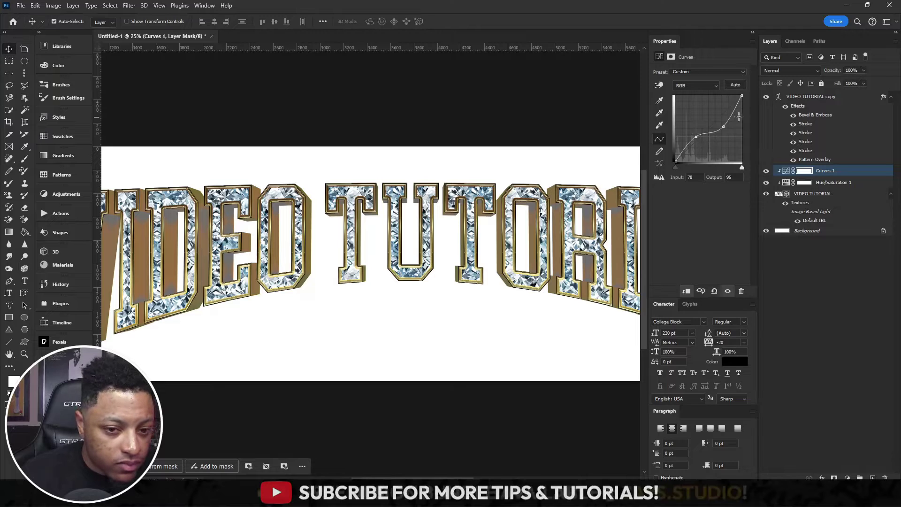
Step: Convert the 3D VIDEO TUTORIAL layer to a smart object and duplicate it as VIDEO TUTORIAL copy 2
{"action": "left_click", "coordinate": [840, 97]}
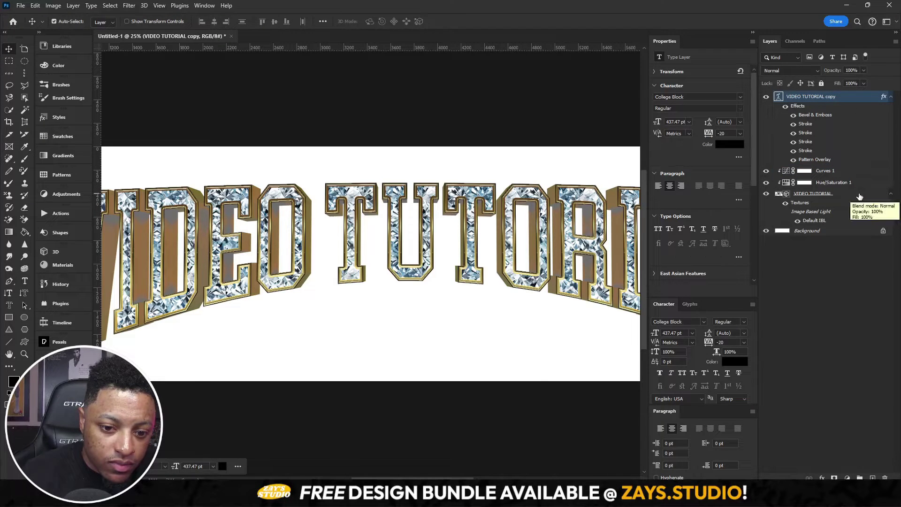
{"action": "left_click", "coordinate": [847, 478]}
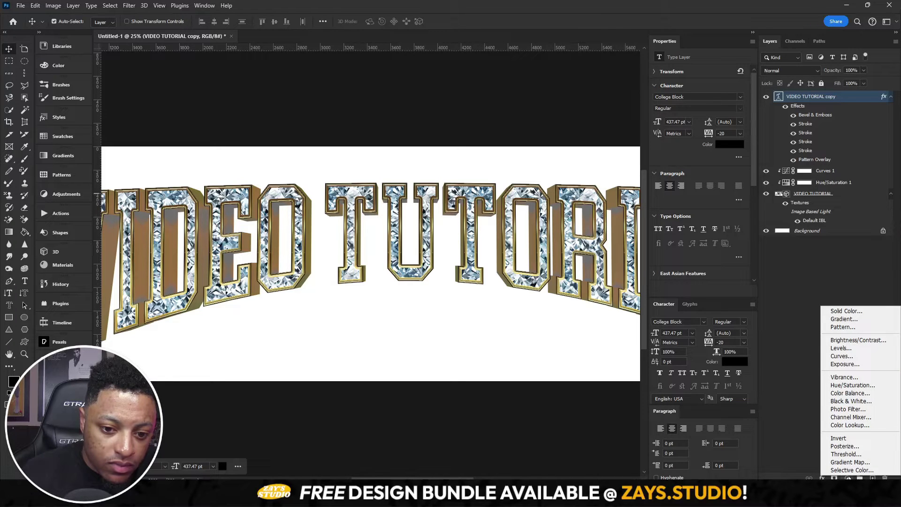
{"action": "left_click", "coordinate": [796, 387]}
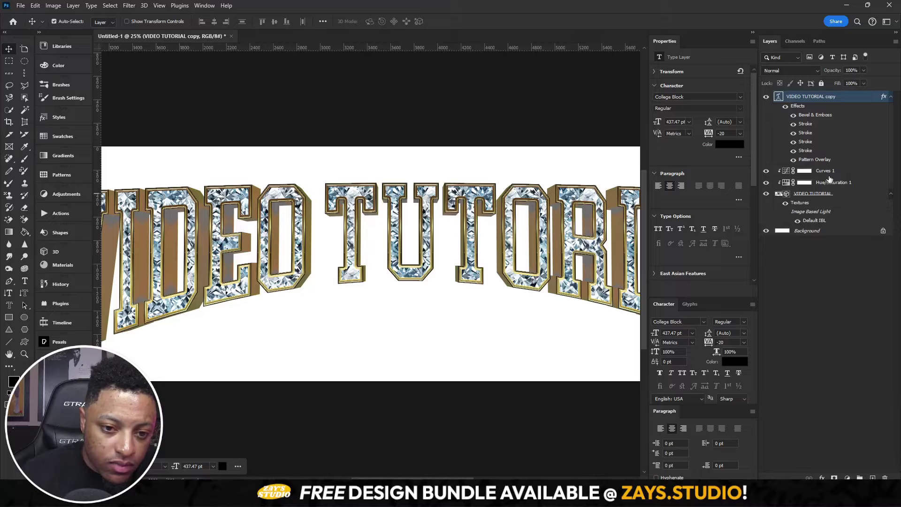
{"action": "left_click", "coordinate": [834, 195]}
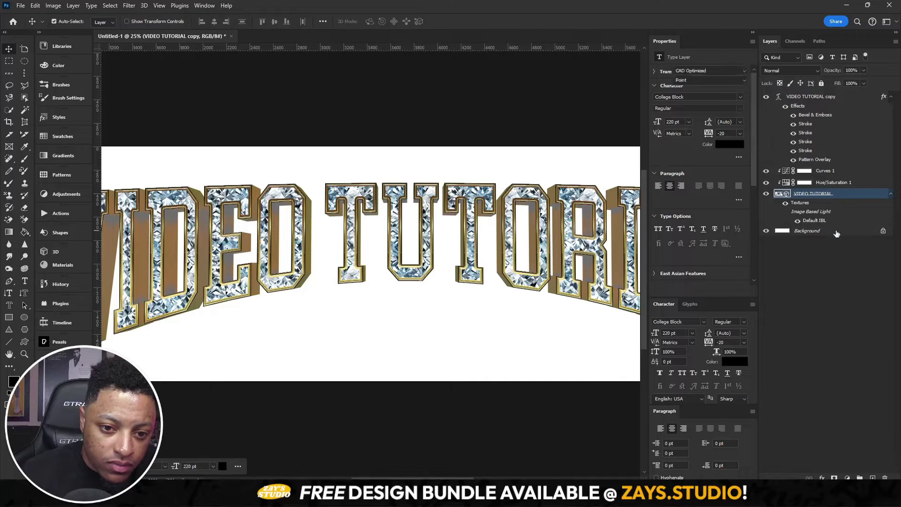
{"action": "right_click", "coordinate": [853, 195]}
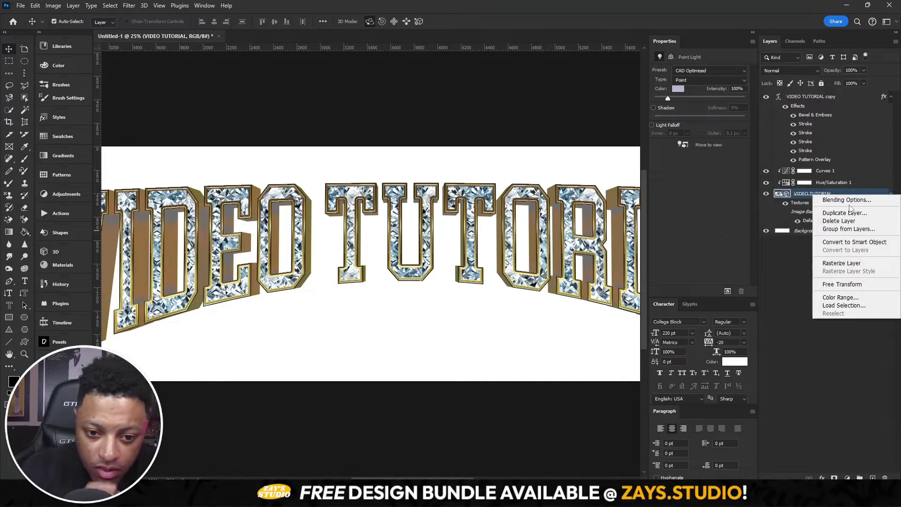
{"action": "left_click", "coordinate": [854, 241]}
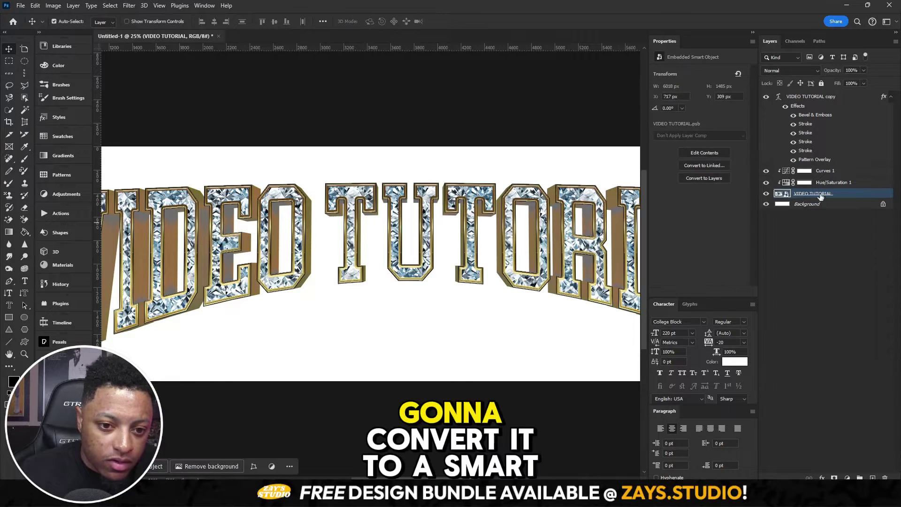
{"action": "right_click", "coordinate": [853, 195]}
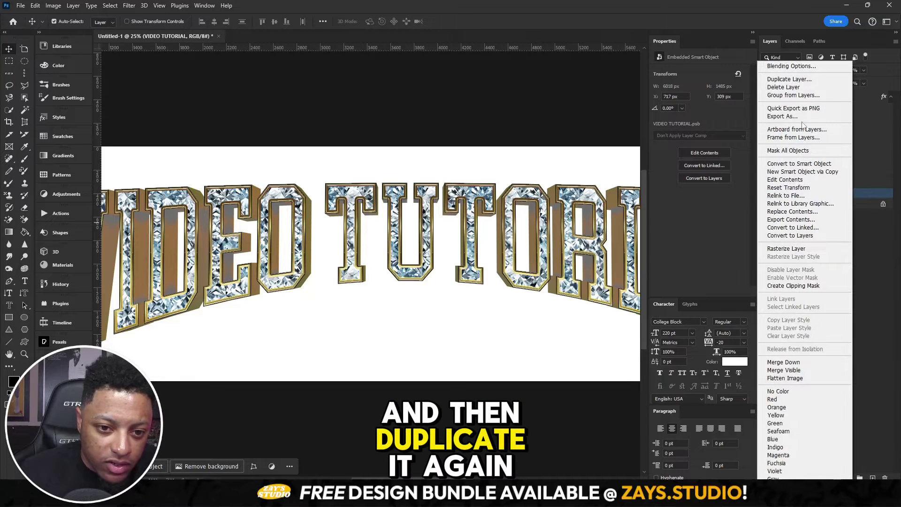
{"action": "left_click", "coordinate": [788, 79]}
{"action": "left_click", "coordinate": [527, 137]}
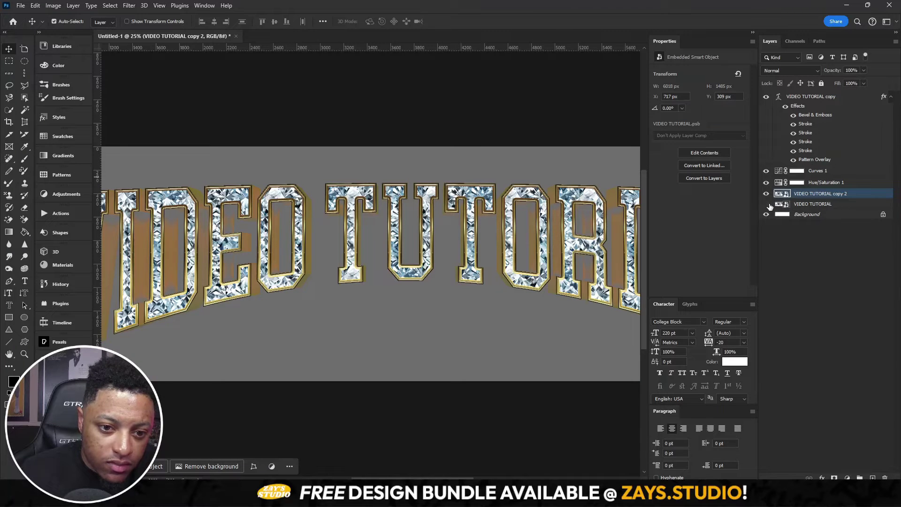
Step: Clip Hue/Saturation 1 and Curves 1 to the layers beneath them
{"action": "left_click", "coordinate": [859, 171]}
{"action": "right_click", "coordinate": [857, 183]}
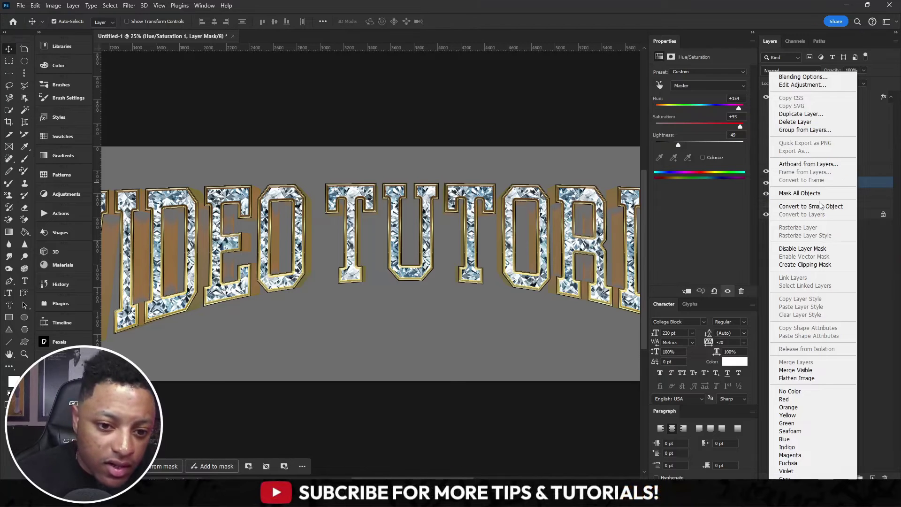
{"action": "left_click", "coordinate": [820, 264]}
{"action": "right_click", "coordinate": [834, 171]}
{"action": "left_click", "coordinate": [809, 264]}
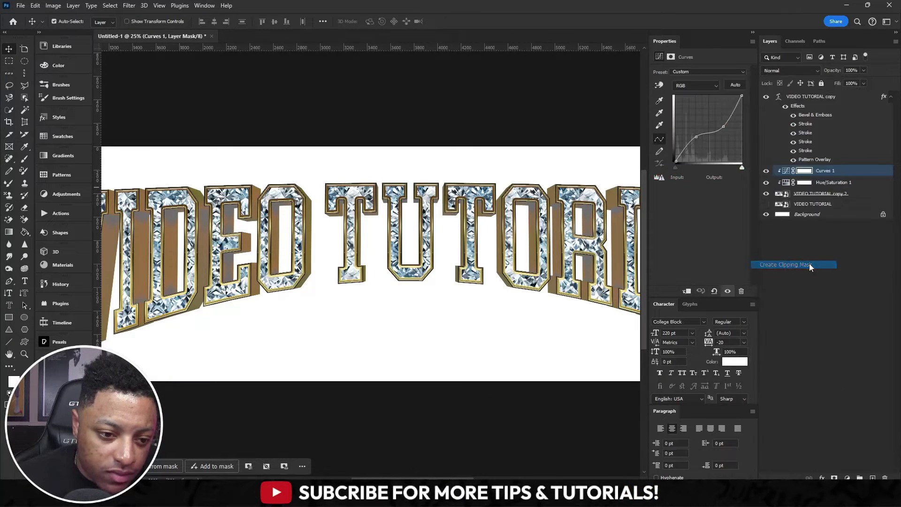
{"action": "left_click", "coordinate": [866, 314]}
{"action": "right_click", "coordinate": [859, 193]}
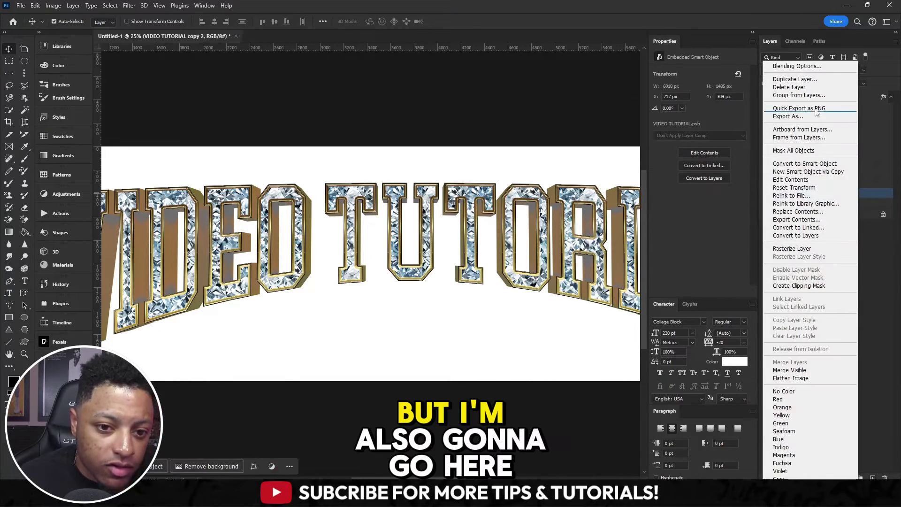
Step: Add a Gradient Overlay to VIDEO TUTORIAL copy 2 using a striped gold Vintage Covers preset
{"action": "left_click", "coordinate": [813, 68]}
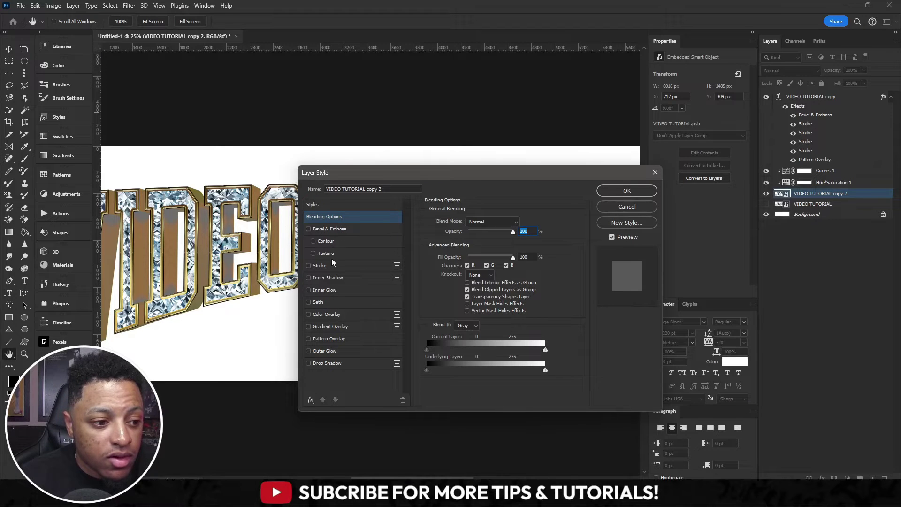
{"action": "left_click", "coordinate": [334, 326]}
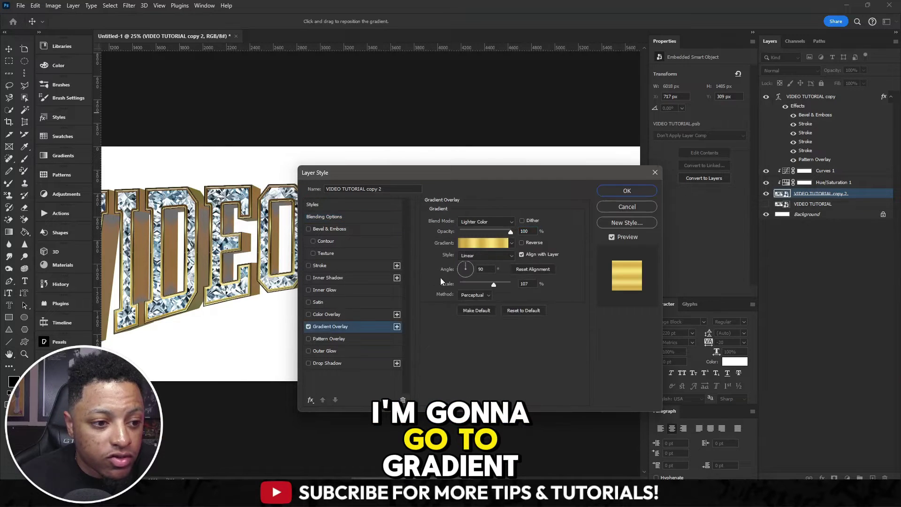
{"action": "left_click", "coordinate": [511, 244]}
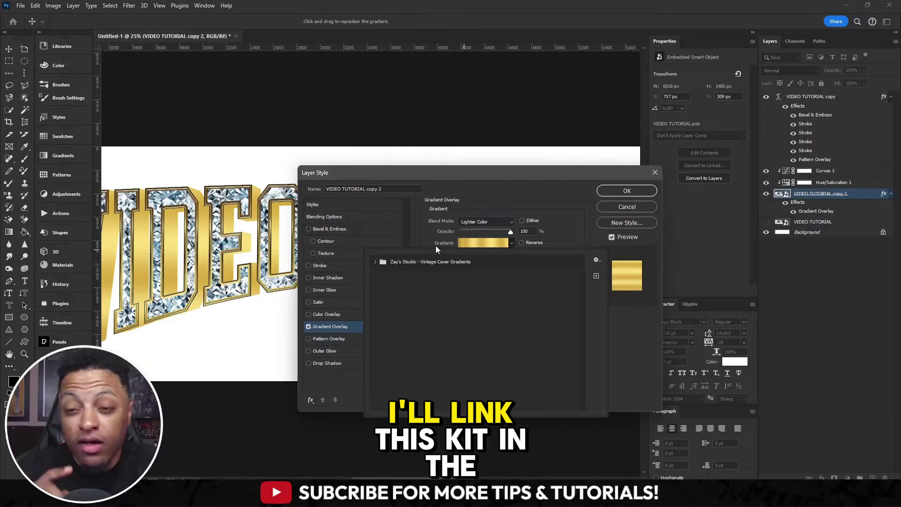
{"action": "left_click", "coordinate": [375, 262]}
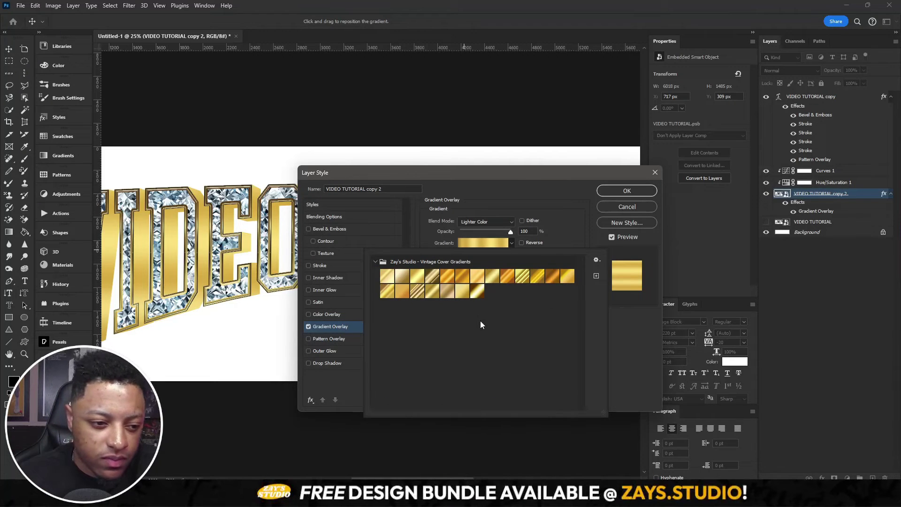
{"action": "left_click", "coordinate": [443, 278]}
{"action": "left_click", "coordinate": [417, 280]}
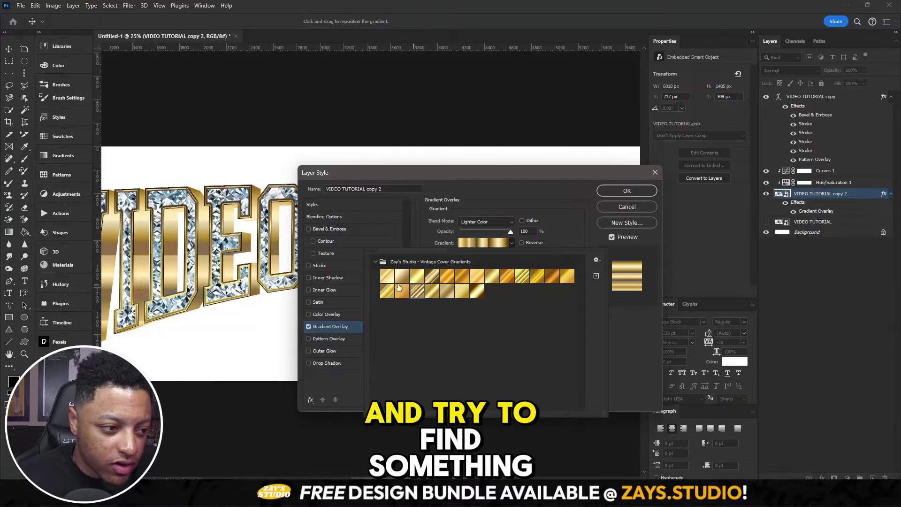
{"action": "left_click", "coordinate": [397, 281]}
{"action": "left_click", "coordinate": [417, 277]}
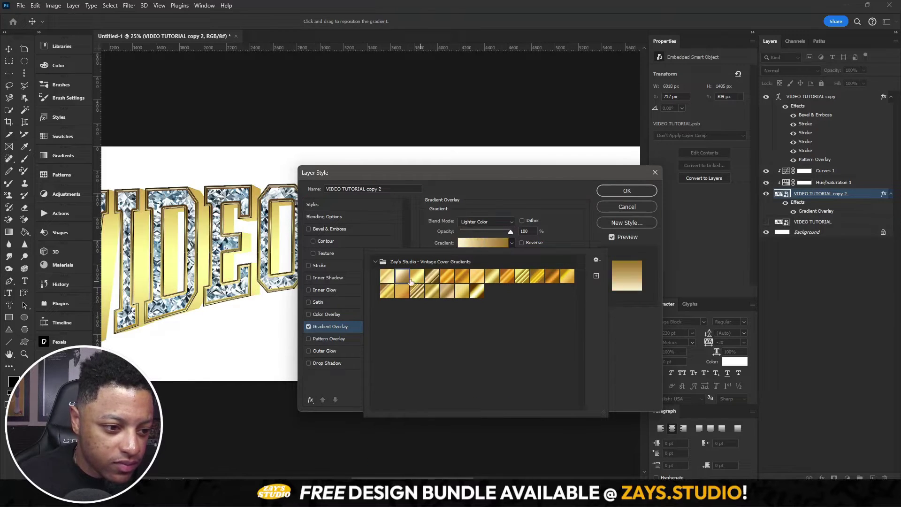
{"action": "left_click", "coordinate": [492, 277]}
{"action": "left_click", "coordinate": [526, 280]}
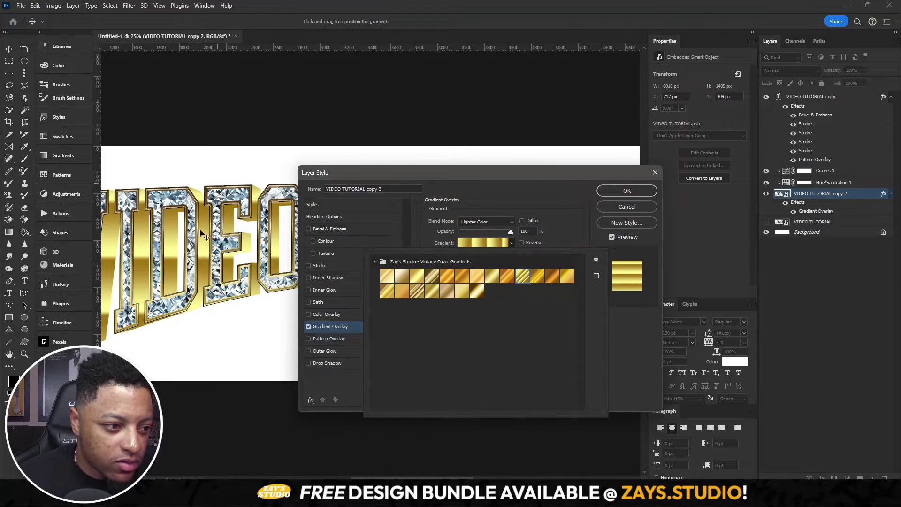
{"action": "key", "text": "Escape"}
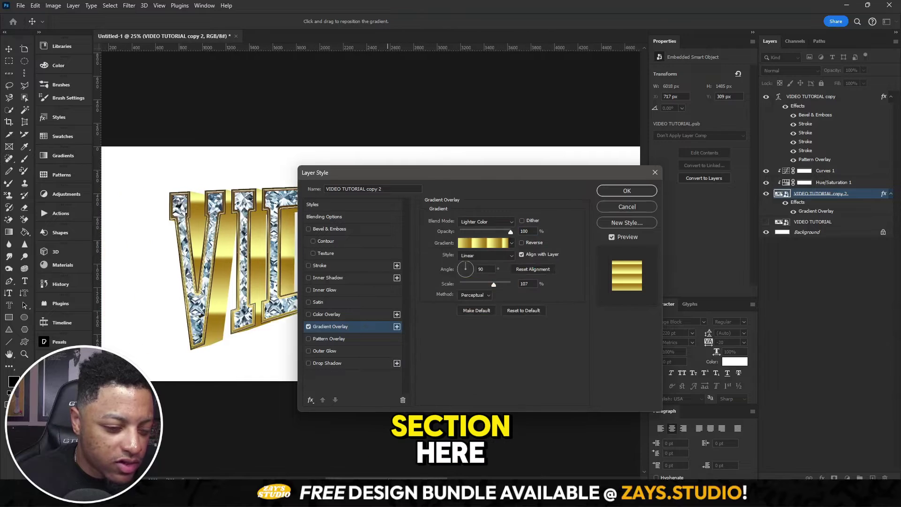
{"action": "scroll", "coordinate": [201, 263], "scroll_direction": "left", "scroll_amount": 4}
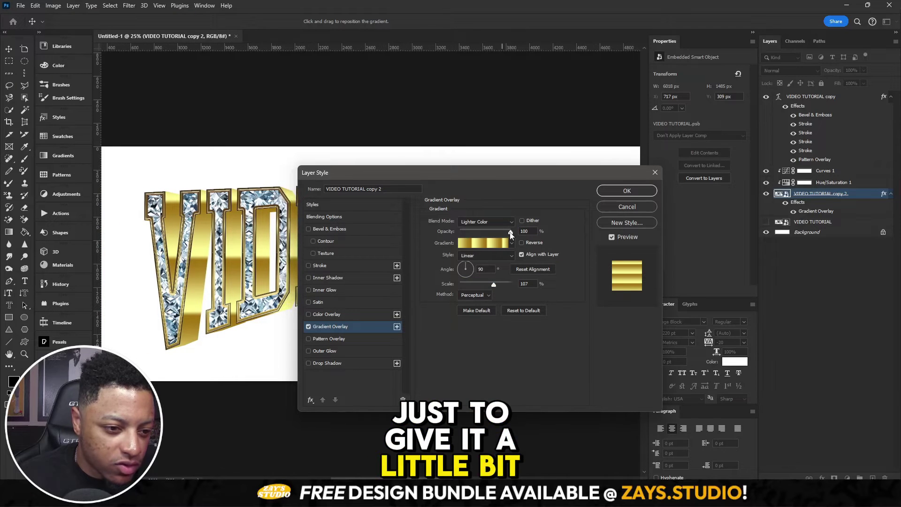
{"action": "mouse_move", "coordinate": [510, 231]}
{"action": "left_mouse_down"}
{"action": "mouse_move", "coordinate": [476, 232]}
{"action": "mouse_move", "coordinate": [496, 233]}
{"action": "left_mouse_up"}
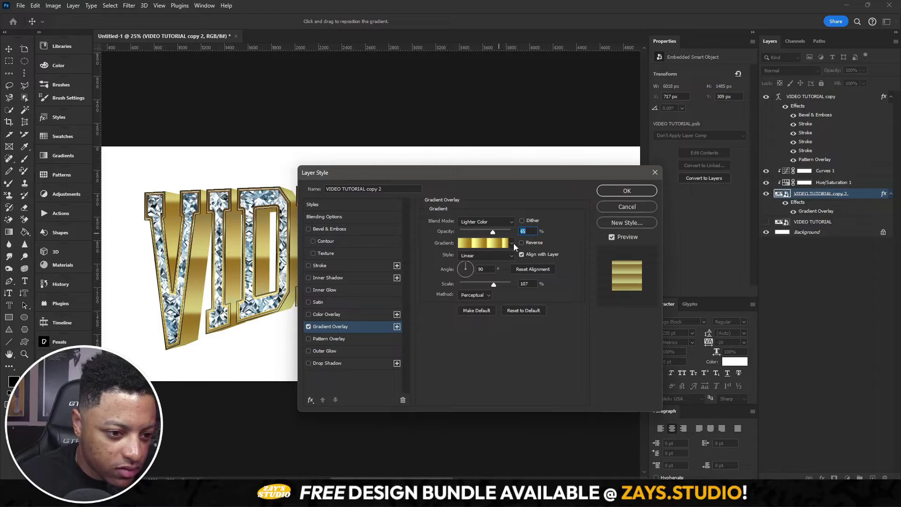
Step: Compare other gold gradient presets, settle on the striped yellow-gold one, and trim the opacity
{"action": "left_click", "coordinate": [511, 243]}
{"action": "left_click", "coordinate": [417, 291]}
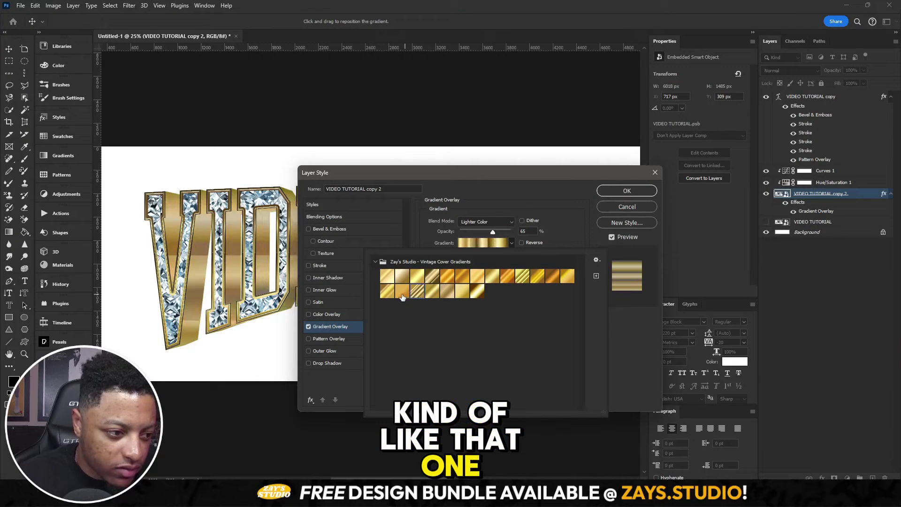
{"action": "left_click", "coordinate": [402, 292]}
{"action": "left_click", "coordinate": [555, 274]}
{"action": "left_click", "coordinate": [518, 278]}
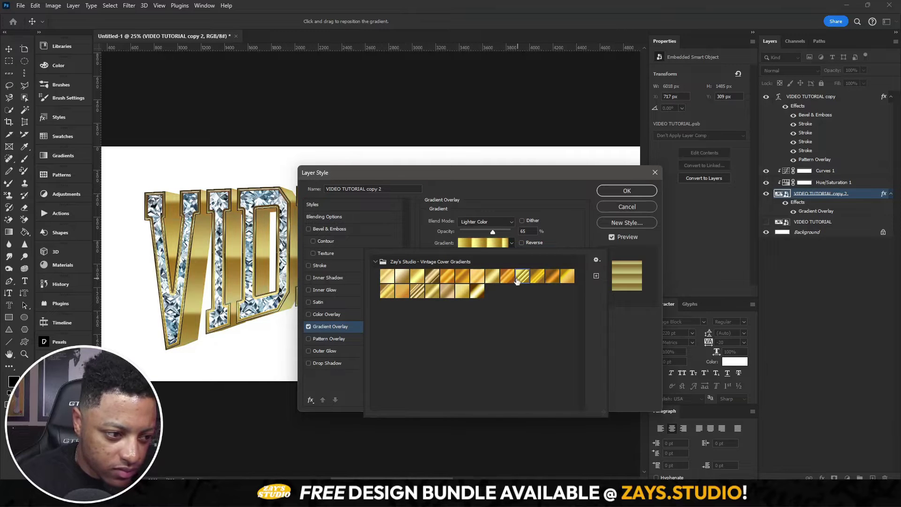
{"action": "left_click", "coordinate": [507, 276]}
{"action": "left_click", "coordinate": [432, 276]}
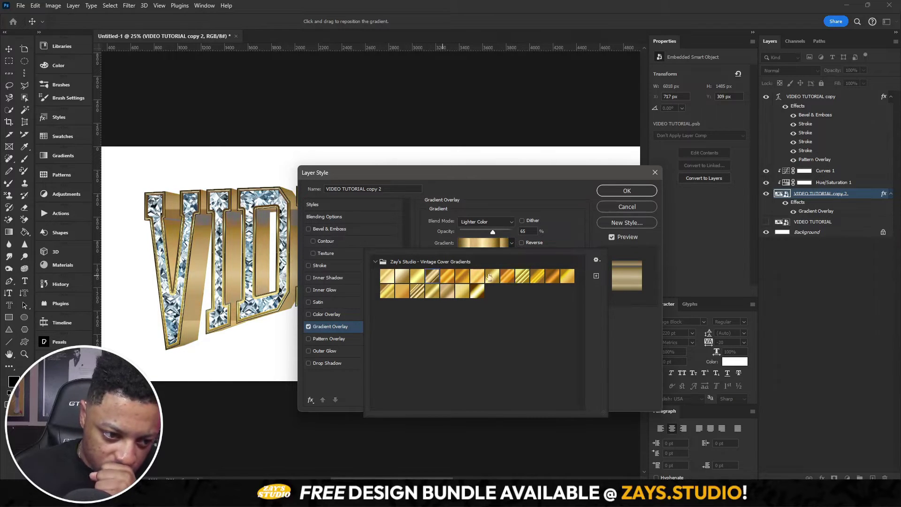
{"action": "left_click", "coordinate": [523, 275]}
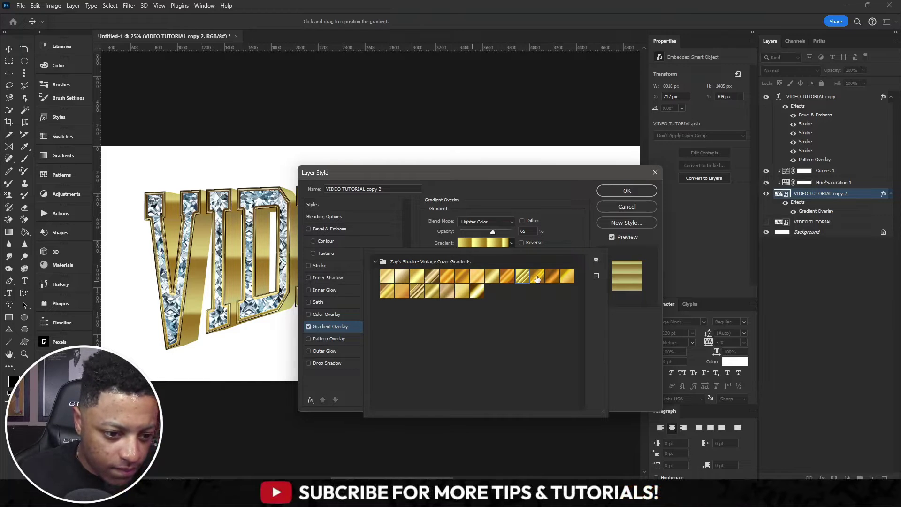
{"action": "left_click", "coordinate": [432, 276]}
{"action": "left_click", "coordinate": [522, 276]}
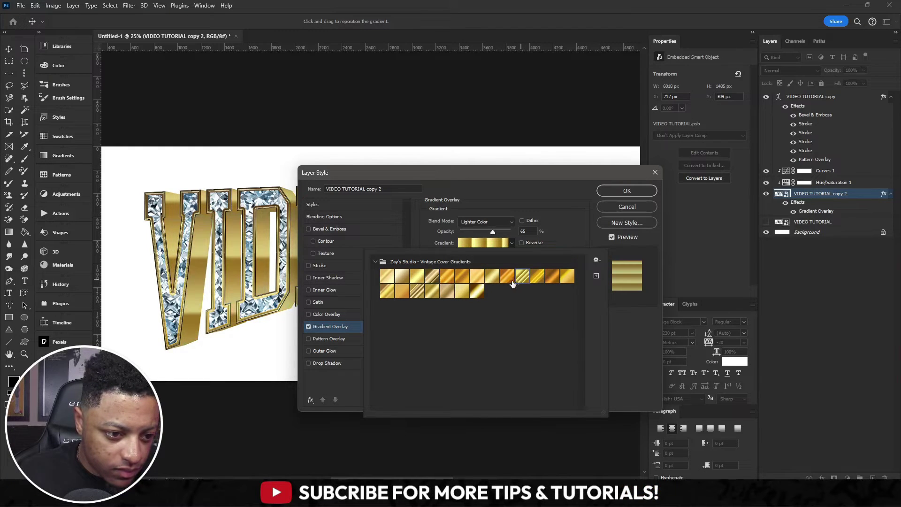
{"action": "left_click", "coordinate": [493, 232]}
{"action": "left_click_drag", "start_coordinate": [492, 232], "coordinate": [486, 233]}
Step: Set the overlay blend mode to Lighter Color and its opacity to about 39%
{"action": "left_click", "coordinate": [489, 223]}
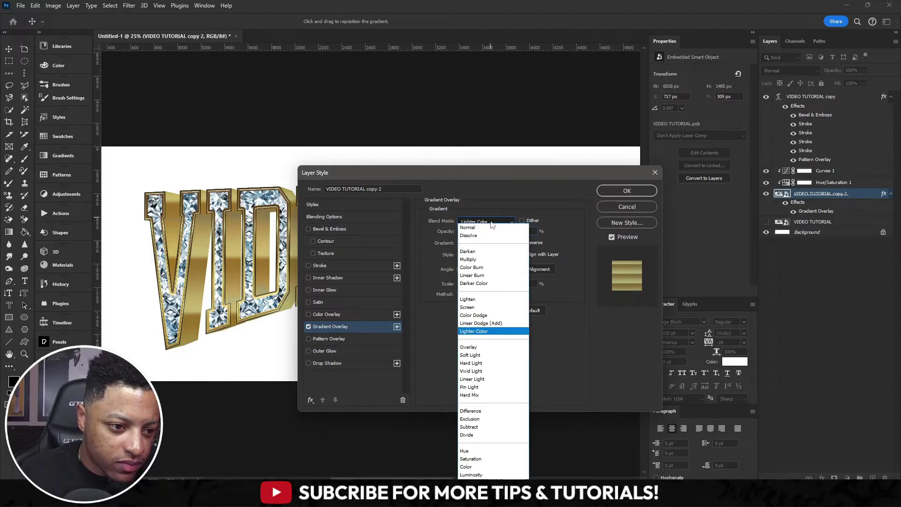
{"action": "left_click", "coordinate": [501, 268]}
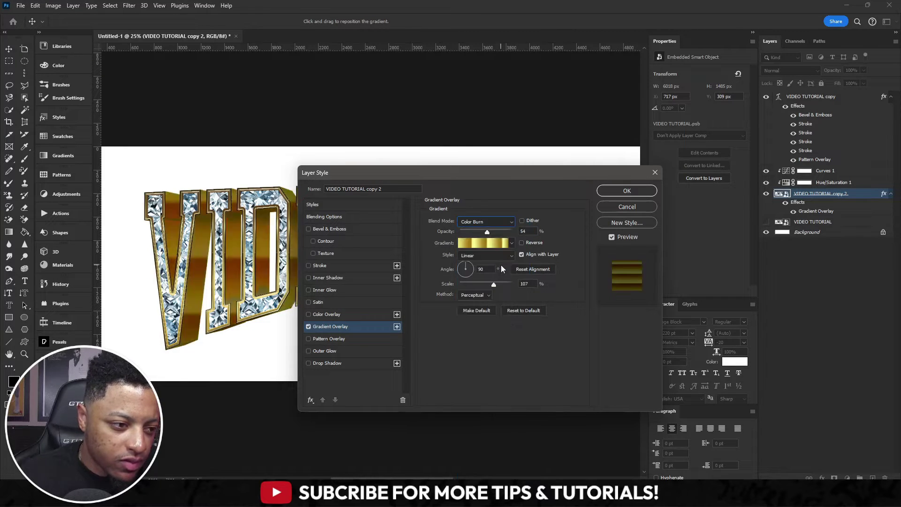
{"action": "key", "text": "Down"}
{"action": "key", "text": "Down"}
{"action": "key", "text": "Down"}
{"action": "key", "text": "Down"}
{"action": "key", "text": "Down"}
{"action": "key", "text": "Down"}
{"action": "key", "text": "Down"}
{"action": "key", "text": "Down"}
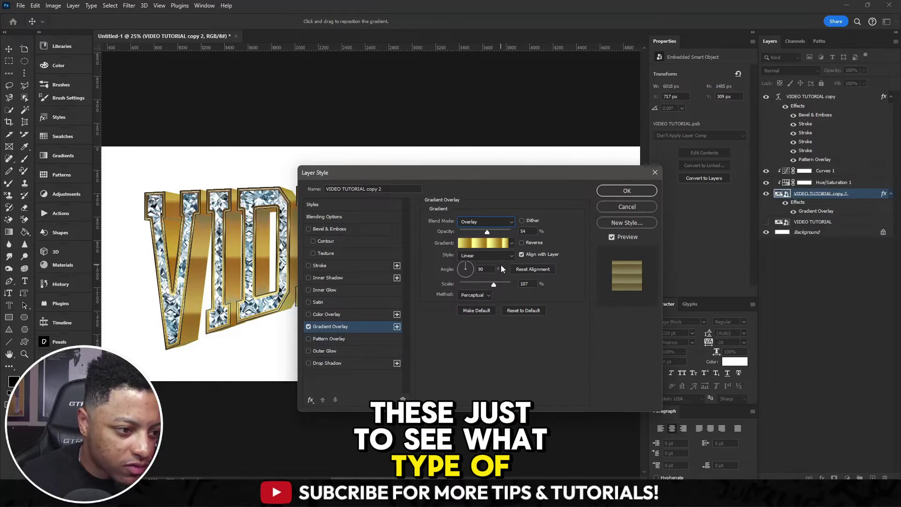
{"action": "key", "text": "Down"}
{"action": "key", "text": "Up"}
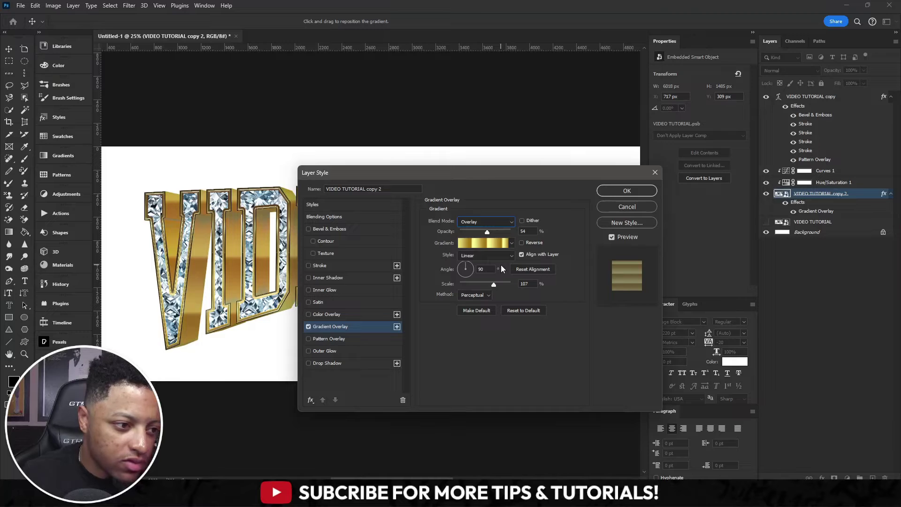
{"action": "key", "text": "Up"}
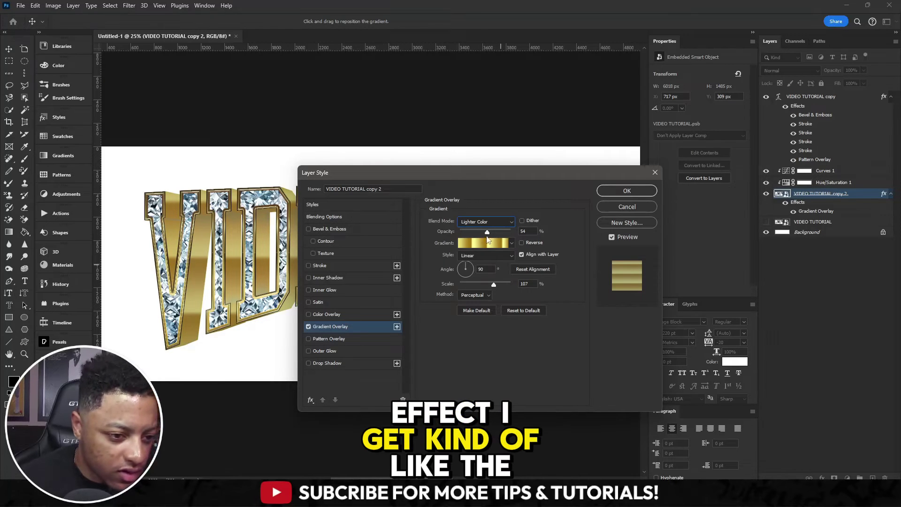
{"action": "left_click_drag", "start_coordinate": [487, 231], "coordinate": [484, 236]}
Step: Commit the Gradient Overlay style on VIDEO TUTORIAL copy 2
{"action": "left_click", "coordinate": [626, 192]}
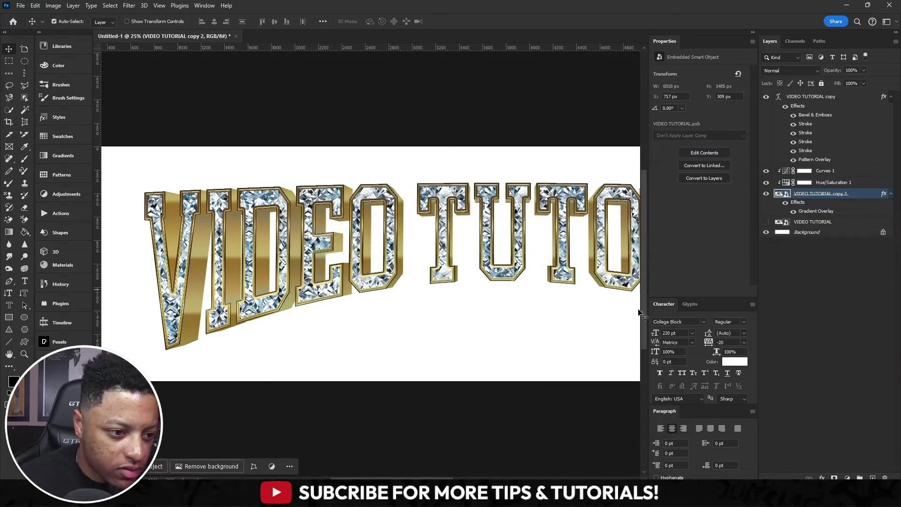
{"action": "key", "text": "ctrl+minus"}
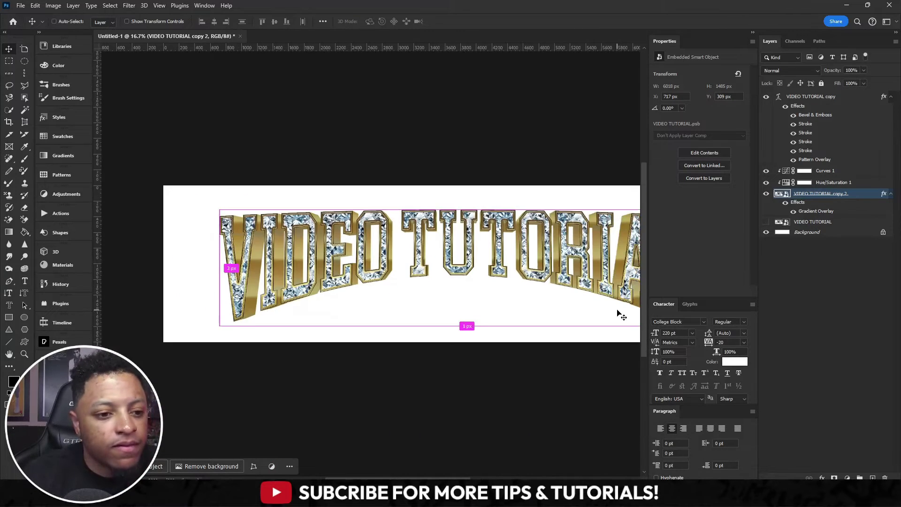
{"action": "key", "text": "ctrl+plus"}
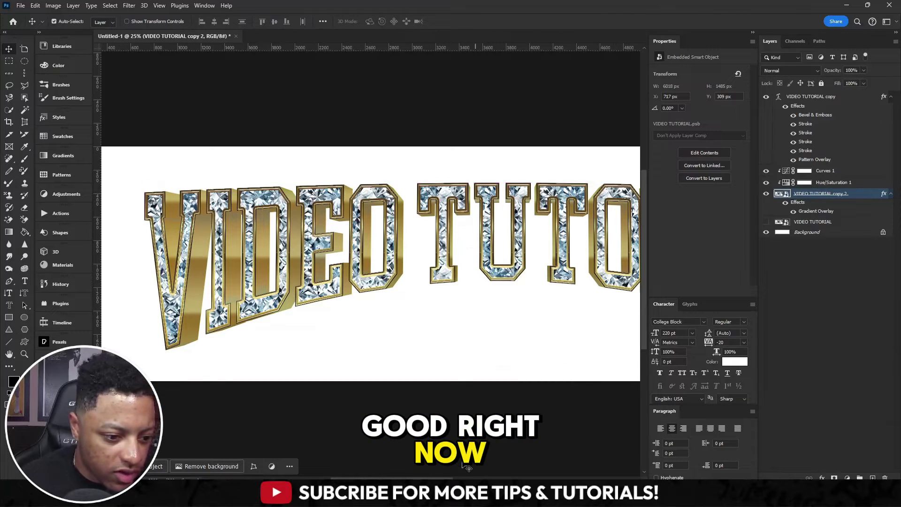
{"action": "scroll", "coordinate": [623, 364], "scroll_direction": "right", "scroll_amount": 2}
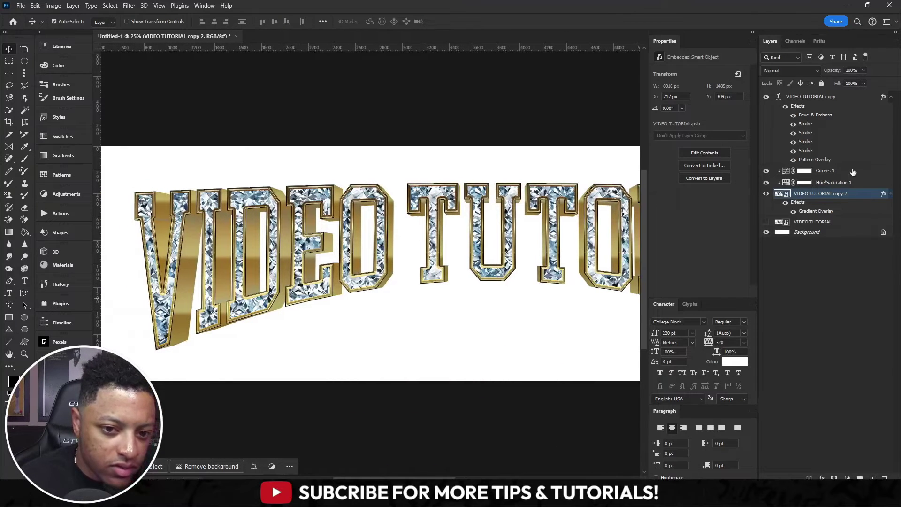
Step: Add a Levels adjustment above Curves 1 and clip it to the layer below
{"action": "left_click", "coordinate": [853, 173]}
{"action": "left_click", "coordinate": [847, 478]}
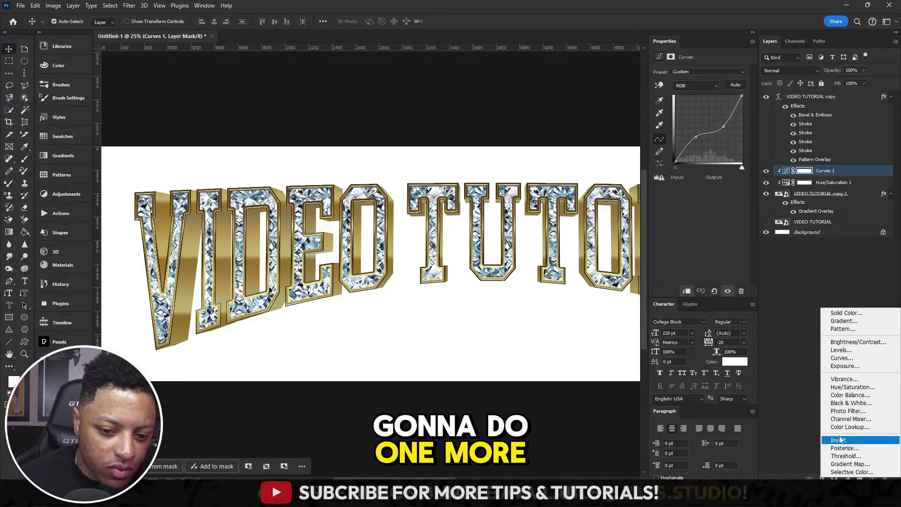
{"action": "left_click", "coordinate": [848, 350]}
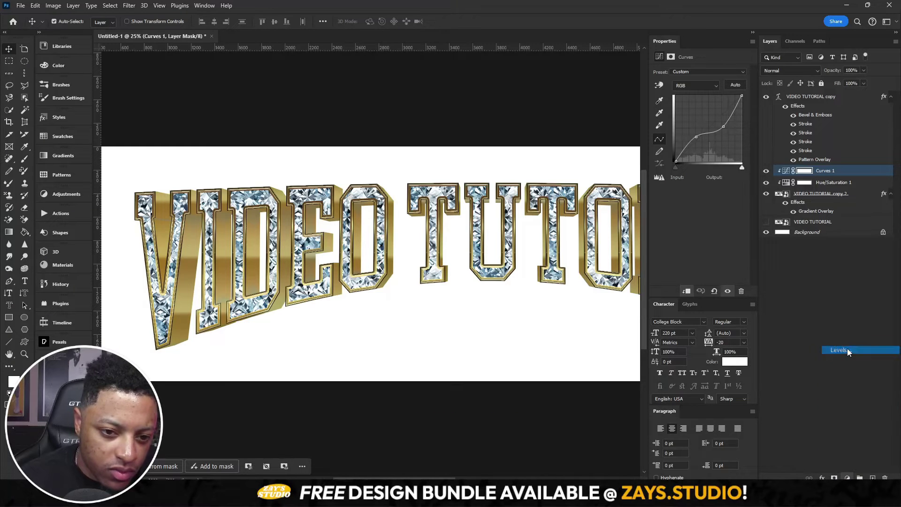
{"action": "right_click", "coordinate": [842, 170]}
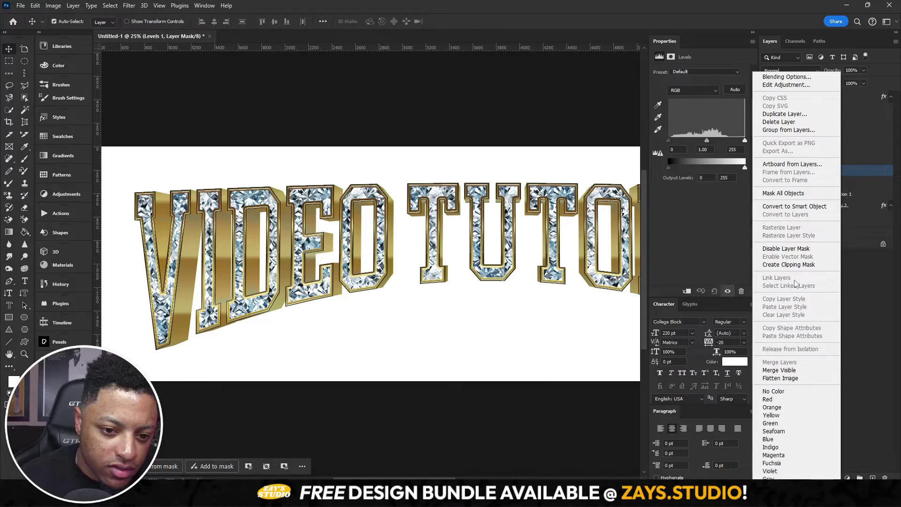
{"action": "left_click", "coordinate": [794, 264]}
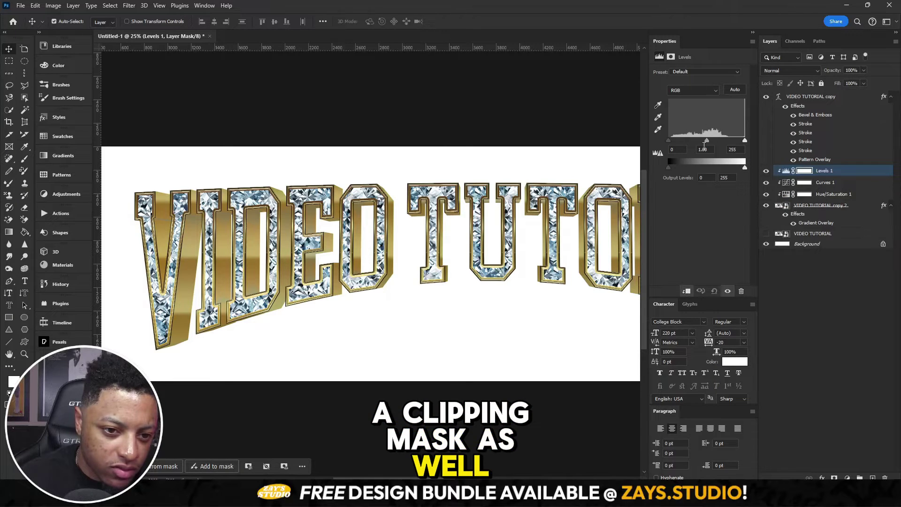
Step: Set the Levels input sliders to 55, 0.60 and 207 for a deeper gold
{"action": "left_click_drag", "start_coordinate": [705, 141], "coordinate": [744, 142]}
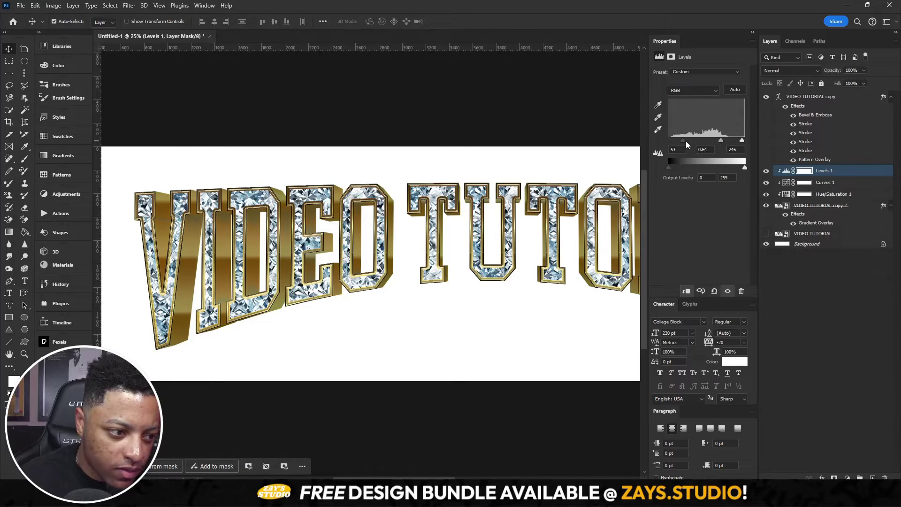
{"action": "left_click_drag", "start_coordinate": [686, 142], "coordinate": [685, 141]}
{"action": "left_click_drag", "start_coordinate": [431, 477], "coordinate": [495, 451]}
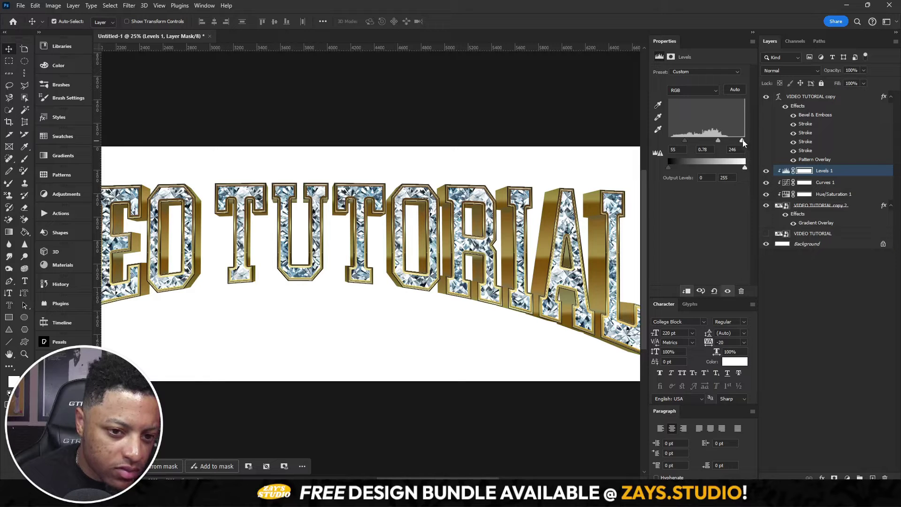
{"action": "left_click_drag", "start_coordinate": [742, 141], "coordinate": [736, 141]}
{"action": "left_click_drag", "start_coordinate": [469, 478], "coordinate": [444, 476]}
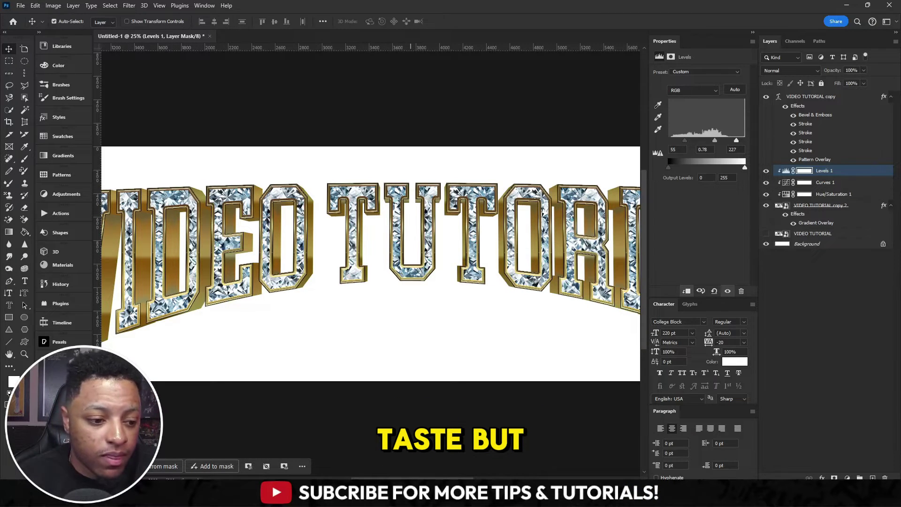
{"action": "left_click_drag", "start_coordinate": [444, 476], "coordinate": [440, 476]}
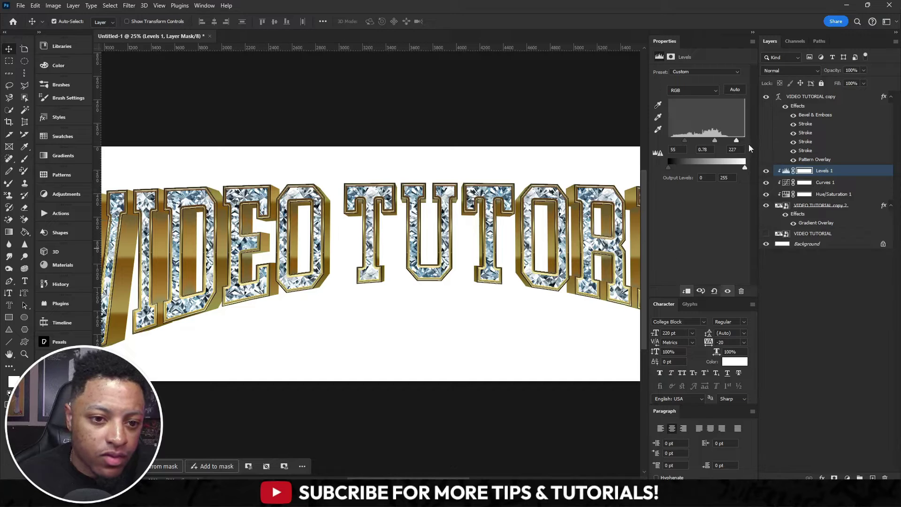
{"action": "left_click_drag", "start_coordinate": [735, 141], "coordinate": [723, 142]}
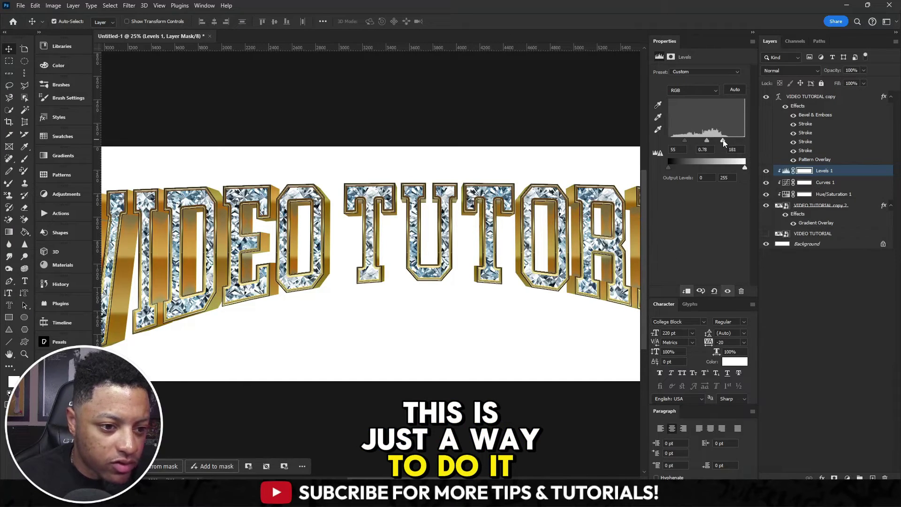
{"action": "left_click_drag", "start_coordinate": [706, 140], "coordinate": [694, 142]}
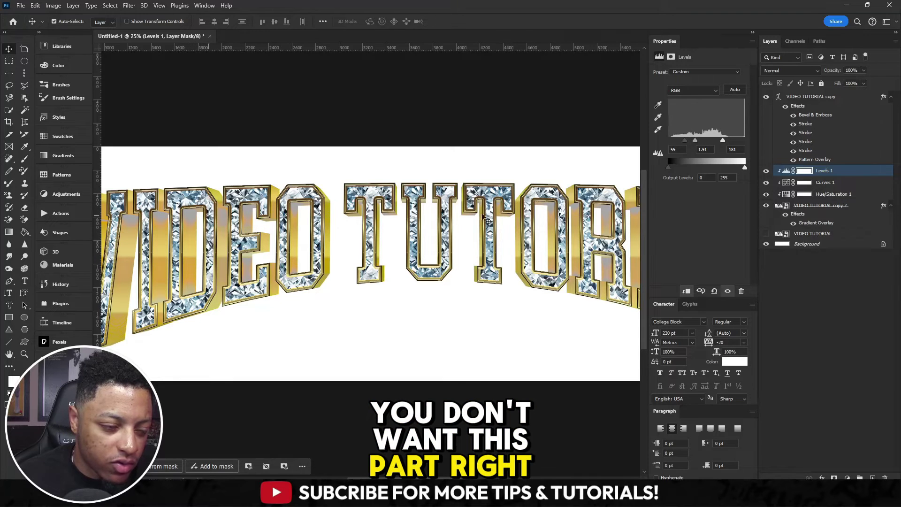
{"action": "left_click_drag", "start_coordinate": [694, 142], "coordinate": [736, 145]}
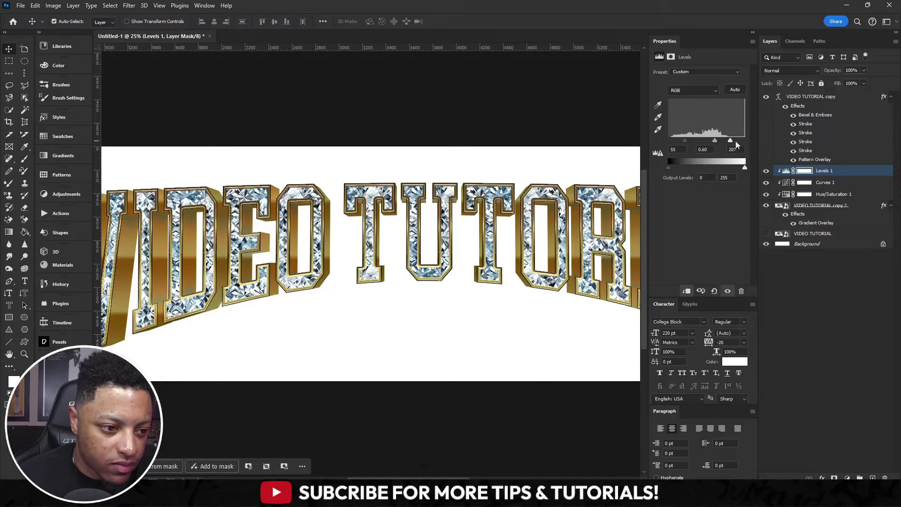
{"action": "right_click", "coordinate": [859, 206]}
Step: Add a Satin effect to VIDEO TUTORIAL copy 2 with slightly lowered opacity
{"action": "left_click", "coordinate": [796, 66]}
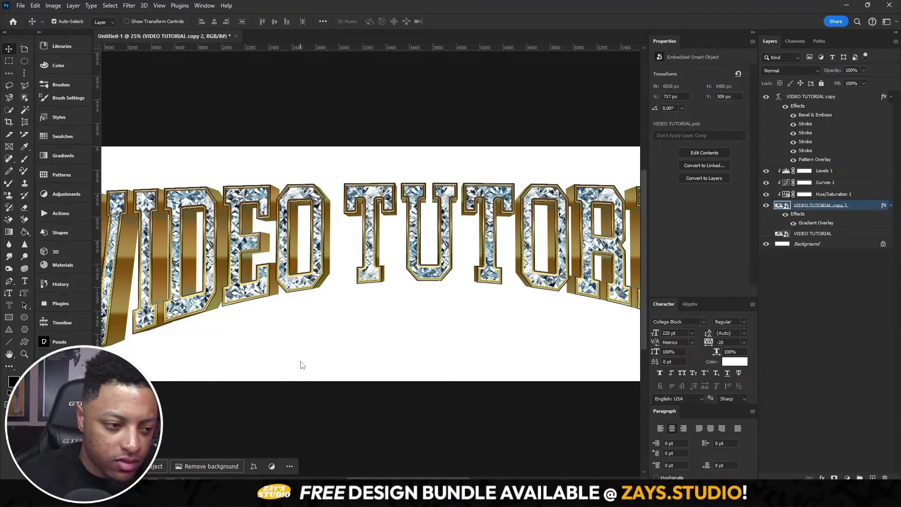
{"action": "key", "text": "ctrl+minus"}
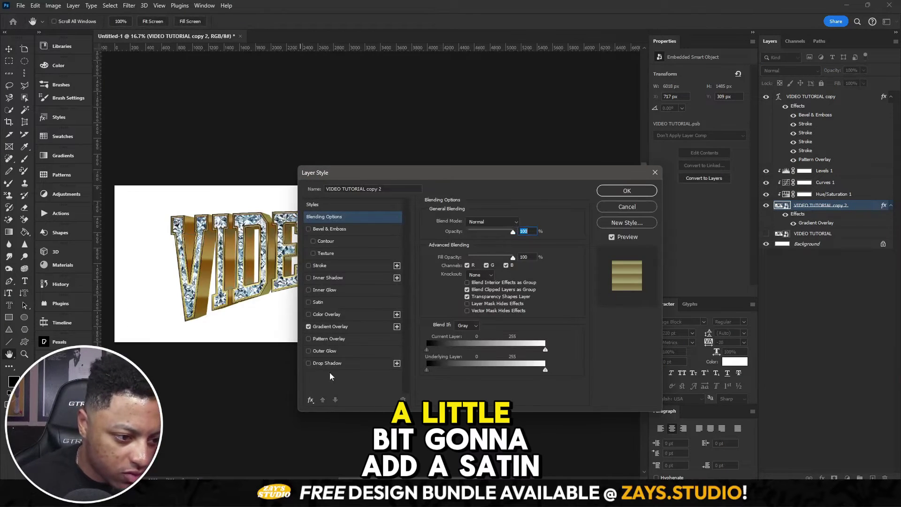
{"action": "left_click", "coordinate": [353, 303]}
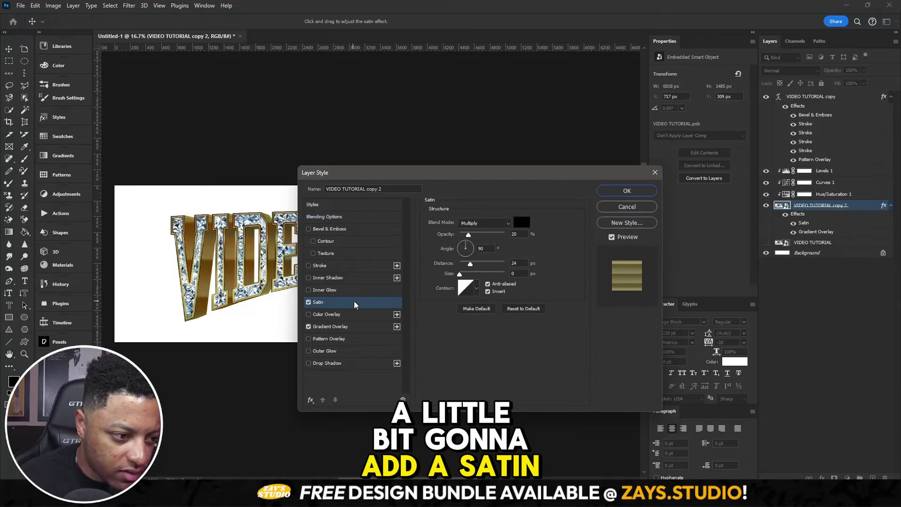
{"action": "left_click_drag", "start_coordinate": [472, 239], "coordinate": [466, 265]}
Step: Pick a contour shape for the Satin and adjust its size, distance and opacity
{"action": "left_click", "coordinate": [475, 289]}
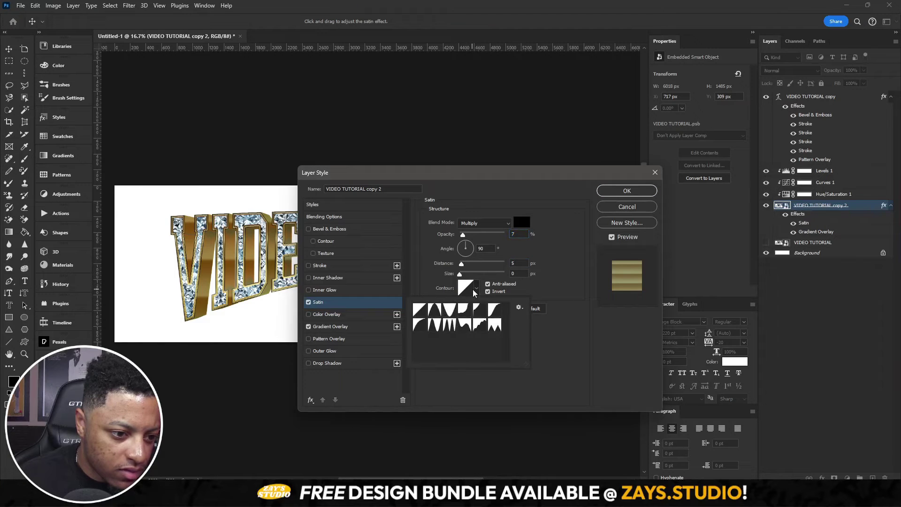
{"action": "left_click", "coordinate": [421, 331]}
{"action": "left_click", "coordinate": [434, 325]}
{"action": "left_click", "coordinate": [450, 325]}
{"action": "left_click", "coordinate": [477, 325]}
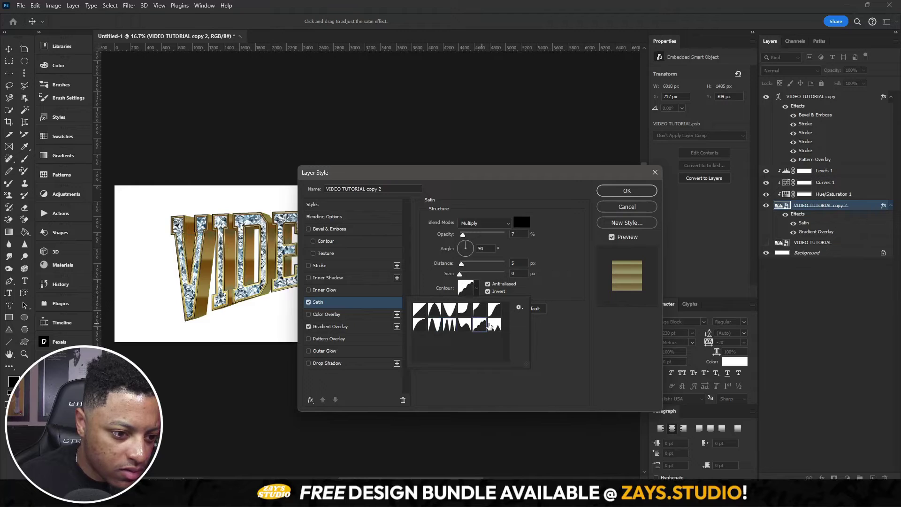
{"action": "left_click", "coordinate": [494, 325]}
{"action": "left_click", "coordinate": [494, 309]}
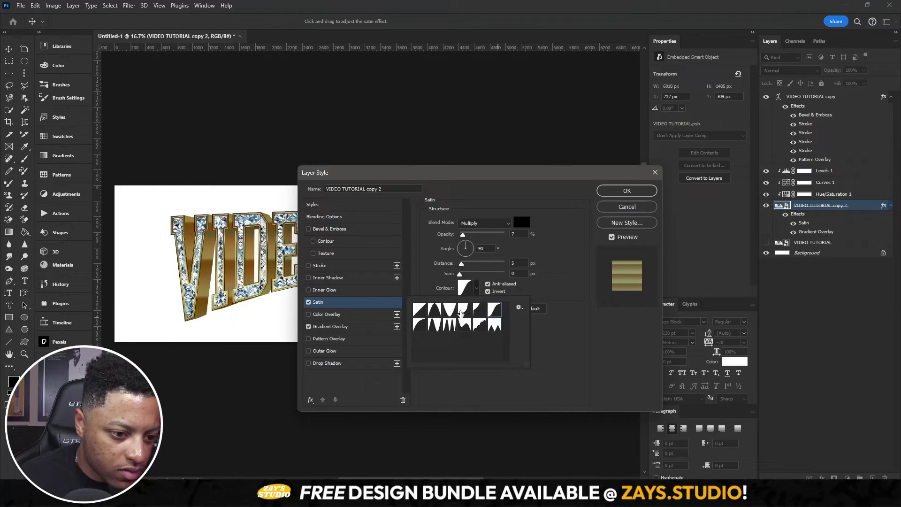
{"action": "left_click", "coordinate": [449, 309]}
{"action": "left_click", "coordinate": [434, 309]}
{"action": "left_click", "coordinate": [462, 276]}
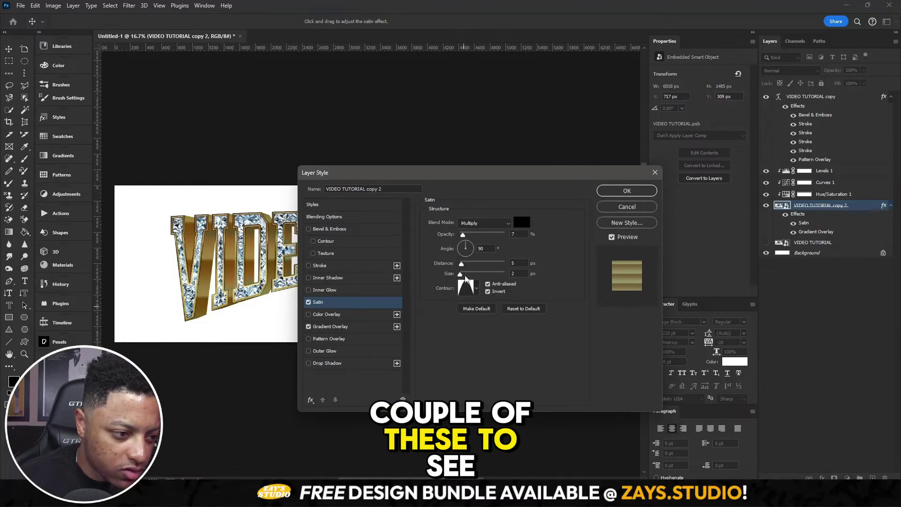
{"action": "mouse_move", "coordinate": [460, 274]}
{"action": "left_mouse_down"}
{"action": "mouse_move", "coordinate": [494, 277]}
{"action": "mouse_move", "coordinate": [465, 275]}
{"action": "mouse_move", "coordinate": [487, 266]}
{"action": "mouse_move", "coordinate": [469, 265]}
{"action": "left_mouse_up"}
{"action": "mouse_move", "coordinate": [462, 235]}
{"action": "left_mouse_down"}
{"action": "mouse_move", "coordinate": [490, 237]}
{"action": "mouse_move", "coordinate": [467, 237]}
{"action": "left_mouse_up"}
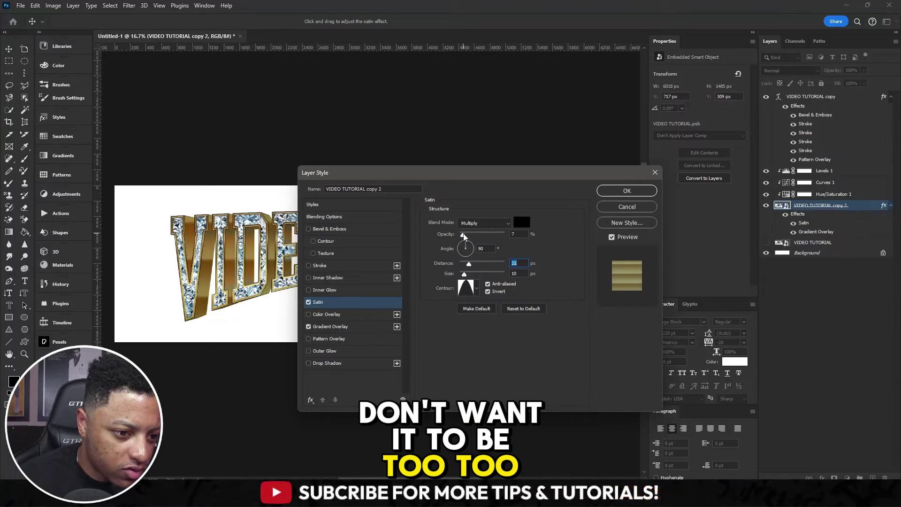
Step: Reshape the Satin contour into a custom curve by moving and adding points
{"action": "left_click", "coordinate": [470, 290]}
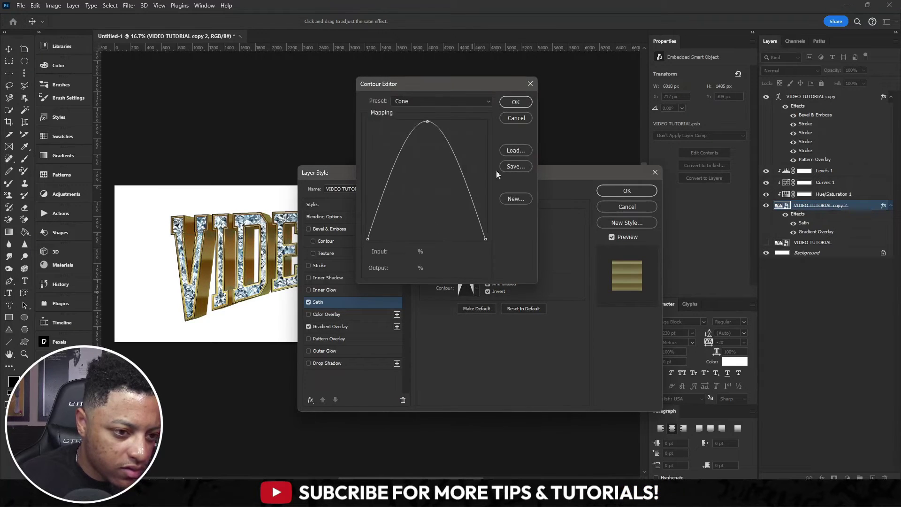
{"action": "left_click_drag", "start_coordinate": [422, 124], "coordinate": [444, 164]}
{"action": "left_click_drag", "start_coordinate": [399, 192], "coordinate": [405, 212]}
{"action": "left_click_drag", "start_coordinate": [444, 164], "coordinate": [456, 140]}
{"action": "left_click", "coordinate": [515, 101]}
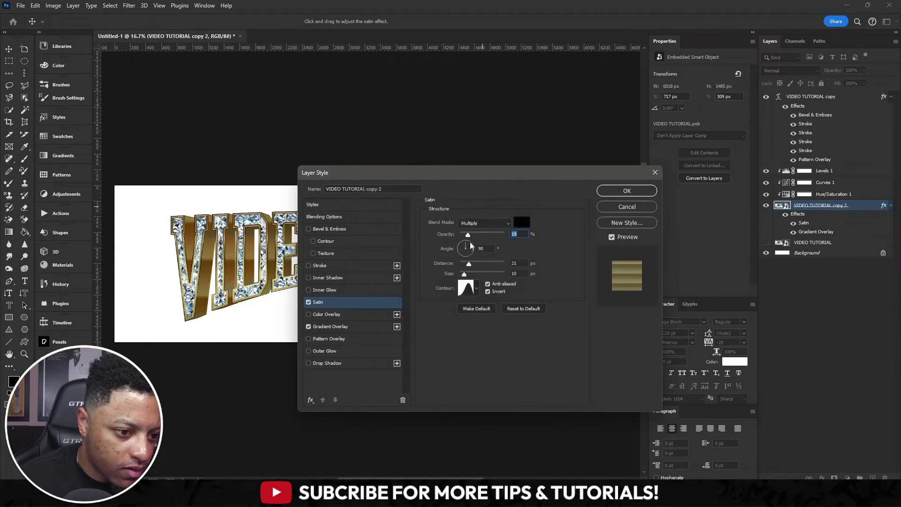
Step: Finalize the Multiply Satin at 22% opacity and 18 px distance, and apply it
{"action": "mouse_move", "coordinate": [470, 238]}
{"action": "left_mouse_down"}
{"action": "mouse_move", "coordinate": [478, 239]}
{"action": "mouse_move", "coordinate": [483, 263]}
{"action": "mouse_move", "coordinate": [494, 263]}
{"action": "left_mouse_up"}
{"action": "mouse_move", "coordinate": [475, 234]}
{"action": "left_mouse_down"}
{"action": "mouse_move", "coordinate": [497, 235]}
{"action": "mouse_move", "coordinate": [485, 234]}
{"action": "left_mouse_up"}
{"action": "left_click_drag", "start_coordinate": [494, 266], "coordinate": [468, 264]}
{"action": "mouse_move", "coordinate": [485, 235]}
{"action": "left_mouse_down"}
{"action": "mouse_move", "coordinate": [477, 240]}
{"action": "mouse_move", "coordinate": [511, 232]}
{"action": "mouse_move", "coordinate": [458, 242]}
{"action": "mouse_move", "coordinate": [468, 241]}
{"action": "left_mouse_up"}
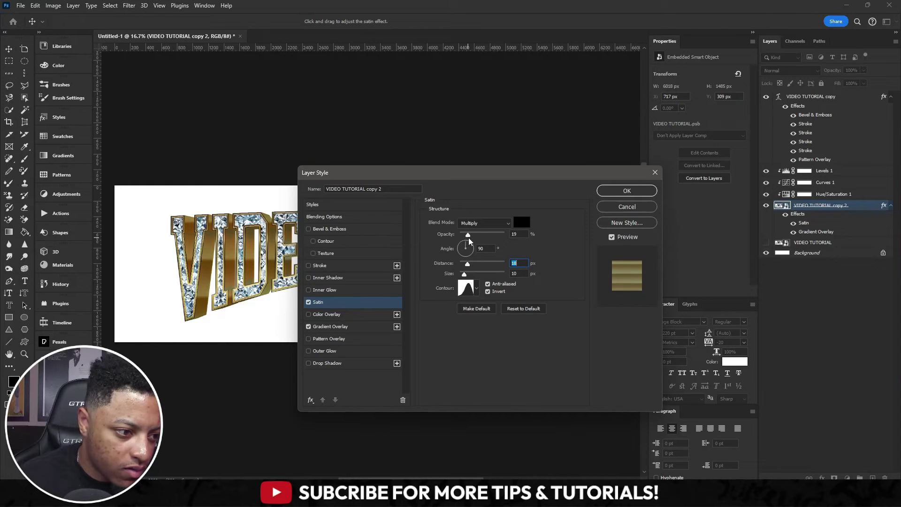
{"action": "left_click", "coordinate": [626, 191]}
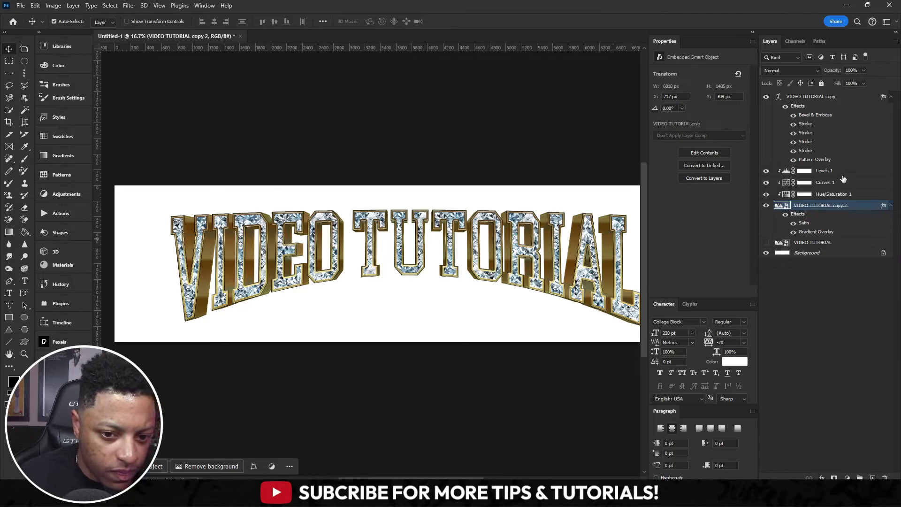
Step: Drag Levels 1's black, midtone and white sliders to 41, 0.84 and 205
{"action": "left_click", "coordinate": [842, 176]}
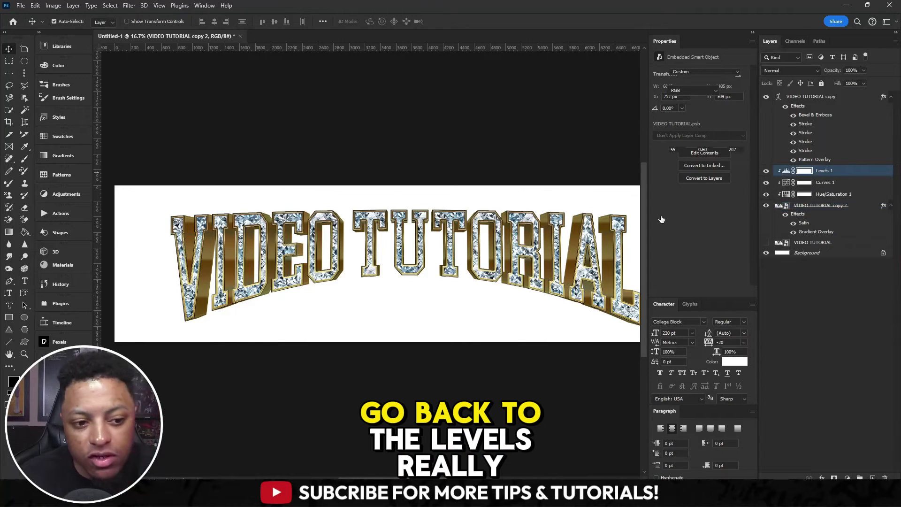
{"action": "double_click", "coordinate": [840, 176]}
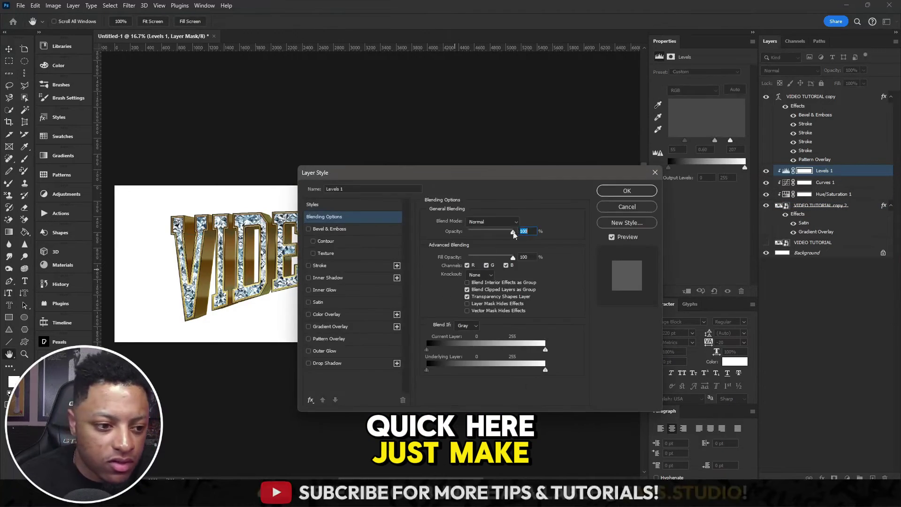
{"action": "left_click", "coordinate": [615, 208]}
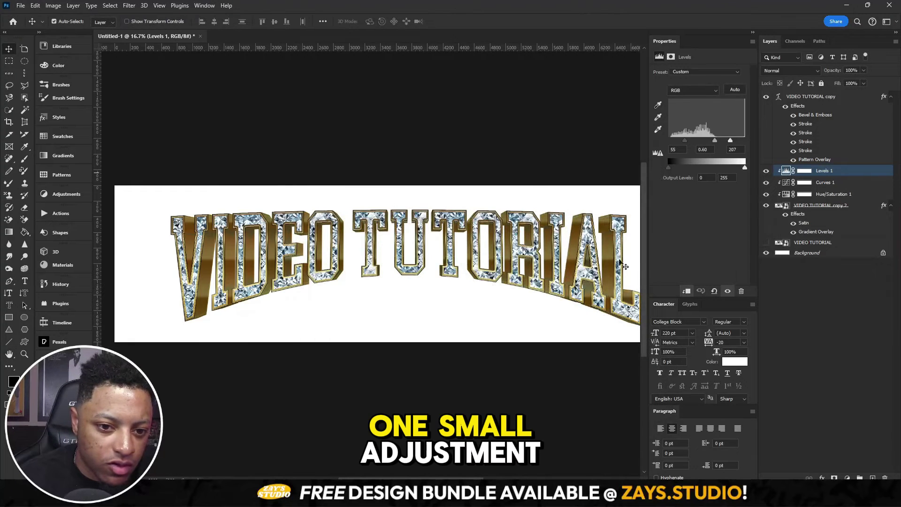
{"action": "left_click_drag", "start_coordinate": [713, 139], "coordinate": [709, 140]}
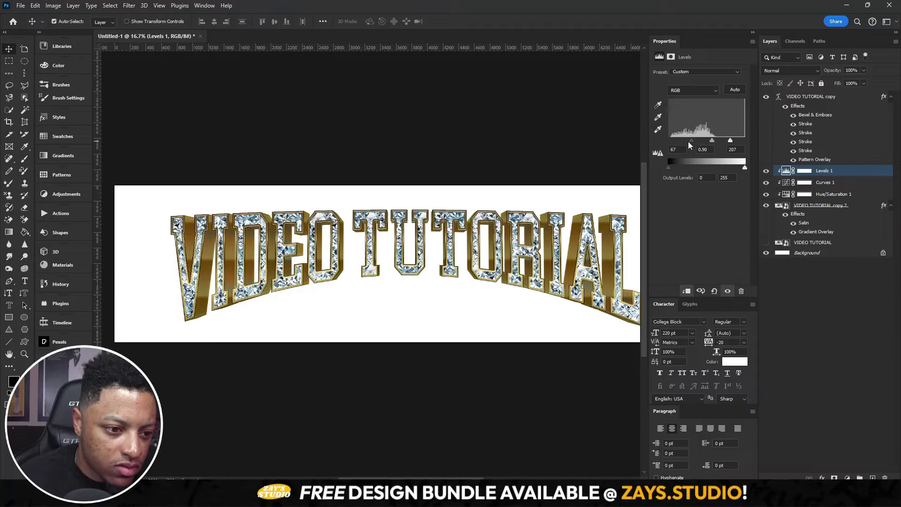
{"action": "left_click_drag", "start_coordinate": [729, 139], "coordinate": [719, 142]}
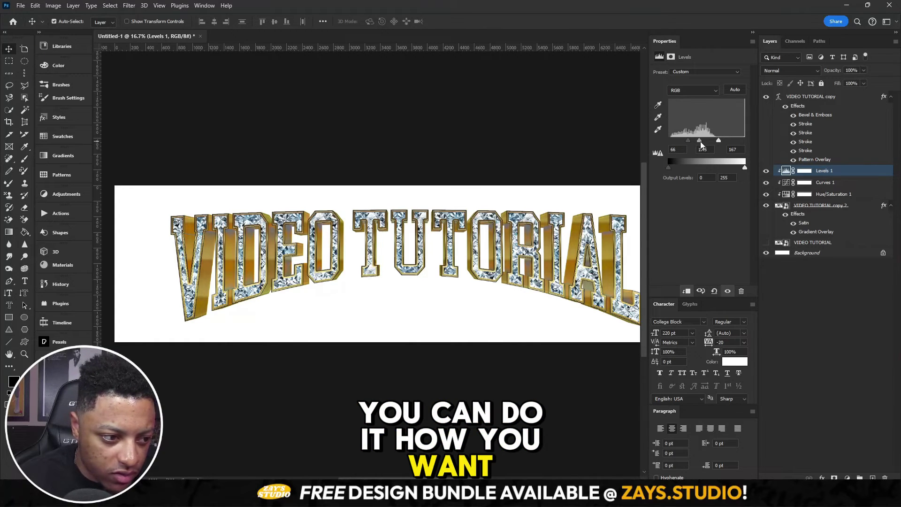
{"action": "left_click_drag", "start_coordinate": [701, 142], "coordinate": [728, 139]}
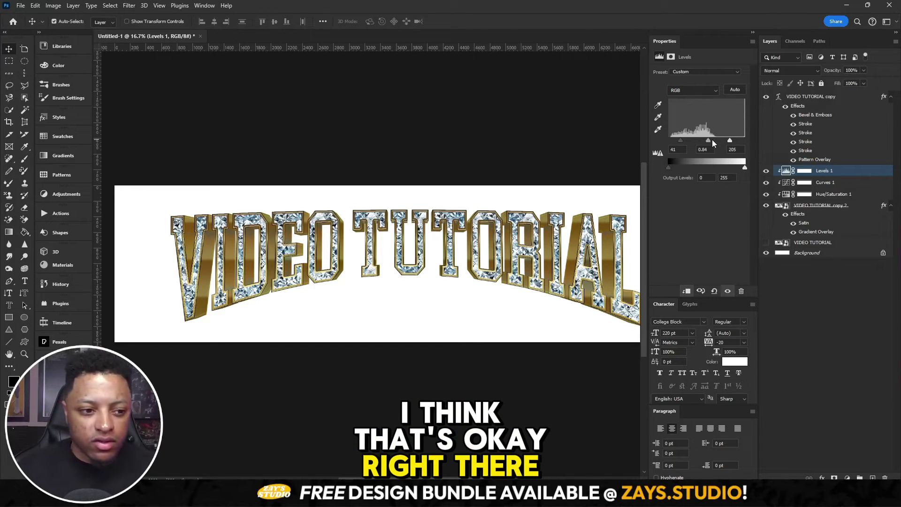
{"action": "key", "text": "ctrl+plus"}
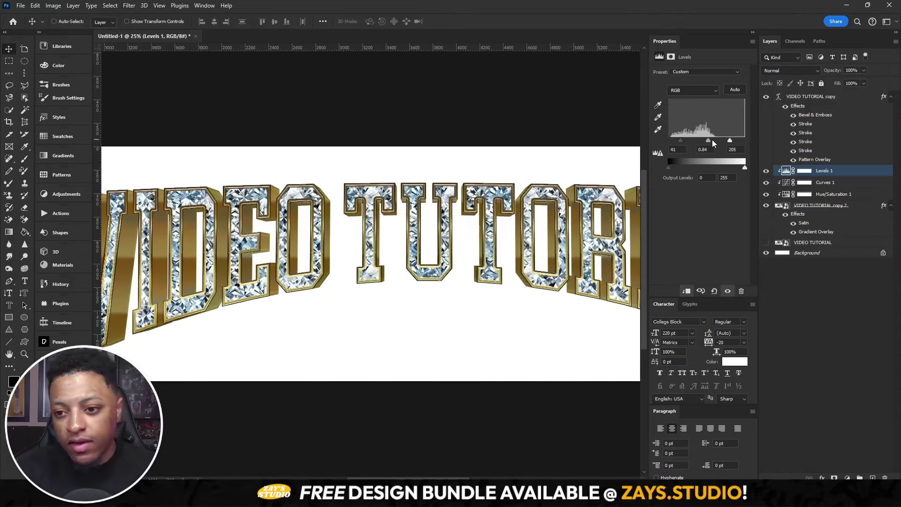
{"action": "key", "text": "ctrl+plus"}
{"action": "key", "text": "ctrl+plus"}
{"action": "key", "text": "ctrl+plus"}
{"action": "key", "text": "ctrl+plus"}
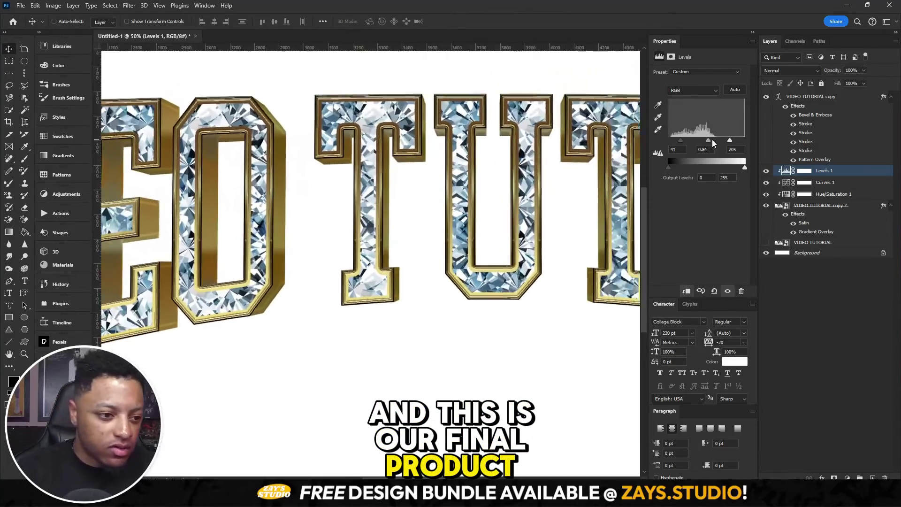
{"action": "key", "text": "ctrl+minus"}
{"action": "key", "text": "ctrl+minus"}
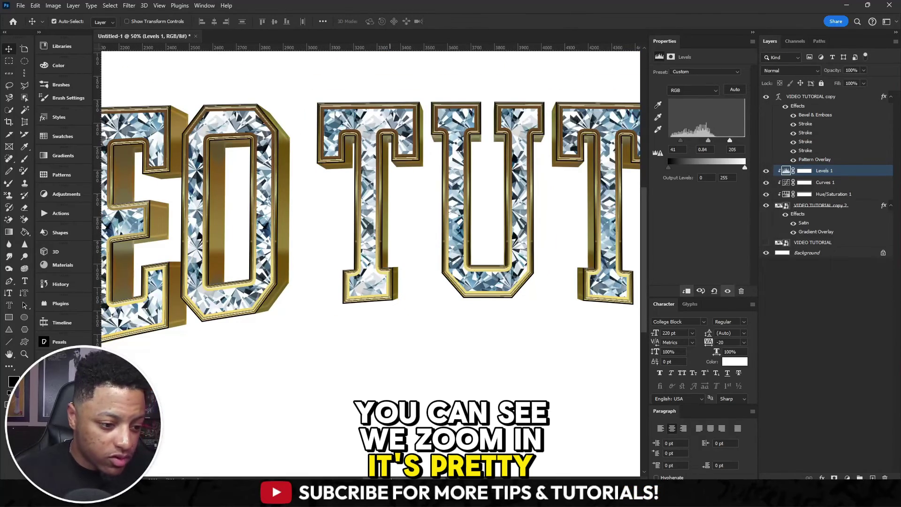
{"action": "scroll", "coordinate": [371, 262], "scroll_direction": "left", "scroll_amount": 10}
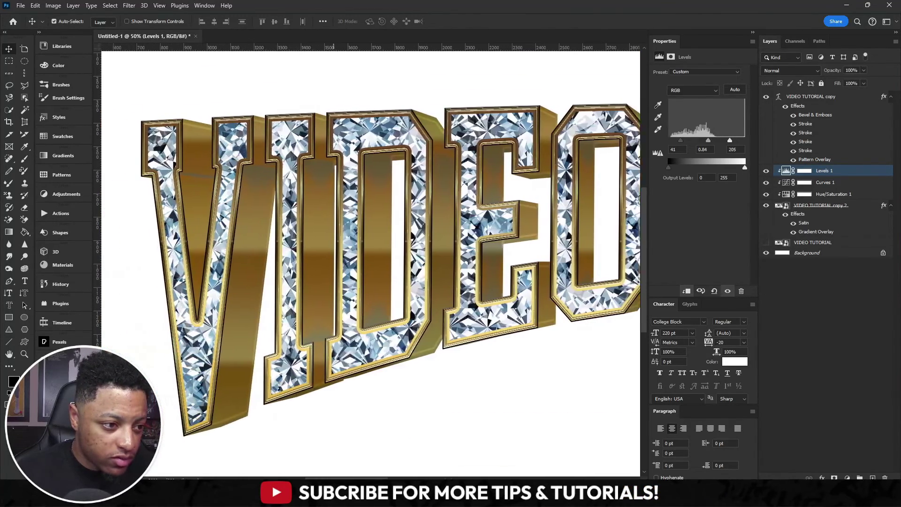
{"action": "scroll", "coordinate": [442, 453], "scroll_direction": "right", "scroll_amount": 15}
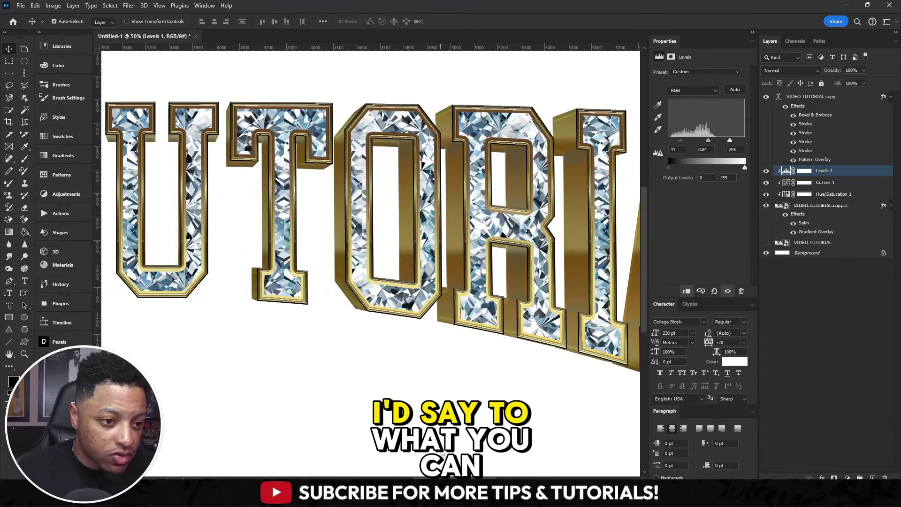
{"action": "scroll", "coordinate": [442, 452], "scroll_direction": "right", "scroll_amount": 5}
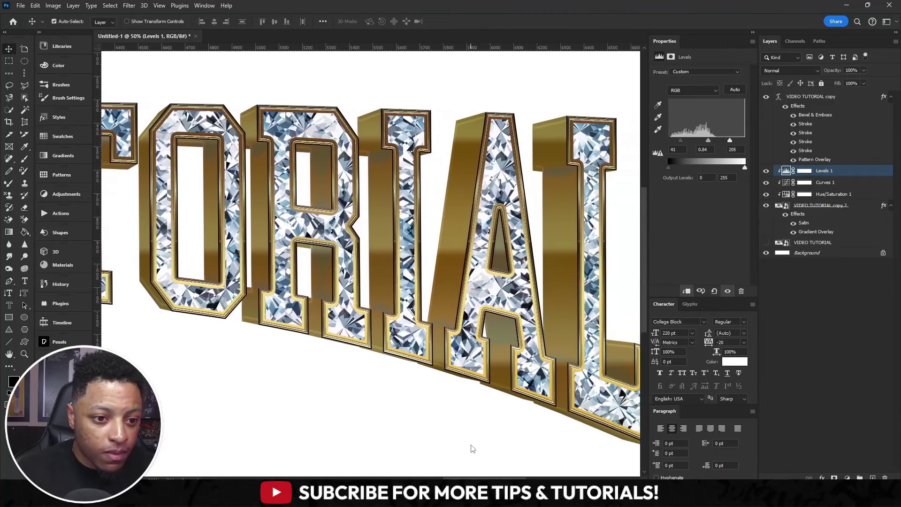
{"action": "scroll", "coordinate": [471, 448], "scroll_direction": "right", "scroll_amount": 3}
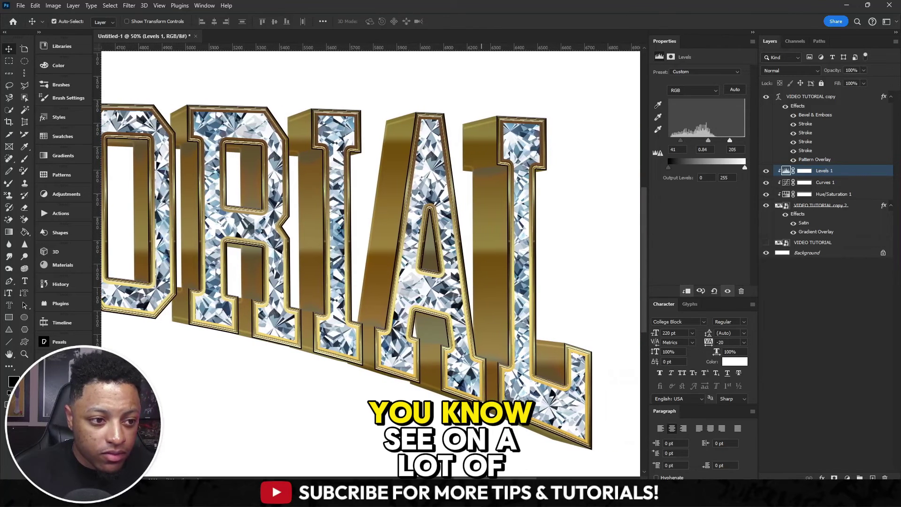
{"action": "scroll", "coordinate": [471, 448], "scroll_direction": "right", "scroll_amount": 3}
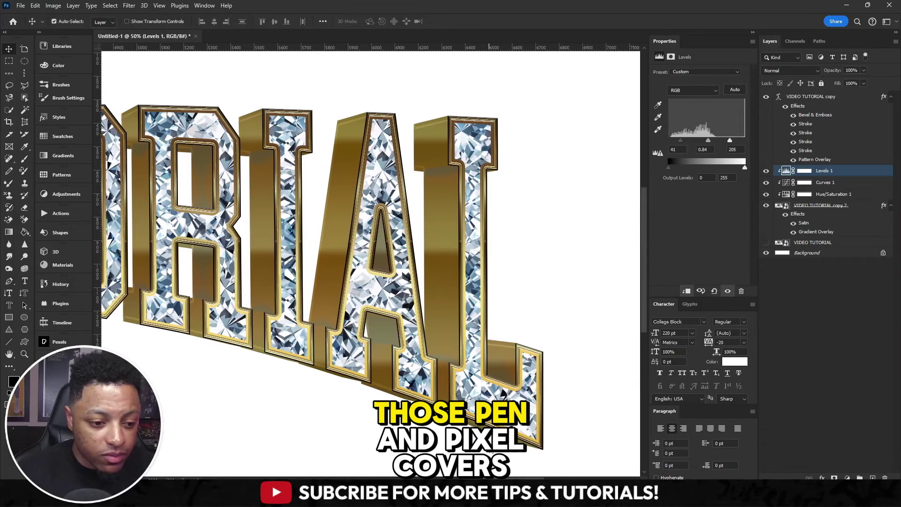
{"action": "scroll", "coordinate": [478, 451], "scroll_direction": "left", "scroll_amount": 5}
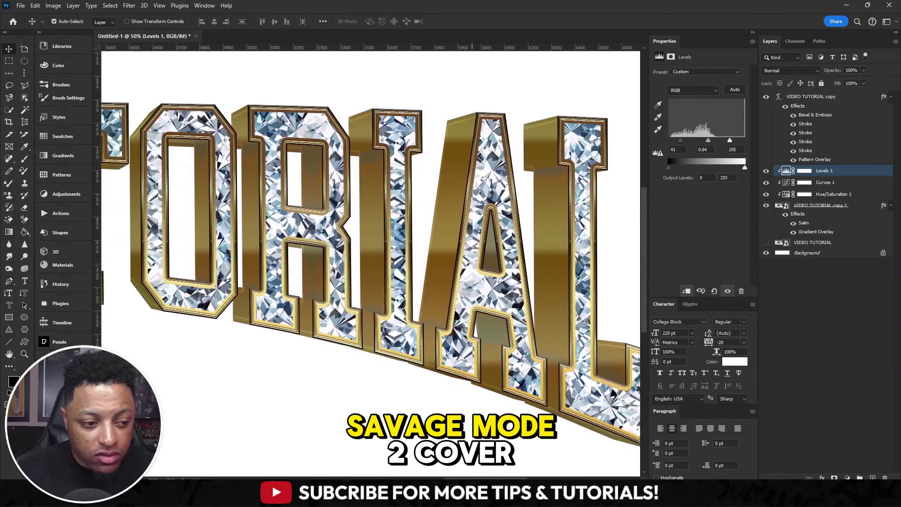
{"action": "scroll", "coordinate": [479, 451], "scroll_direction": "left", "scroll_amount": 20}
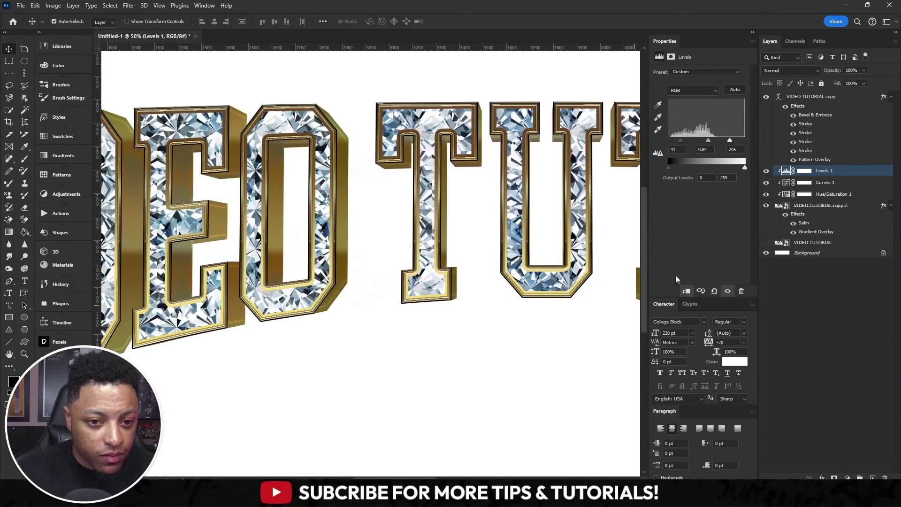
{"action": "left_click", "coordinate": [799, 97]}
Step: Apply the blue-and-gold diamond preset from the Vintage Covers styles to the text
{"action": "key", "text": "ctrl+minus"}
{"action": "key", "text": "ctrl+minus"}
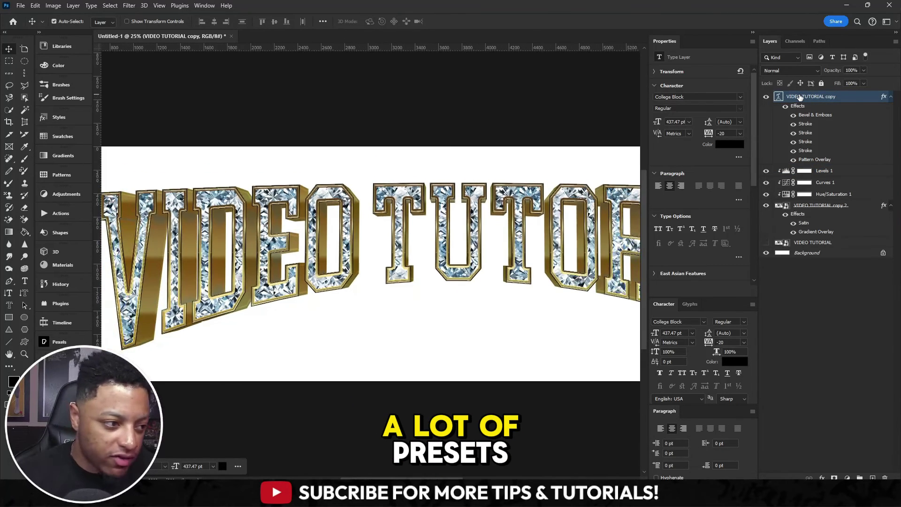
{"action": "left_click", "coordinate": [60, 112]}
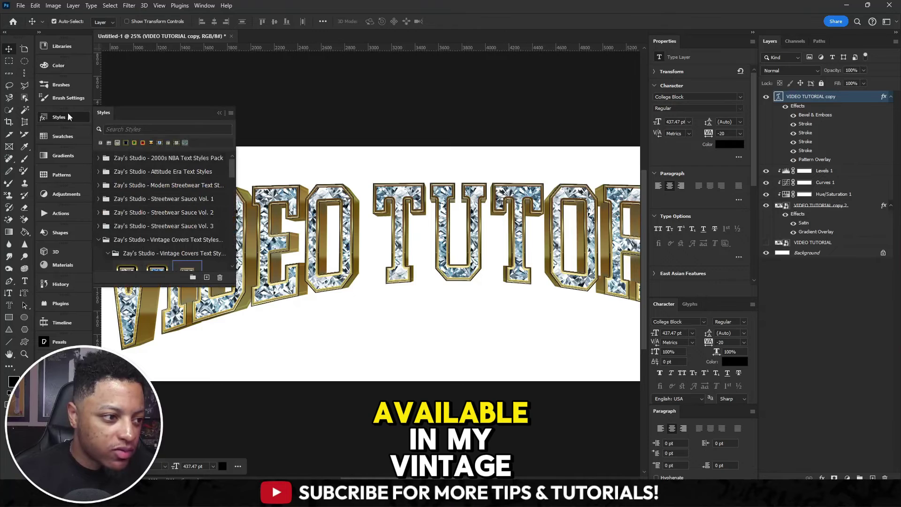
{"action": "left_click", "coordinate": [149, 231]}
{"action": "scroll", "coordinate": [149, 230], "scroll_direction": "down", "scroll_amount": 1}
{"action": "scroll", "coordinate": [149, 230], "scroll_direction": "down", "scroll_amount": 1}
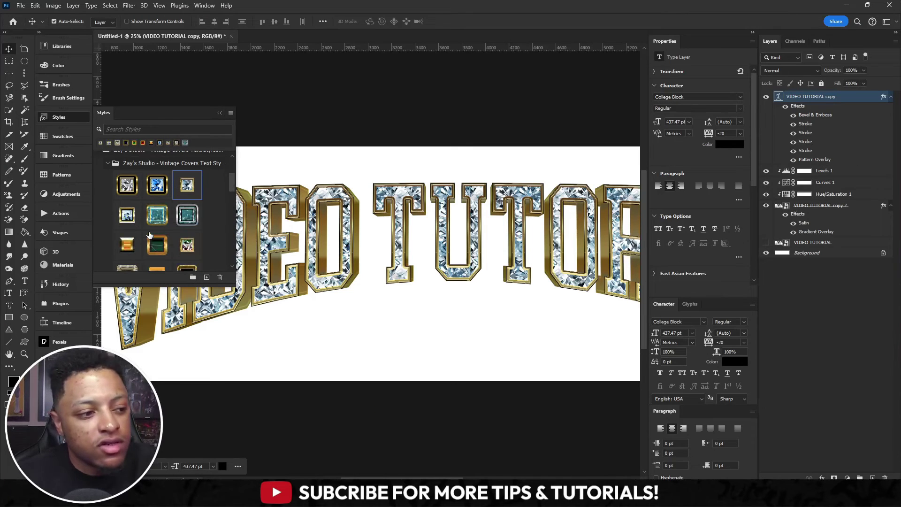
{"action": "left_click", "coordinate": [128, 216]}
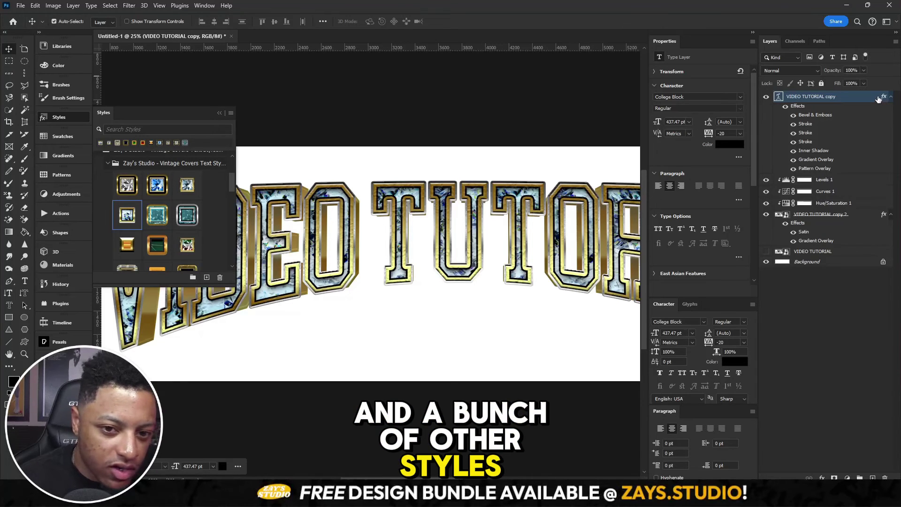
Step: Scale the text layer's effects down so the diamond fill and gold borders look finer
{"action": "double_click", "coordinate": [884, 96]}
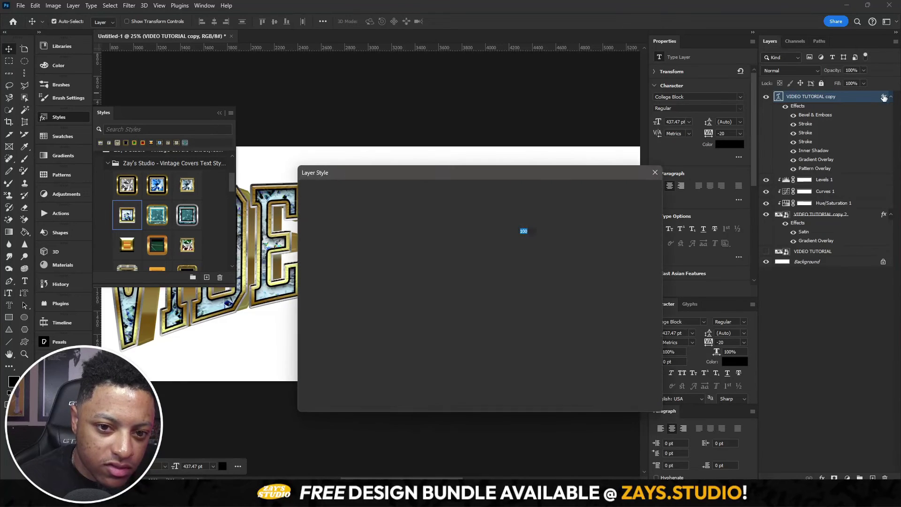
{"action": "left_click", "coordinate": [651, 174]}
{"action": "right_click", "coordinate": [884, 96]}
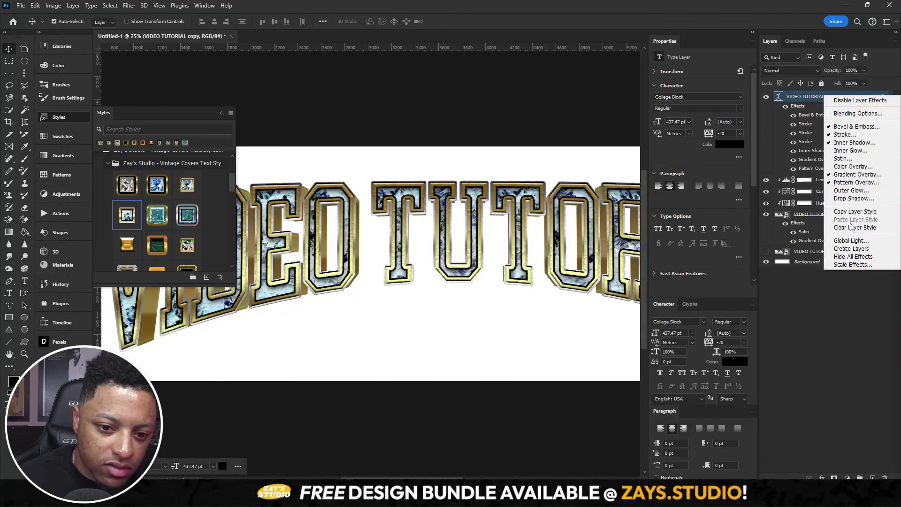
{"action": "left_click", "coordinate": [844, 263]}
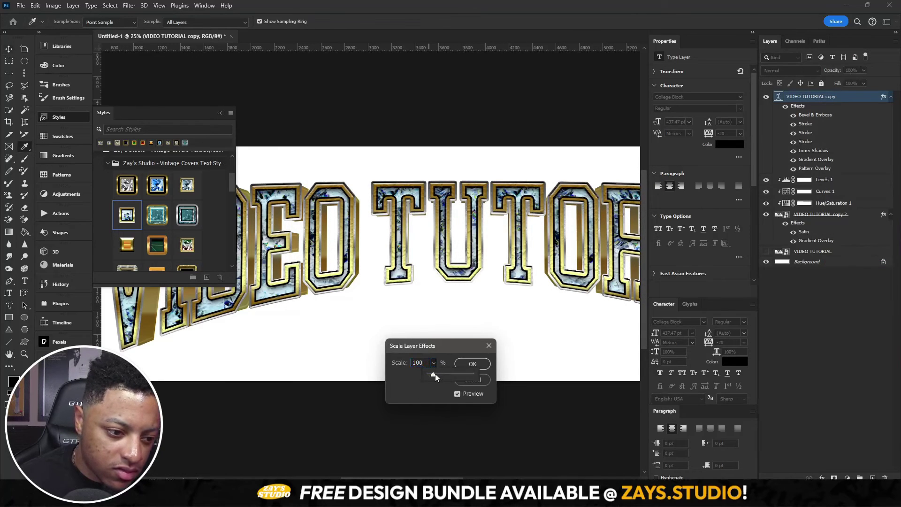
{"action": "left_click_drag", "start_coordinate": [435, 374], "coordinate": [436, 377]}
{"action": "key", "text": "Return"}
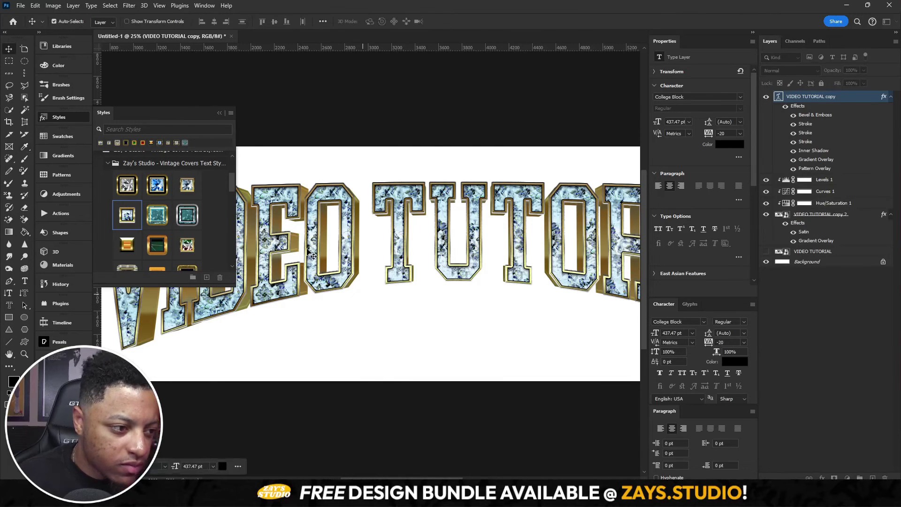
Step: Try the diamond, ruby, green, blue, dark teal and gold bevel styles on the text
{"action": "left_click_drag", "start_coordinate": [311, 253], "coordinate": [312, 240]}
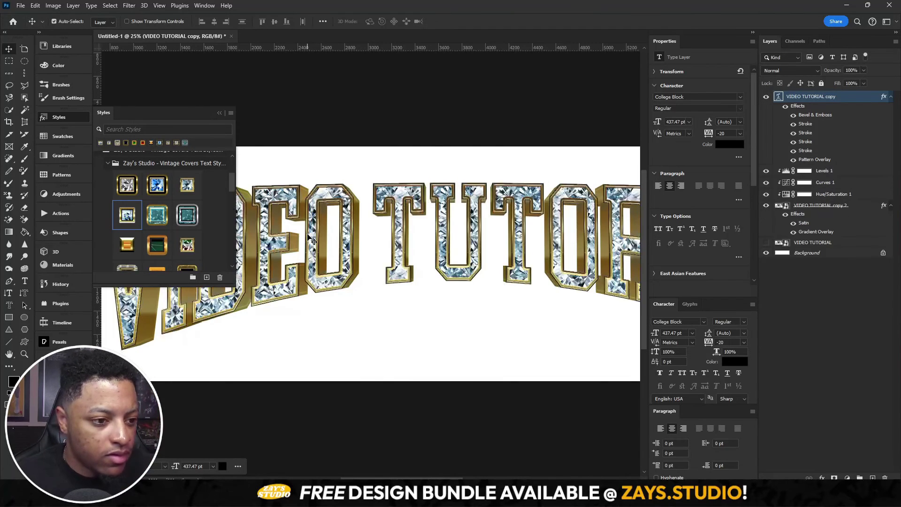
{"action": "scroll", "coordinate": [173, 190], "scroll_direction": "down", "scroll_amount": 3}
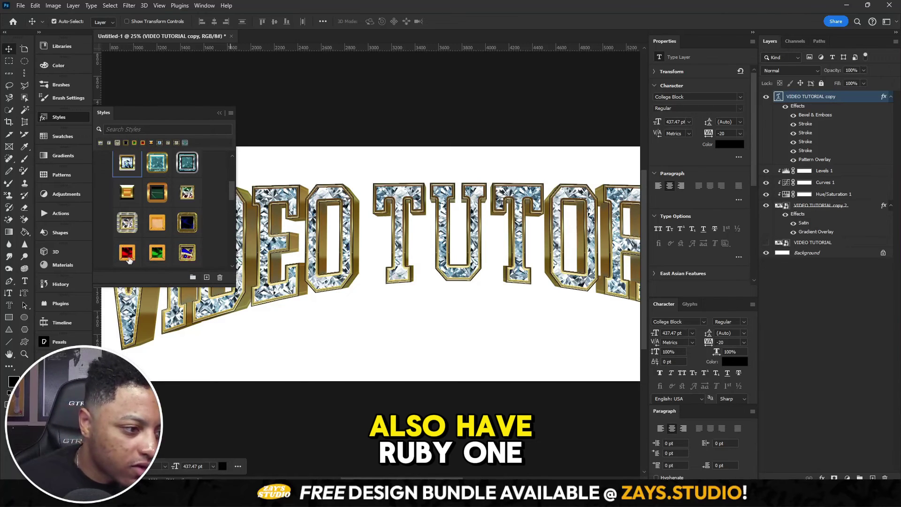
{"action": "left_click", "coordinate": [127, 252]}
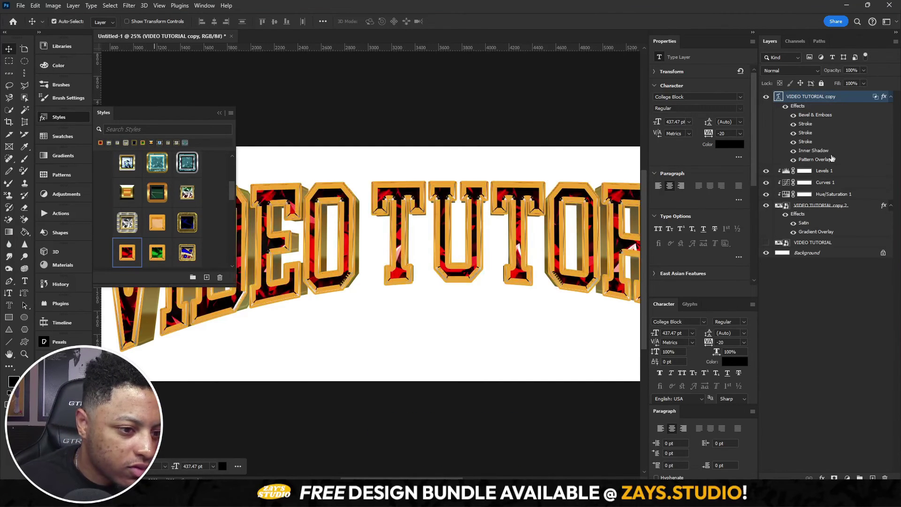
{"action": "left_click", "coordinate": [157, 252]}
{"action": "left_click", "coordinate": [187, 225]}
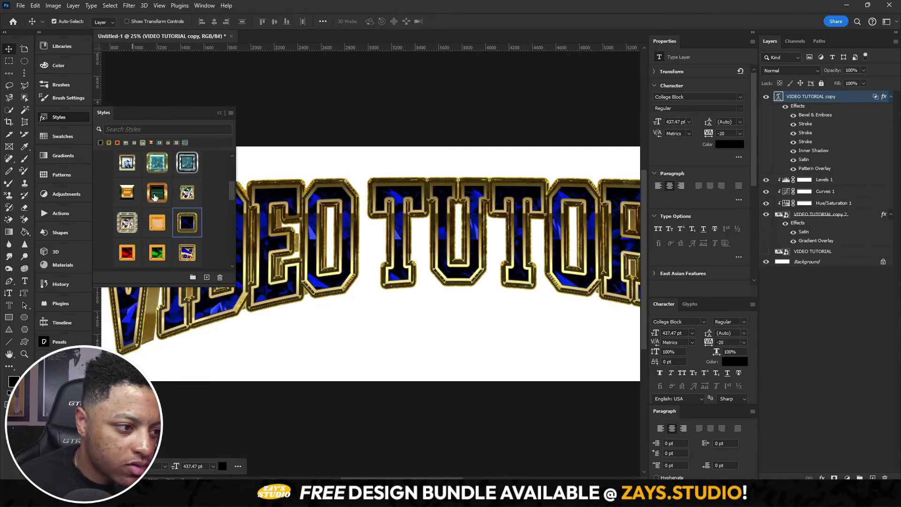
{"action": "left_click", "coordinate": [158, 192]}
{"action": "left_click", "coordinate": [128, 193]}
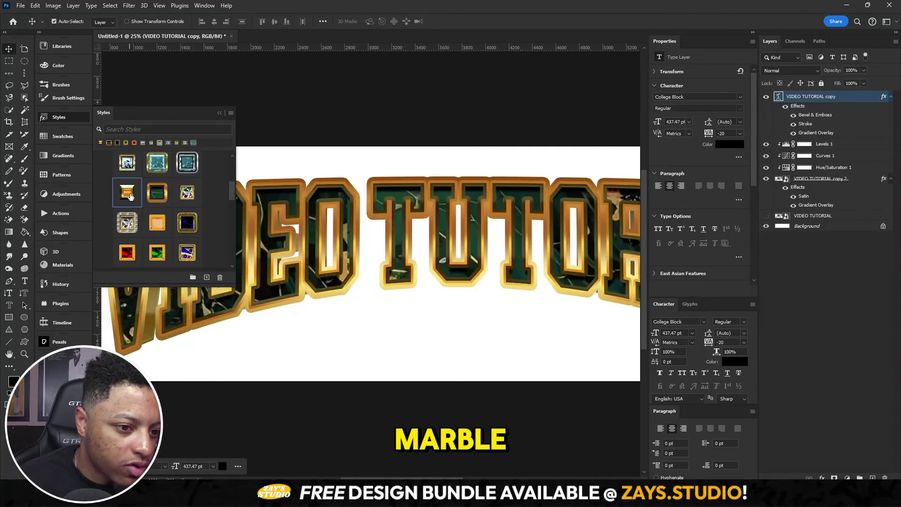
Step: Reapply the diamond style and scale its effects to 67%
{"action": "scroll", "coordinate": [189, 196], "scroll_direction": "up", "scroll_amount": 2}
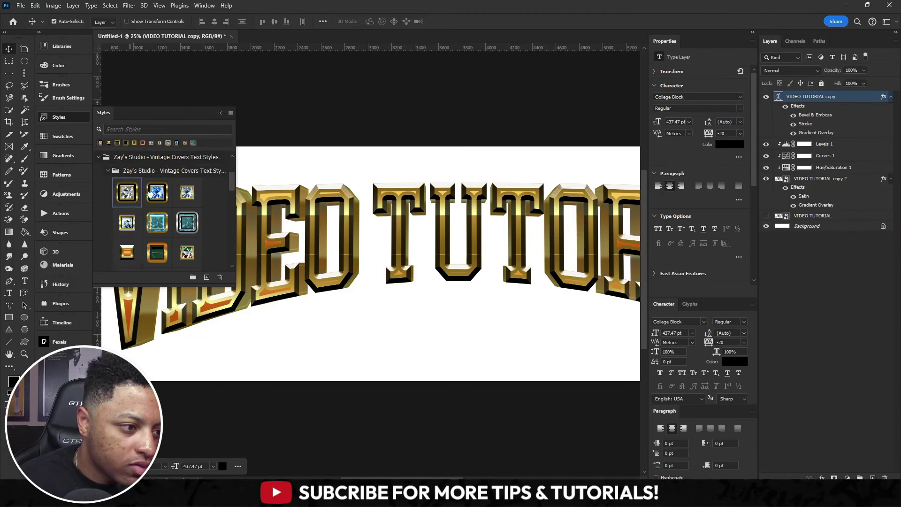
{"action": "left_click", "coordinate": [183, 191]}
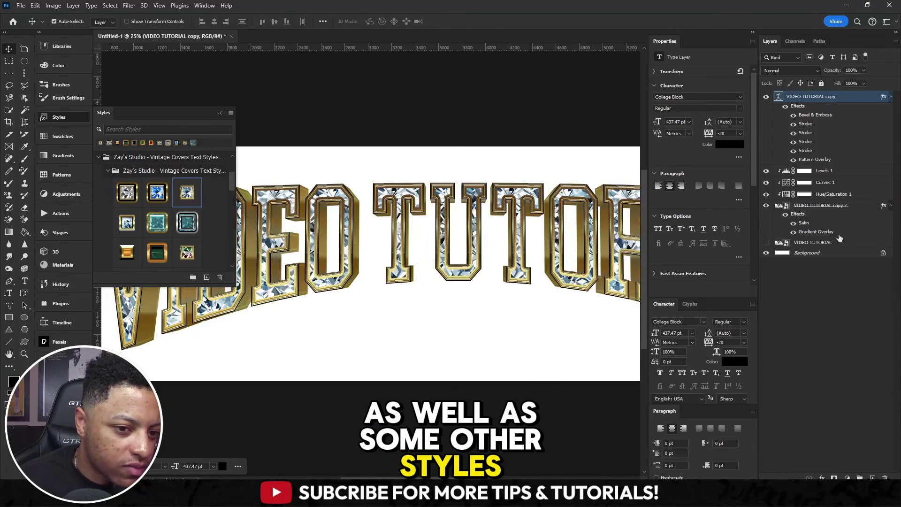
{"action": "left_click", "coordinate": [218, 113]}
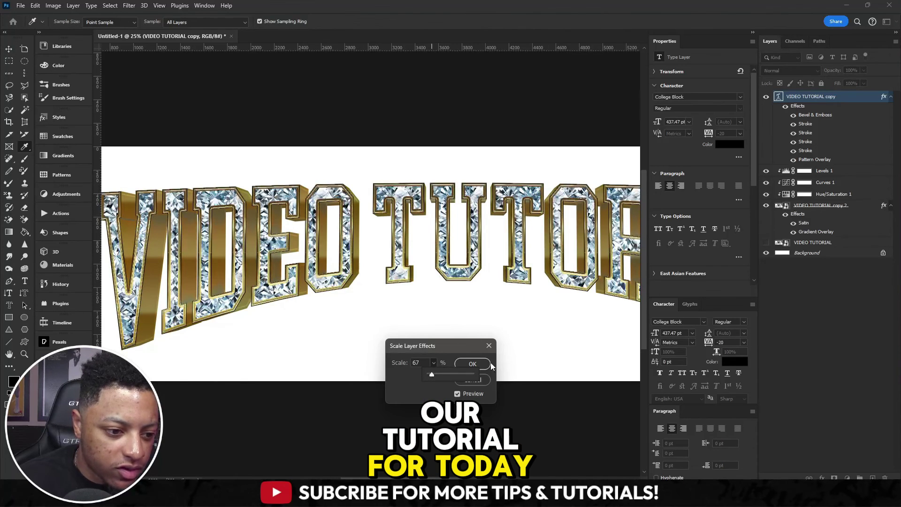
{"action": "left_click", "coordinate": [469, 363]}
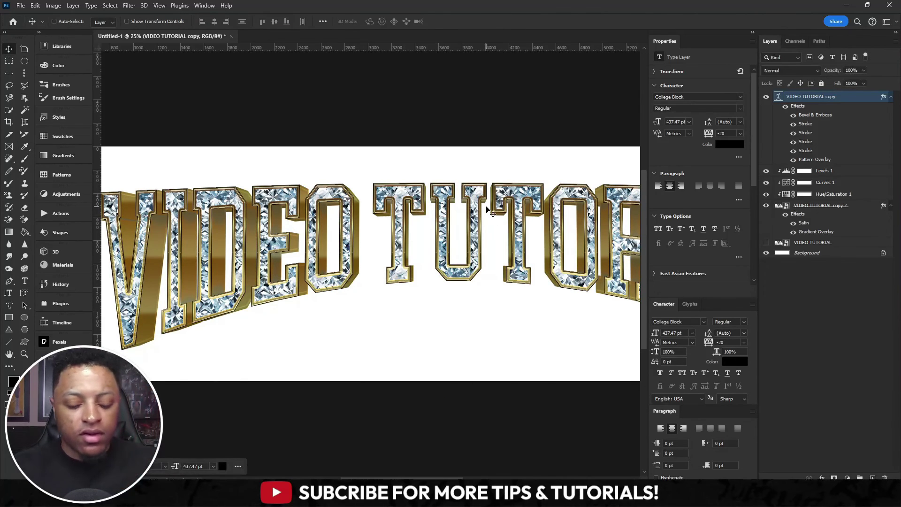
Step: Zoom out and hide the white Background layer so the text sits on transparency
{"action": "key", "text": "ctrl+minus"}
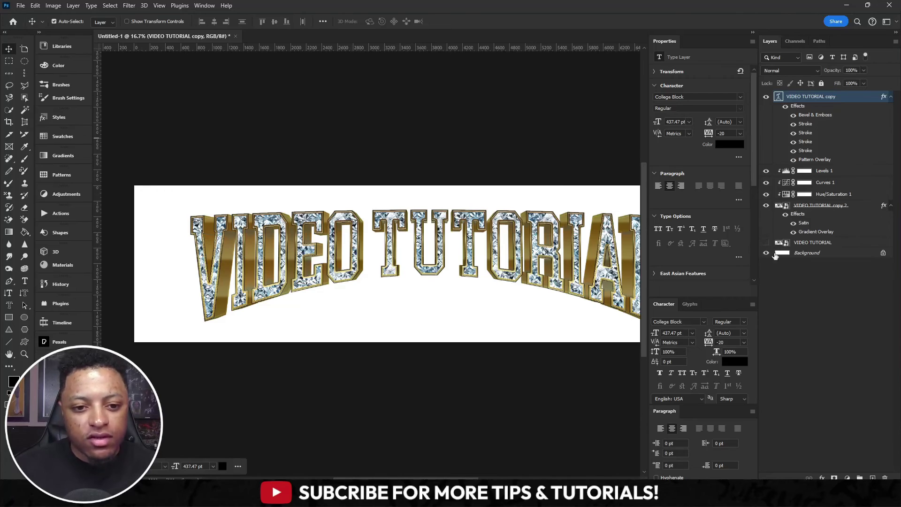
{"action": "left_click", "coordinate": [766, 254]}
{"action": "left_click_drag", "start_coordinate": [442, 478], "coordinate": [456, 479]}
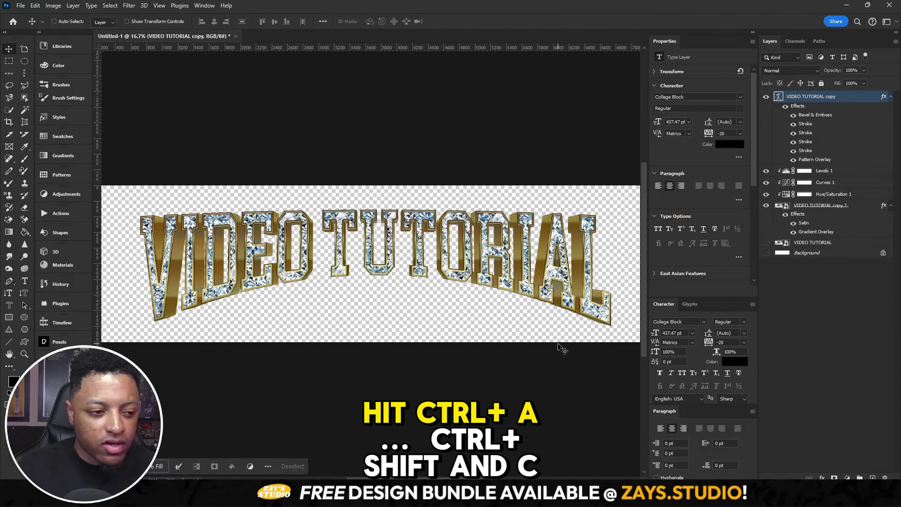
Step: Select all, copy merged, and paste it as a new Layer 1
{"action": "key", "text": "ctrl+a"}
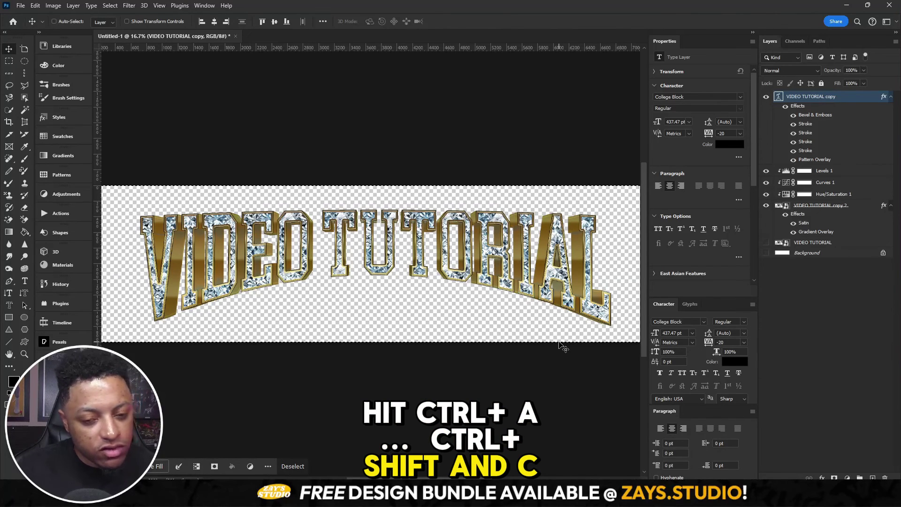
{"action": "key", "text": "ctrl+shift+c"}
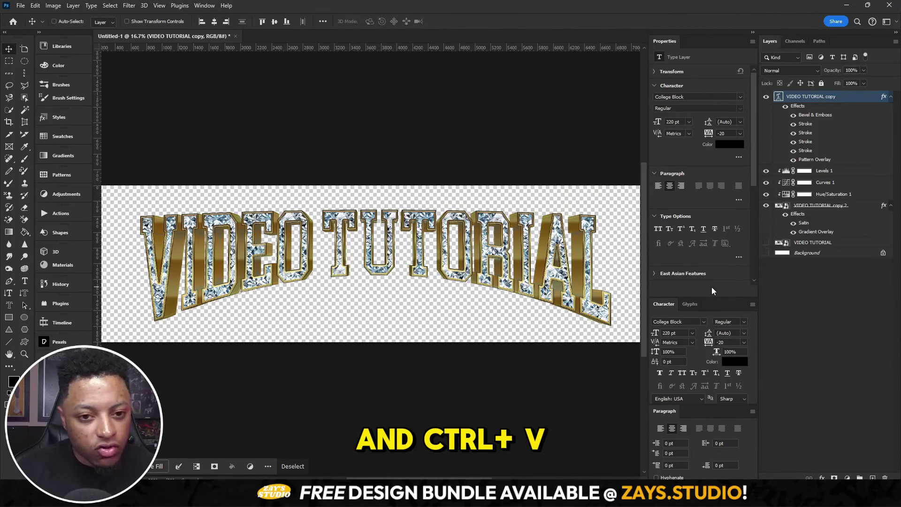
{"action": "key", "text": "ctrl+v"}
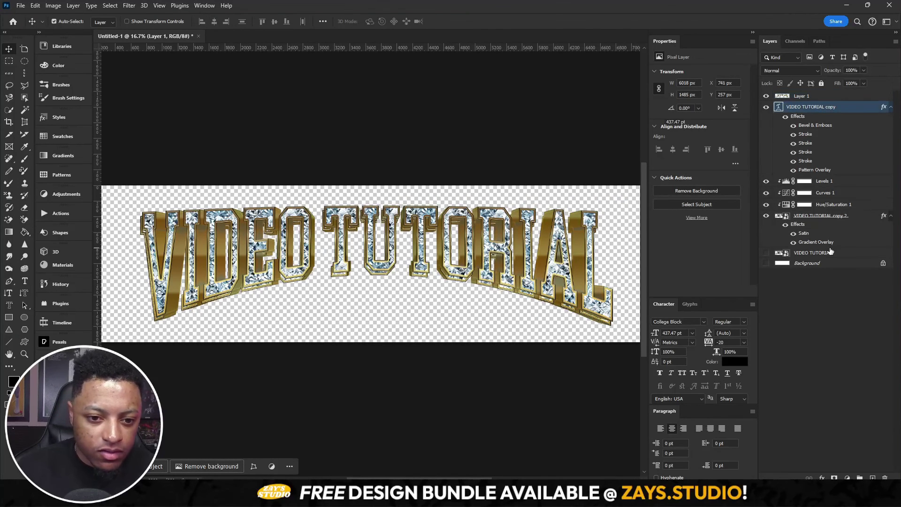
Step: Group the original text and adjustment layers into Group 1 and hide it
{"action": "left_click", "coordinate": [828, 242], "text": "shift"}
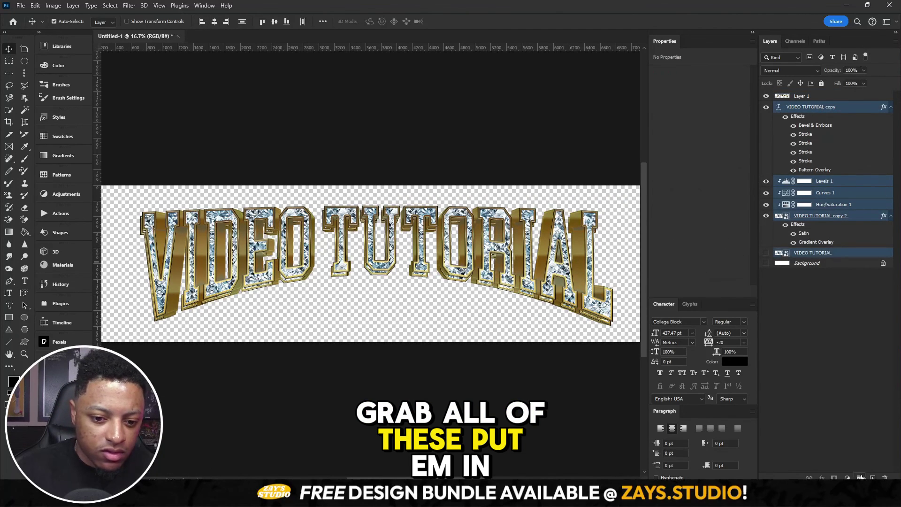
{"action": "key", "text": "ctrl+g"}
{"action": "left_click", "coordinate": [766, 107]}
Step: Select the merged Layer 1 and move it to the canvas centre
{"action": "left_click", "coordinate": [807, 95]}
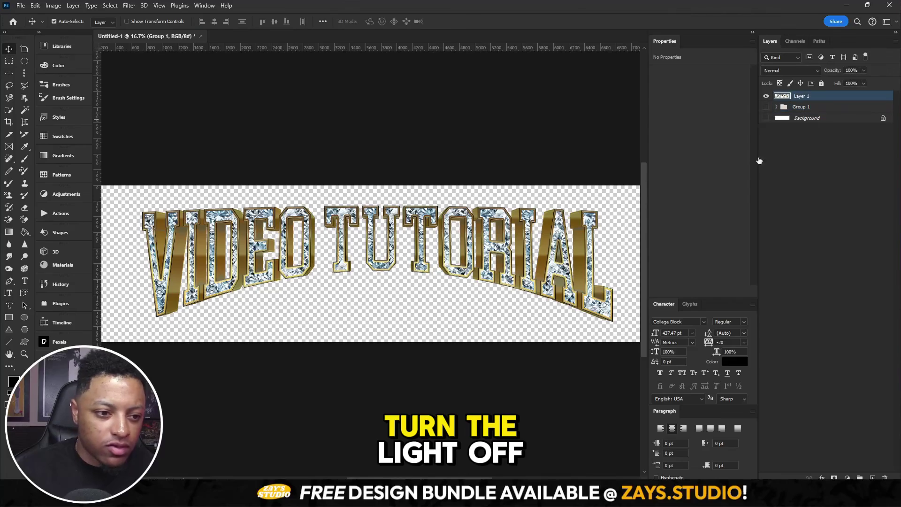
{"action": "left_click_drag", "start_coordinate": [340, 295], "coordinate": [373, 267]}
{"action": "left_click_drag", "start_coordinate": [556, 304], "coordinate": [556, 298]}
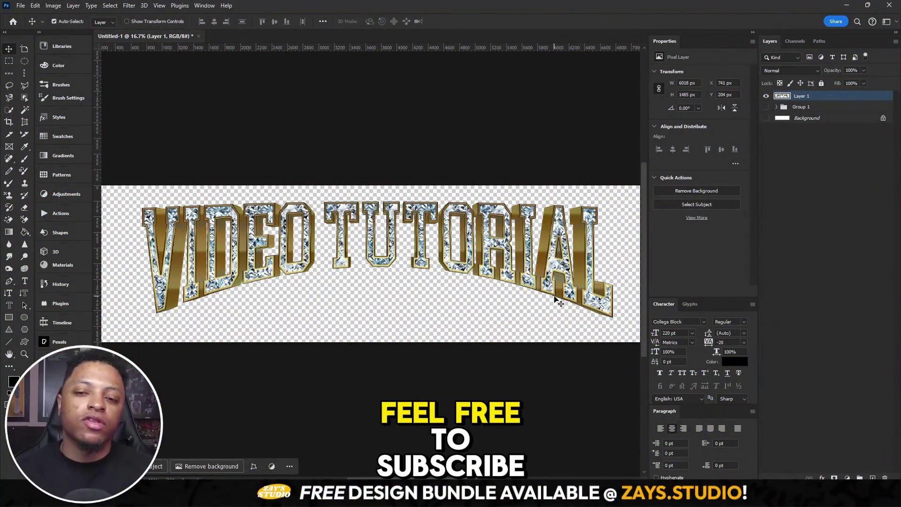